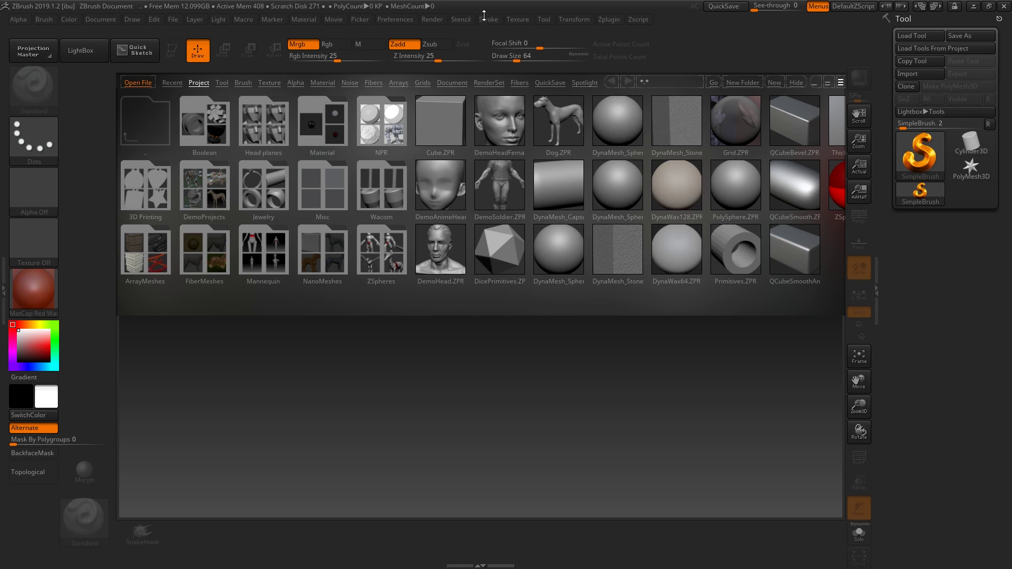
Step: Load the DemoHead.ZTL tool, draw the head on the canvas and make it editable
click(910, 112)
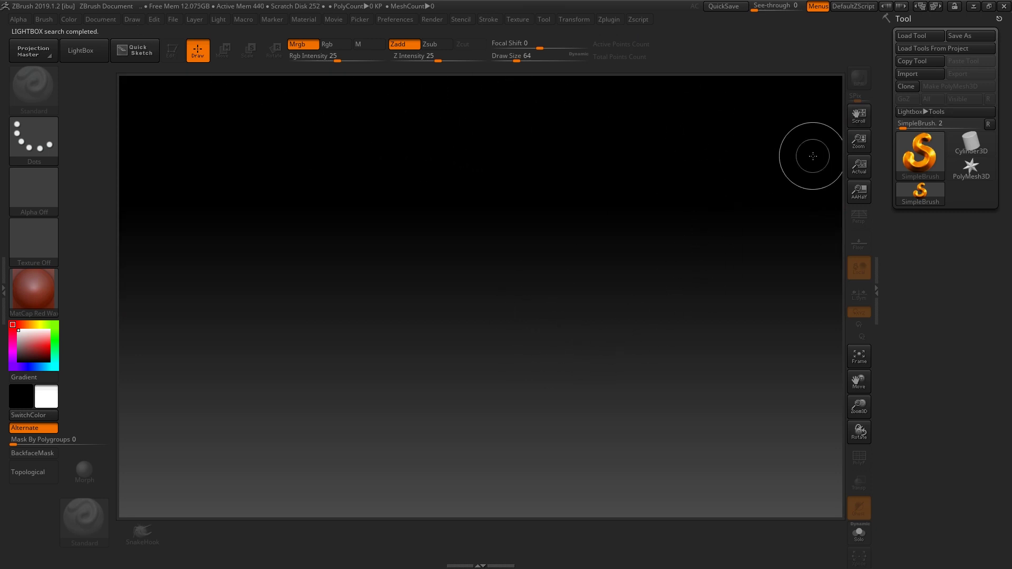
click(928, 35)
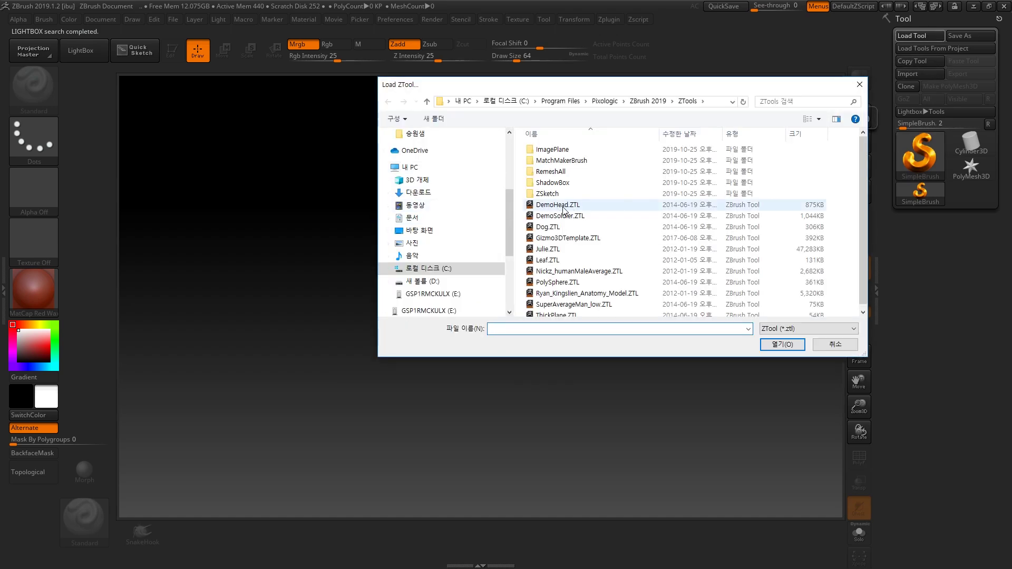
double_click(558, 205)
drag(511, 221, 505, 365)
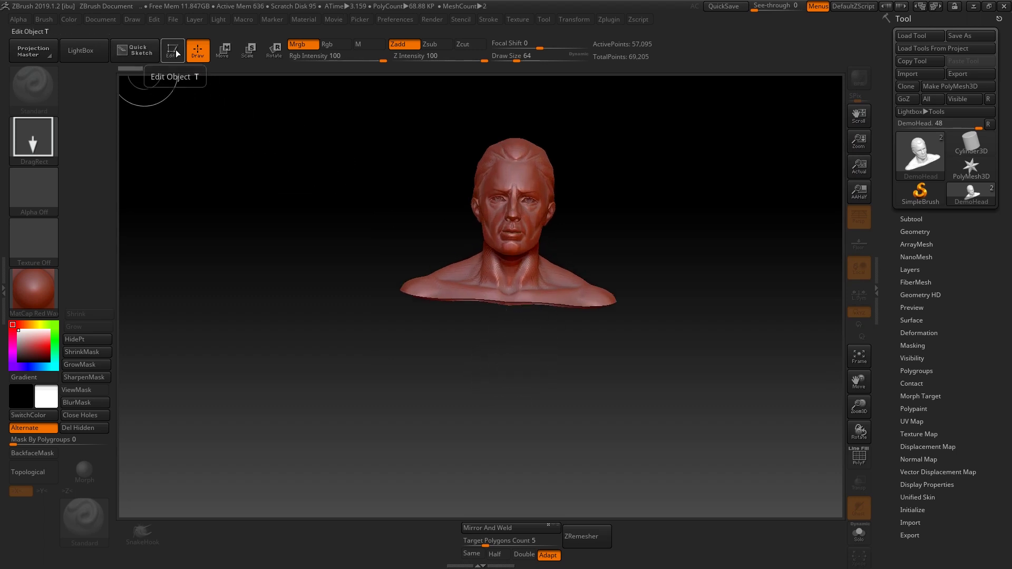
key(t)
drag(400, 176, 357, 196)
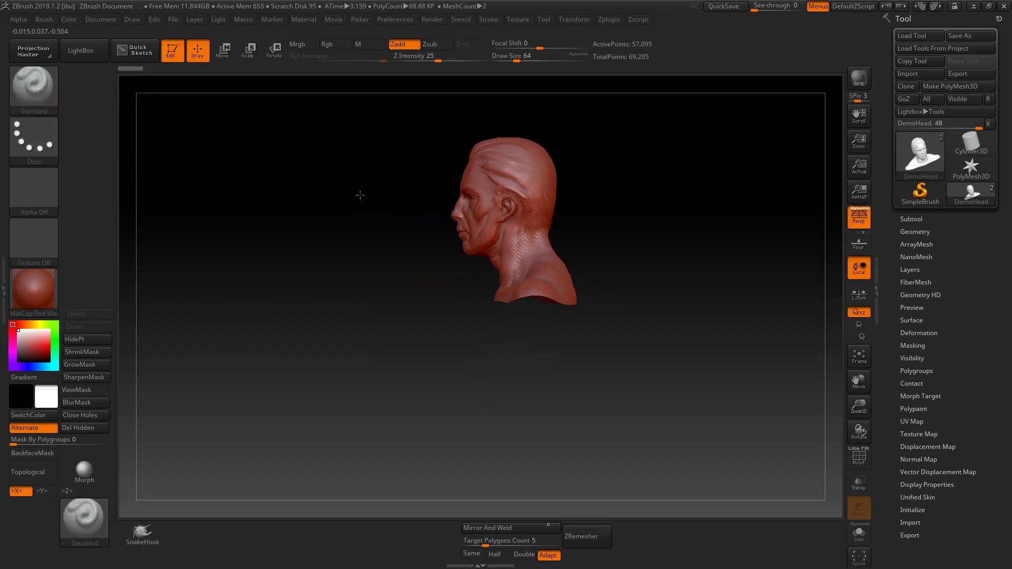
drag(388, 239, 304, 287)
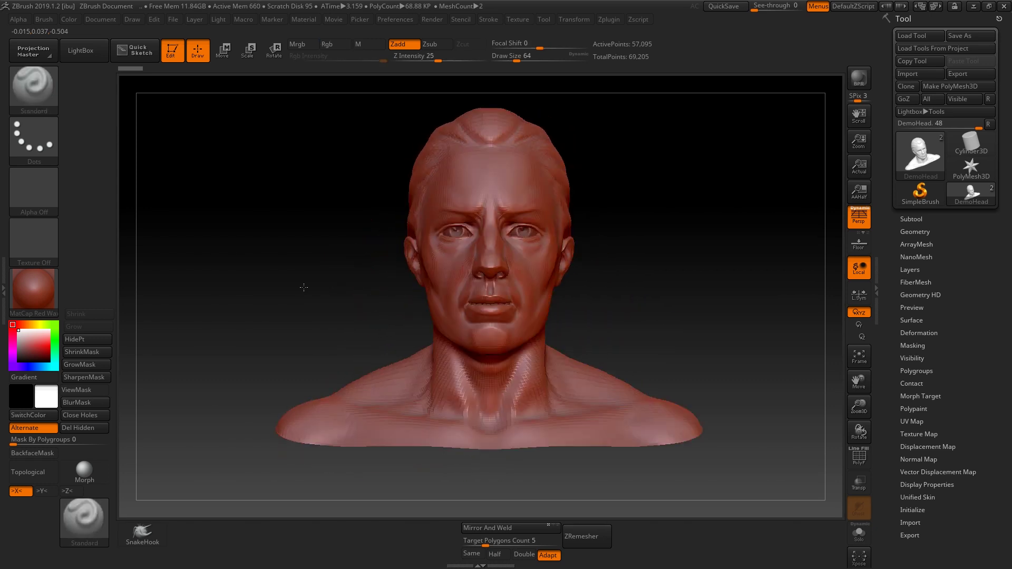
Step: Set the draw size to 41 and switch the head's material to SkinShade4
key(x)
key(x)
key(s)
drag(518, 196, 513, 196)
key(ctrl)
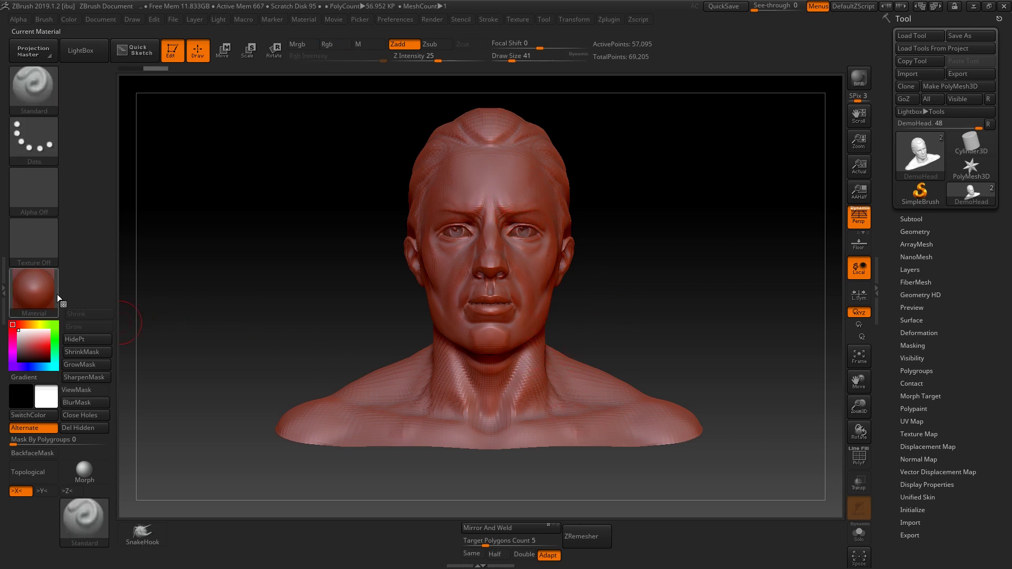
click(33, 293)
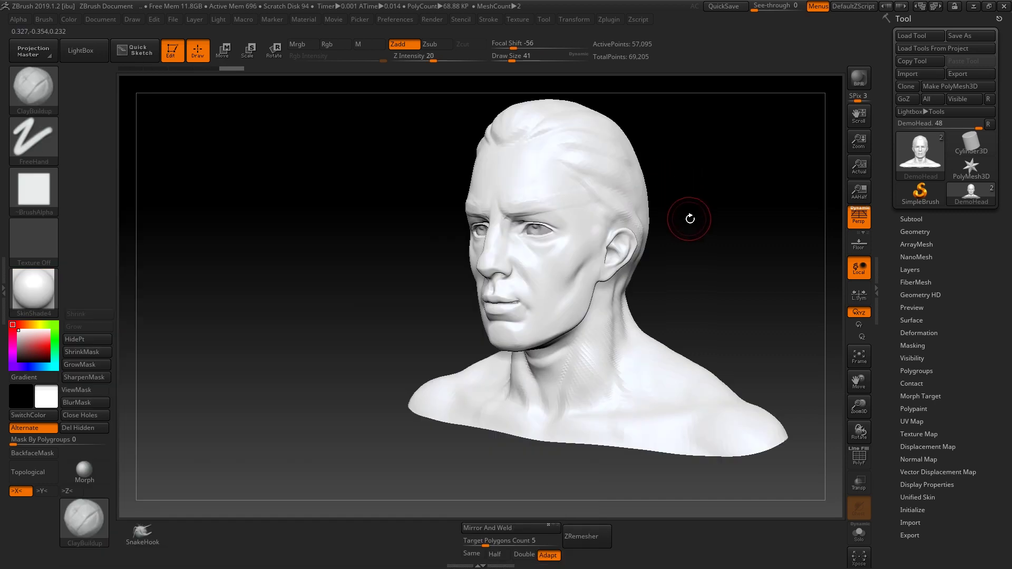
mouse_move(689, 219)
mouse_down()
mouse_move(716, 232)
mouse_move(688, 251)
mouse_move(704, 242)
mouse_move(677, 243)
mouse_move(703, 248)
mouse_move(702, 264)
mouse_move(666, 255)
mouse_move(678, 270)
mouse_move(699, 257)
mouse_move(669, 227)
mouse_up()
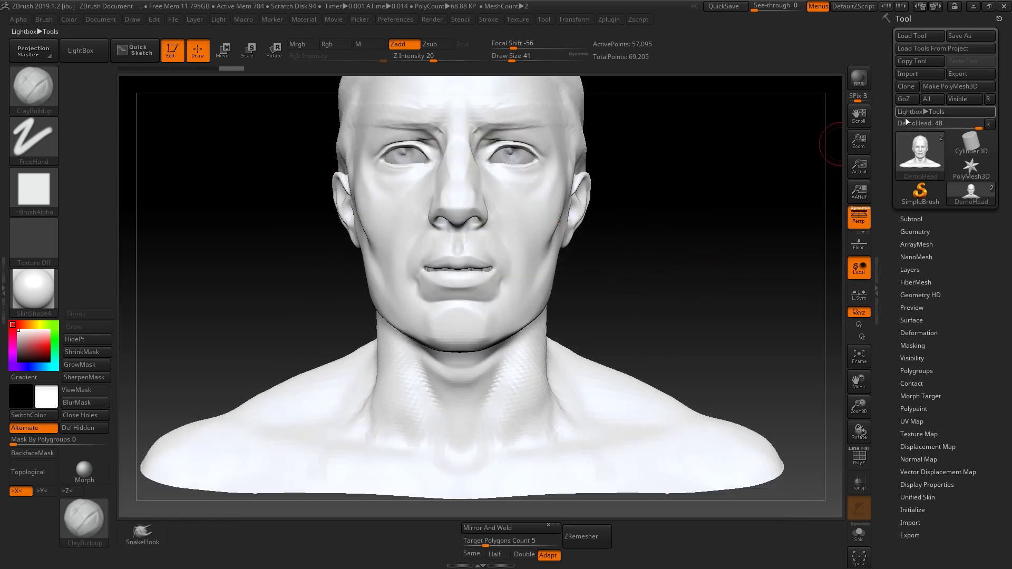
Step: Start a new document without saving and draw five copies of the head across the canvas
click(100, 19)
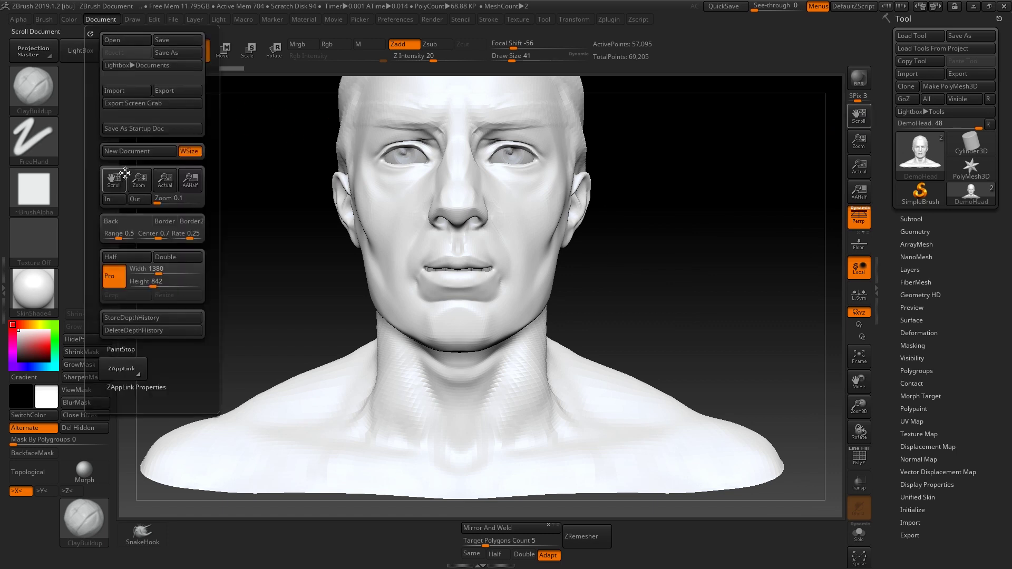
click(134, 152)
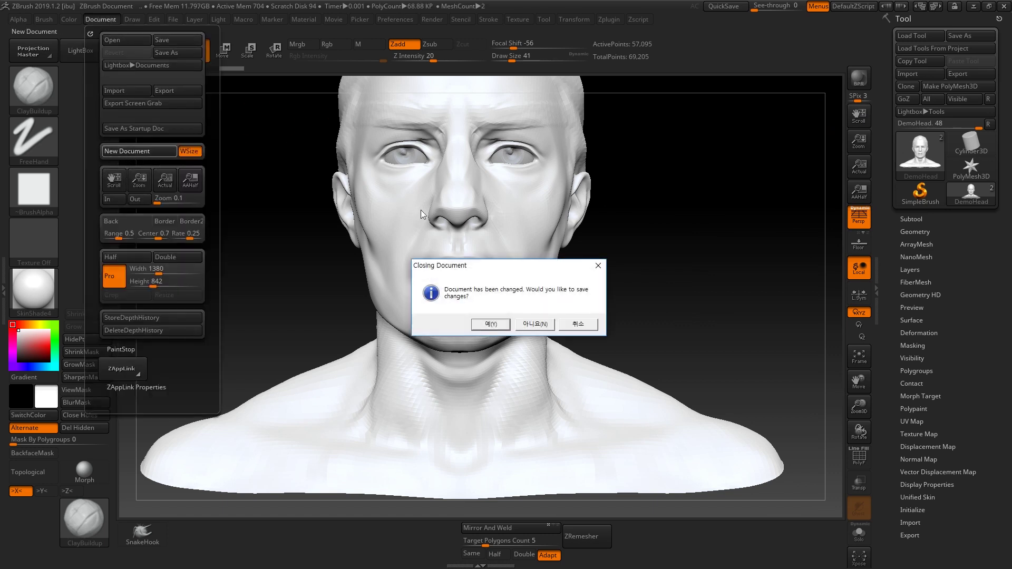
click(535, 324)
drag(533, 283, 514, 354)
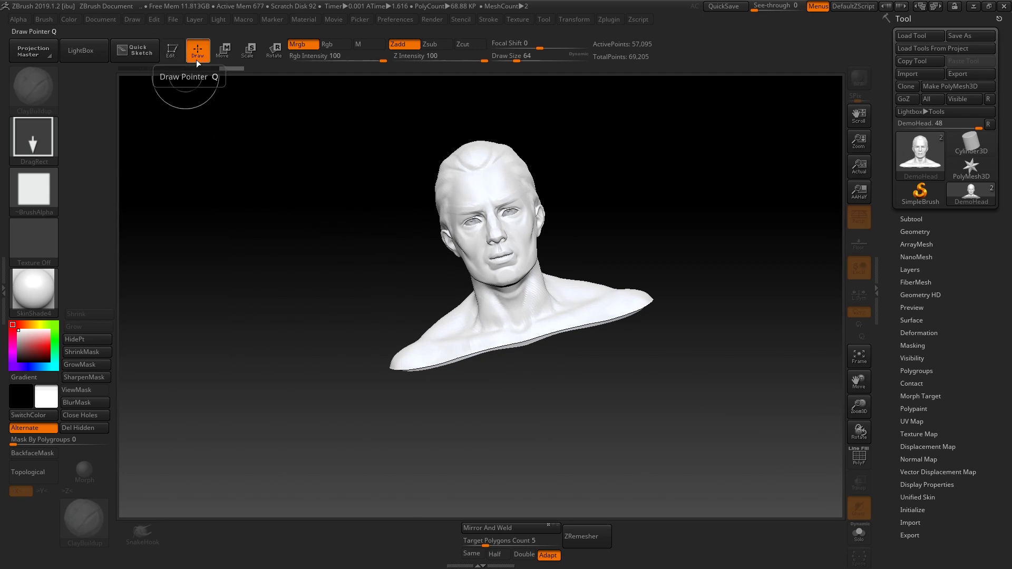
drag(429, 203, 345, 409)
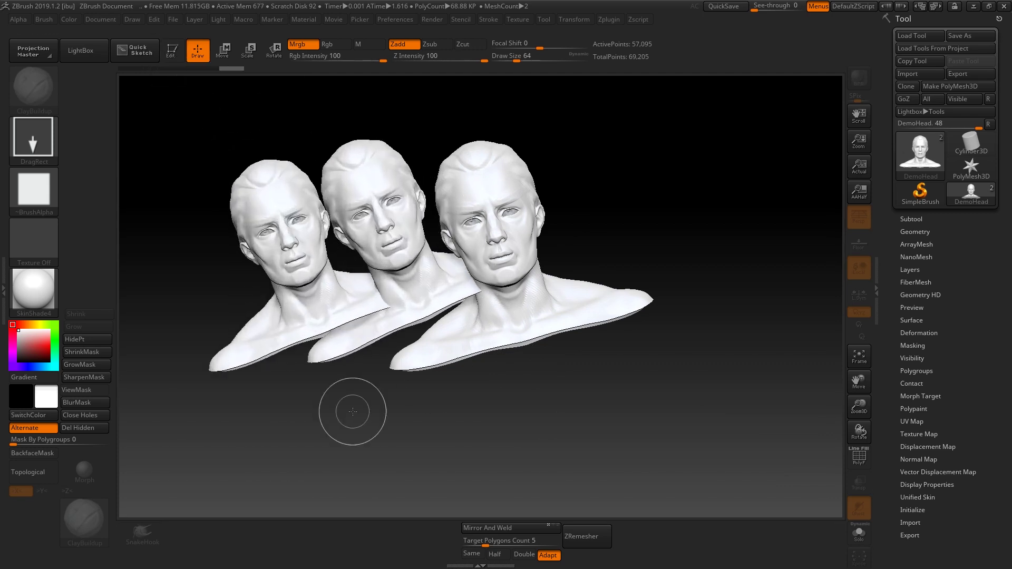
drag(666, 223, 706, 338)
drag(599, 404, 607, 346)
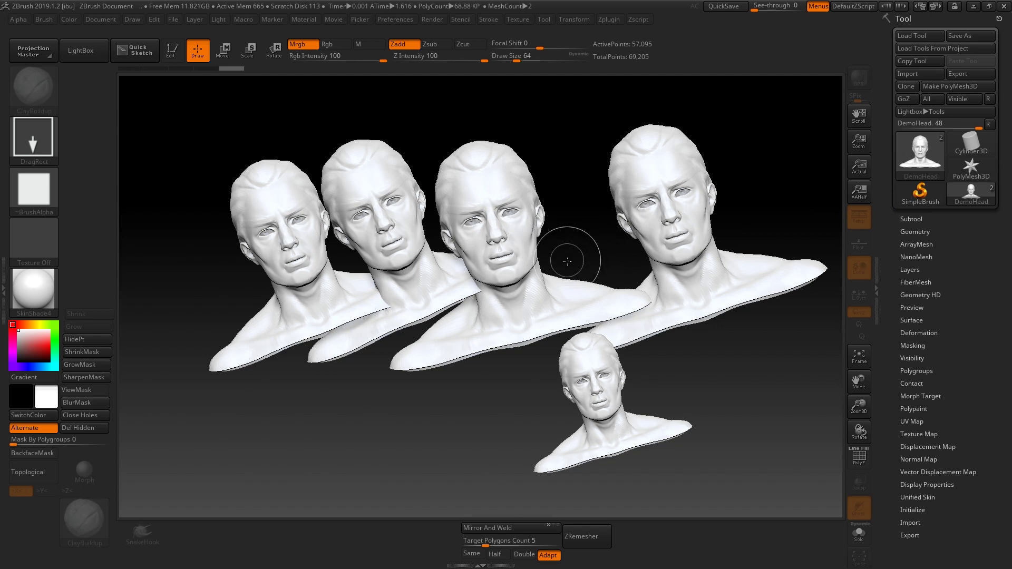
Step: Set the draw size to 17
key(s)
drag(586, 247, 580, 247)
key(s)
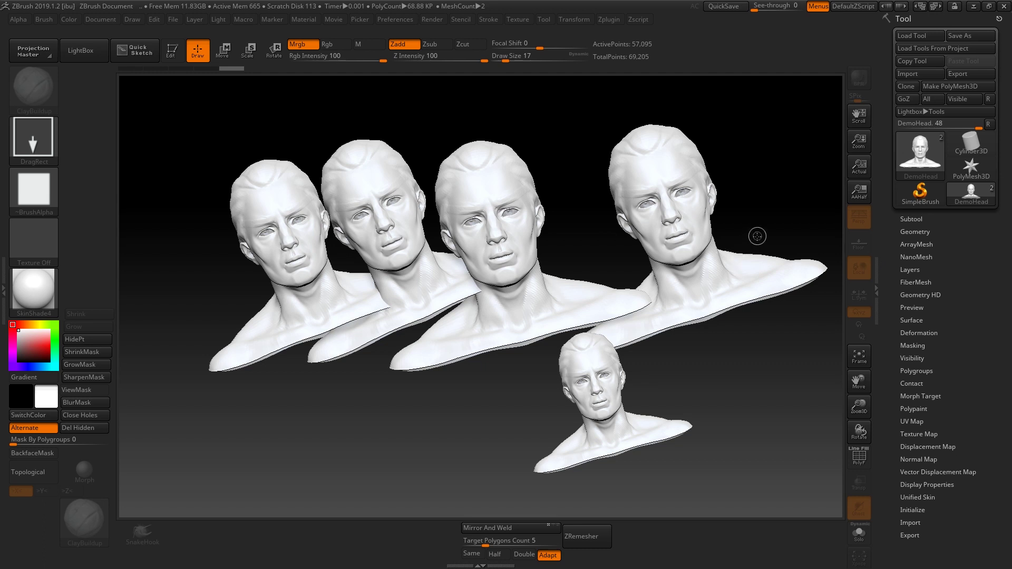
Step: Start a new document without saving the changes and set its background gradient range to 0
click(95, 20)
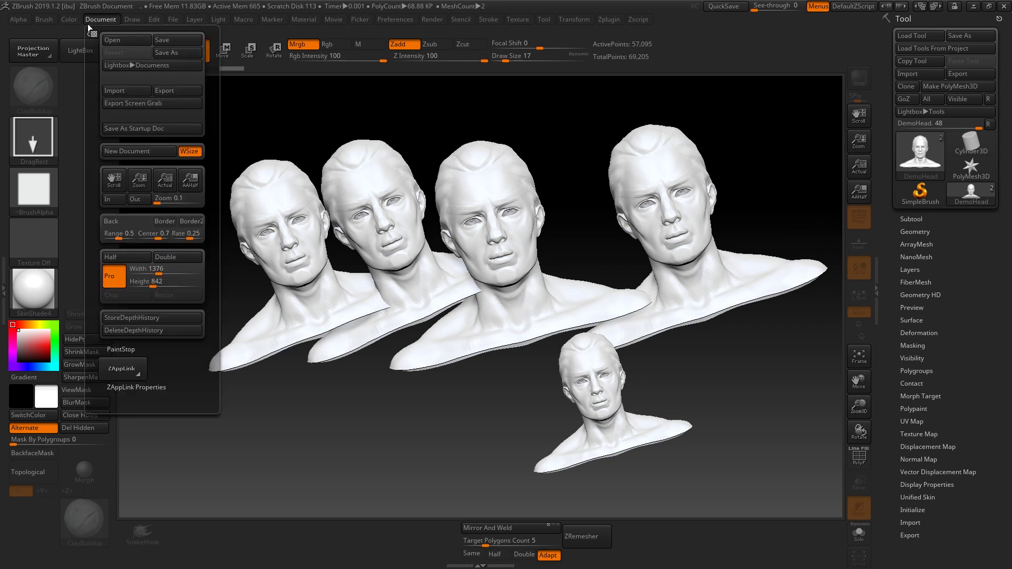
click(154, 152)
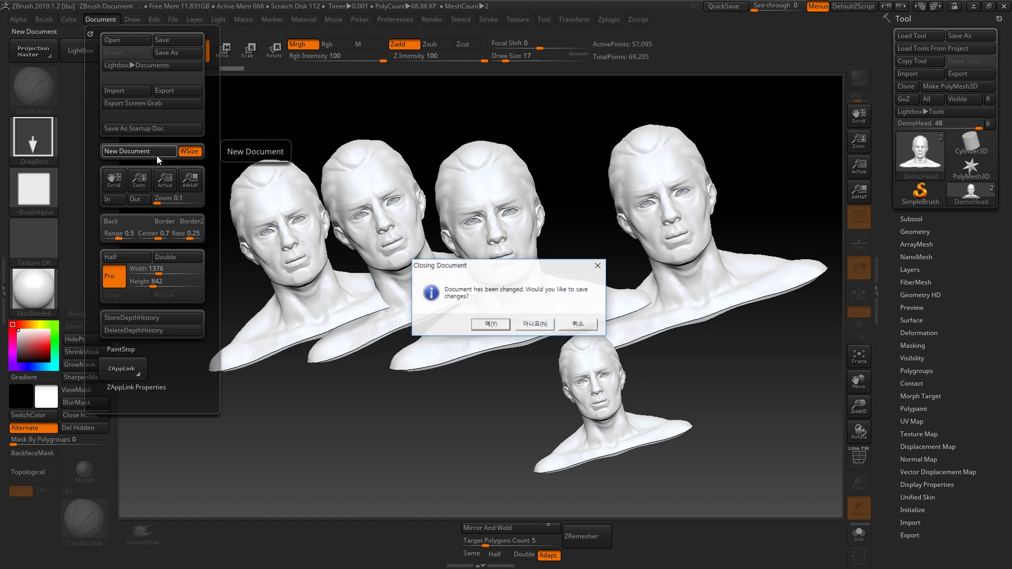
click(534, 324)
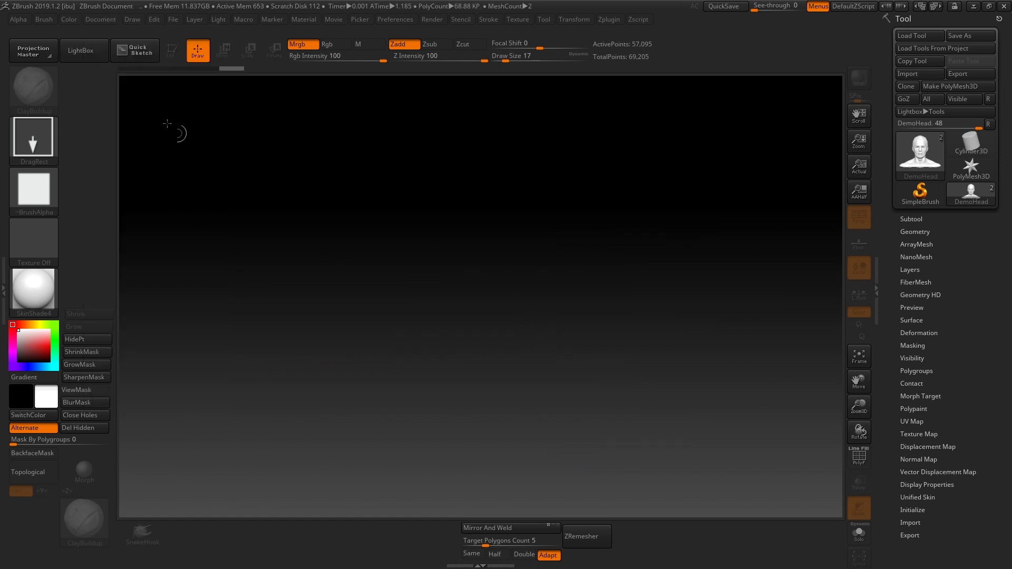
click(105, 19)
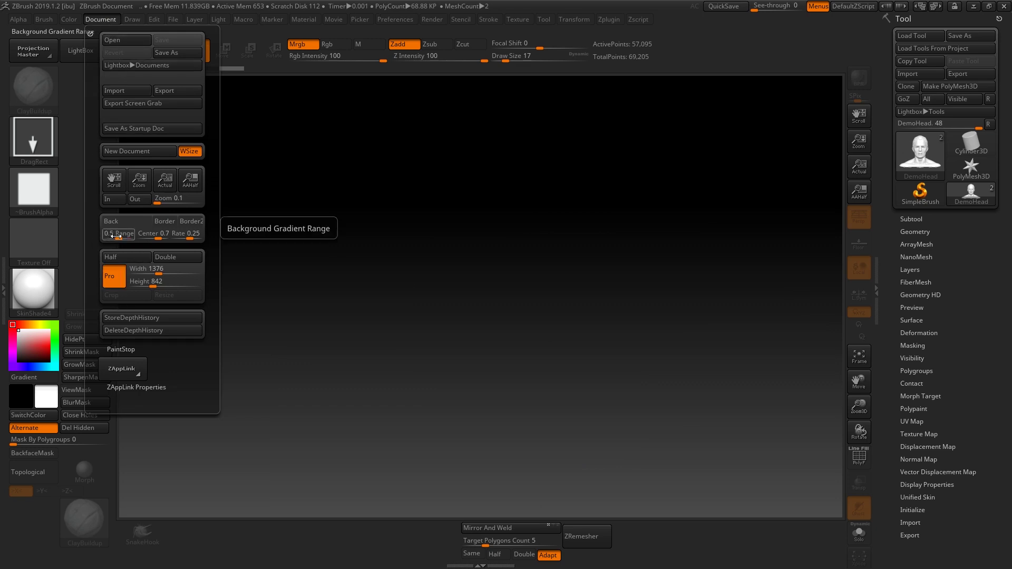
drag(117, 237, 105, 237)
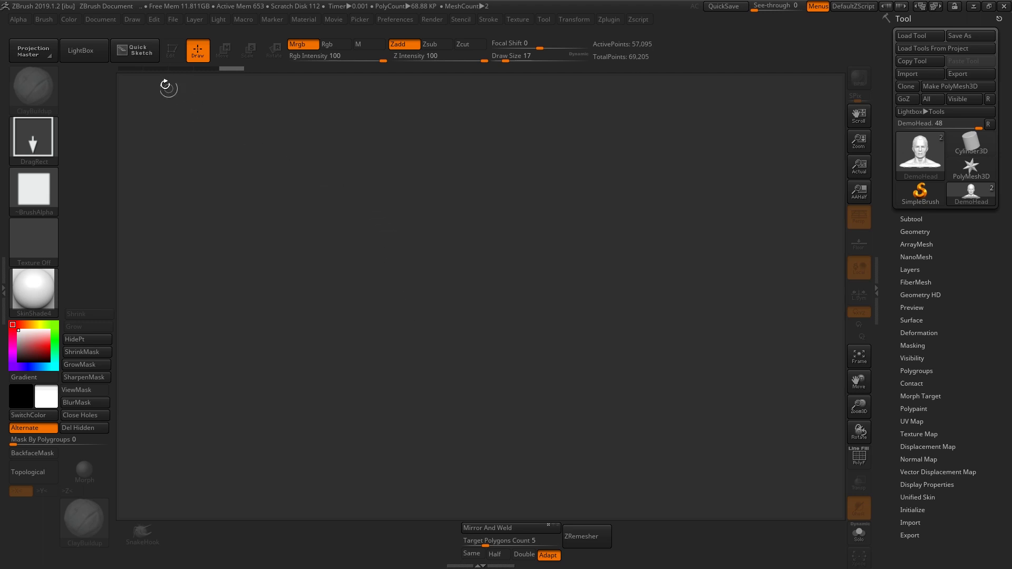
Step: Turn off the document's proportion lock and resize it to 1024 wide by 1024 high
click(105, 20)
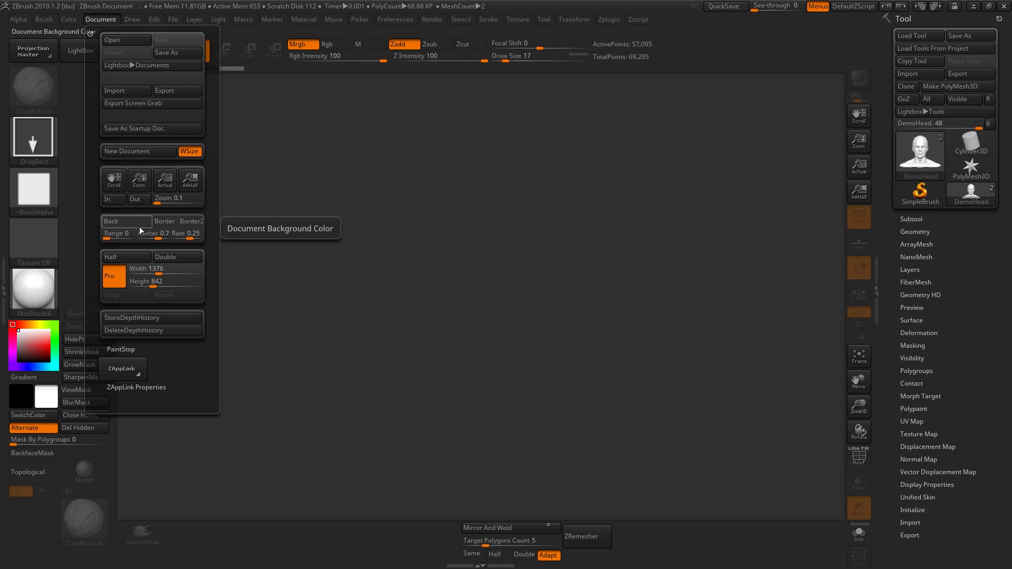
click(115, 275)
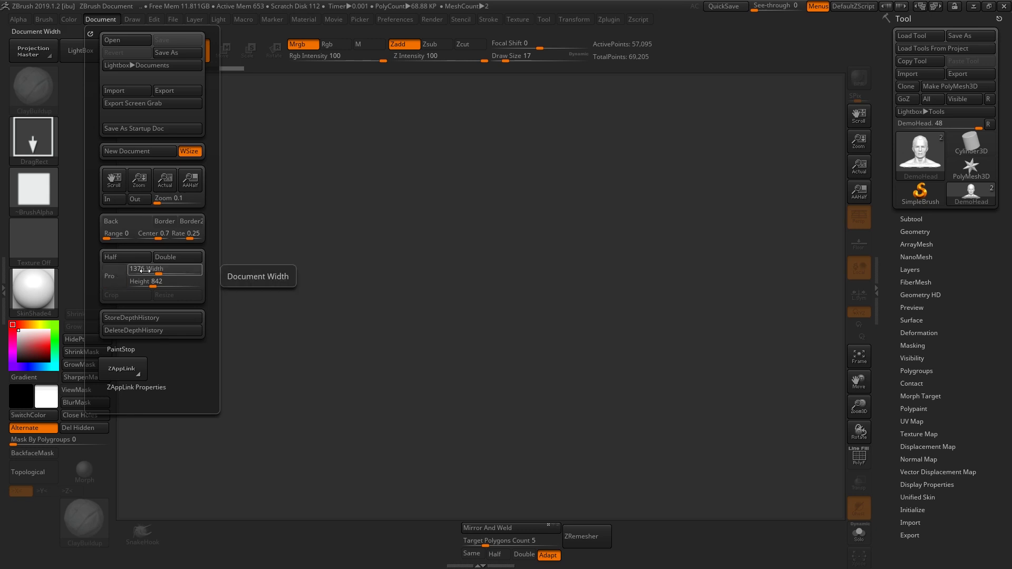
click(141, 269)
text(1024)
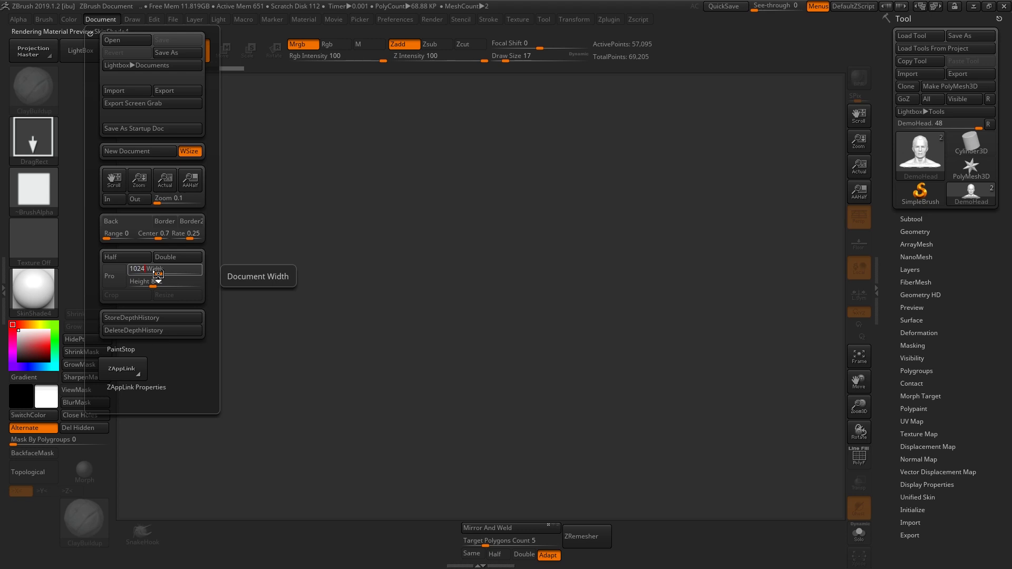
key(Tab)
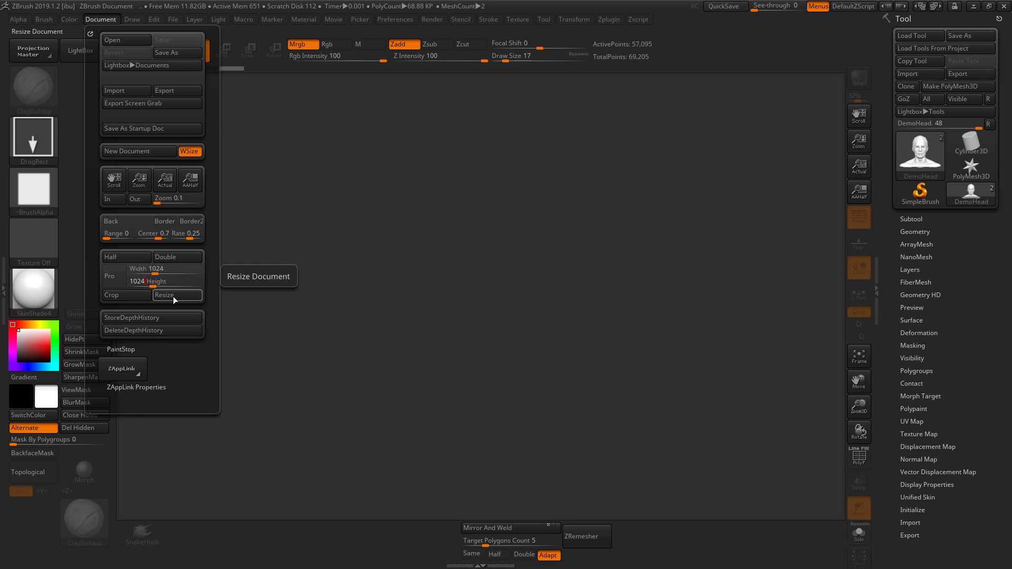
click(173, 295)
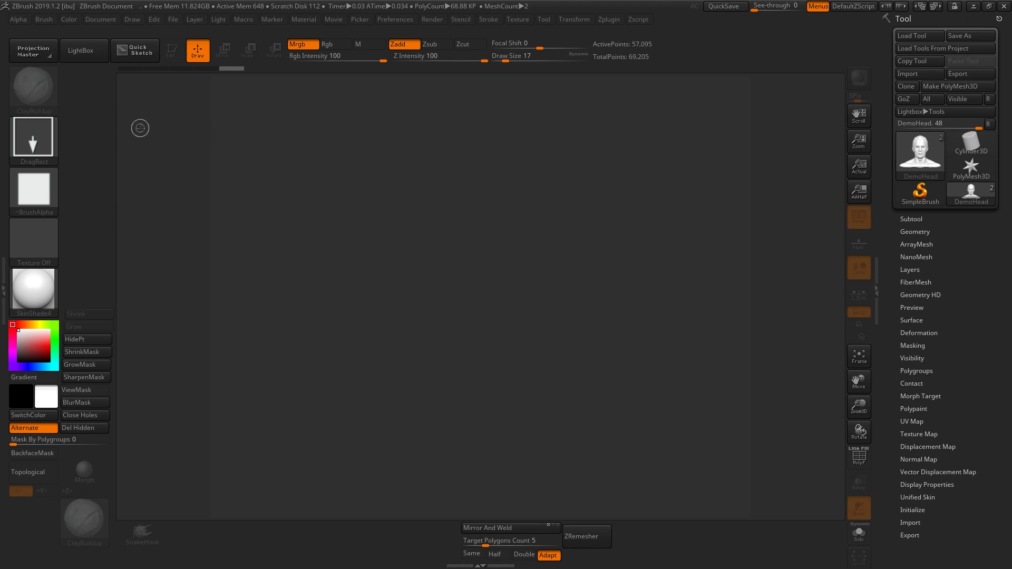
Step: Double the document size to 2048 by 2048 and accept the resize
click(100, 19)
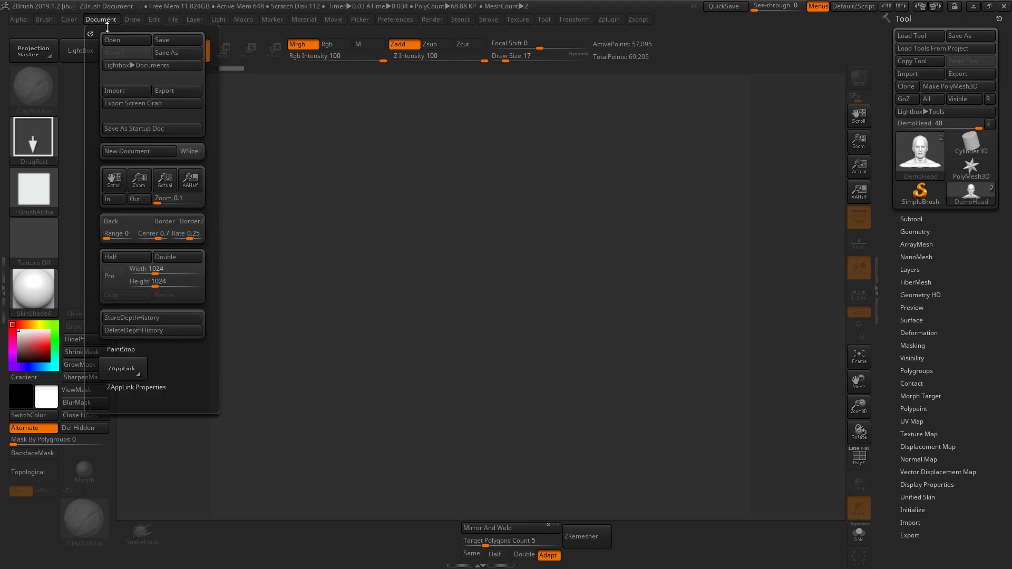
click(178, 258)
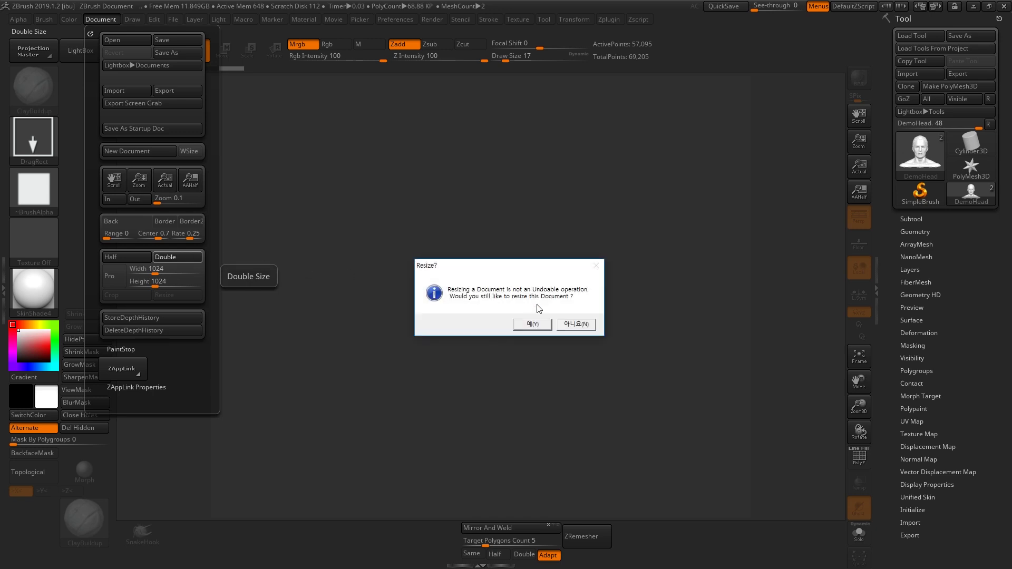
click(538, 322)
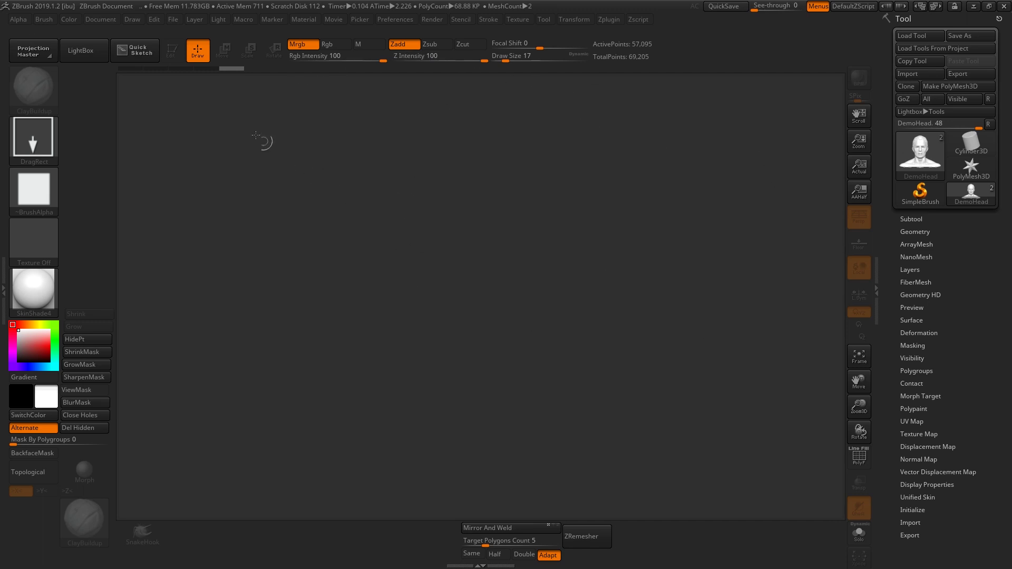
Step: Export the 2048 by 2048 document
click(106, 22)
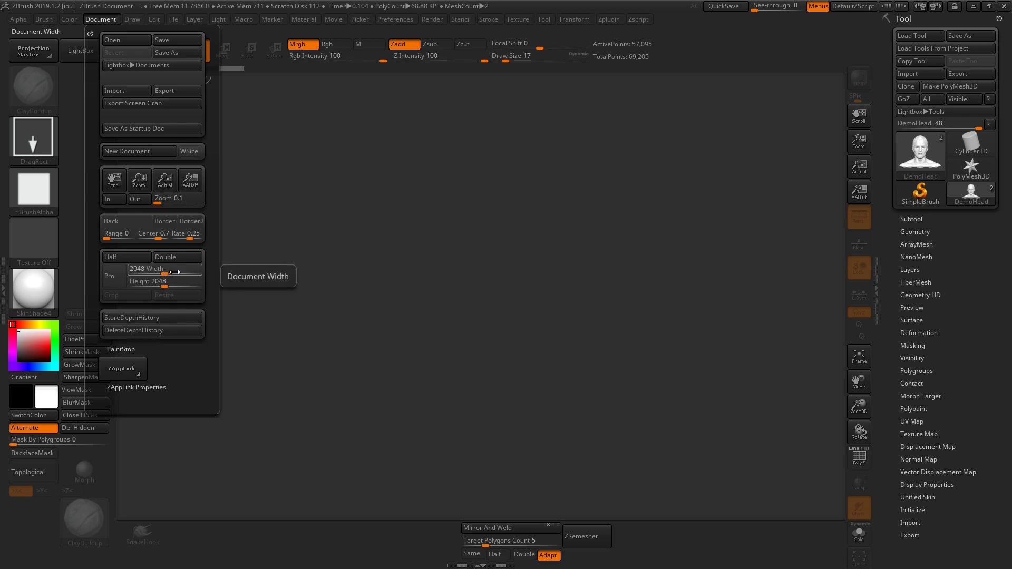
click(194, 91)
key(Return)
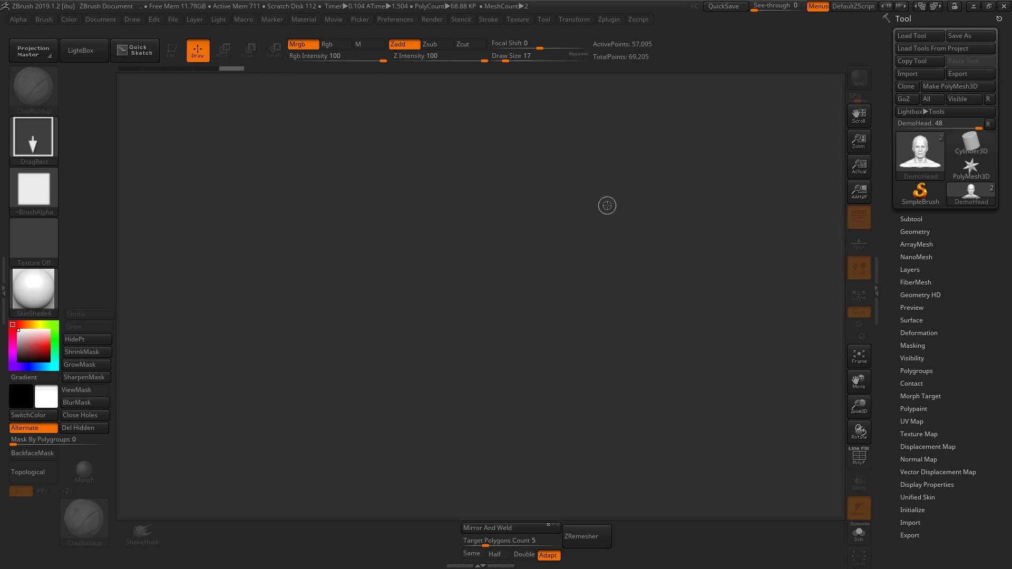
Step: Minimize ZBrush, open the Windows display settings in an enlarged window and examine the screen resolution of display 2
click(974, 7)
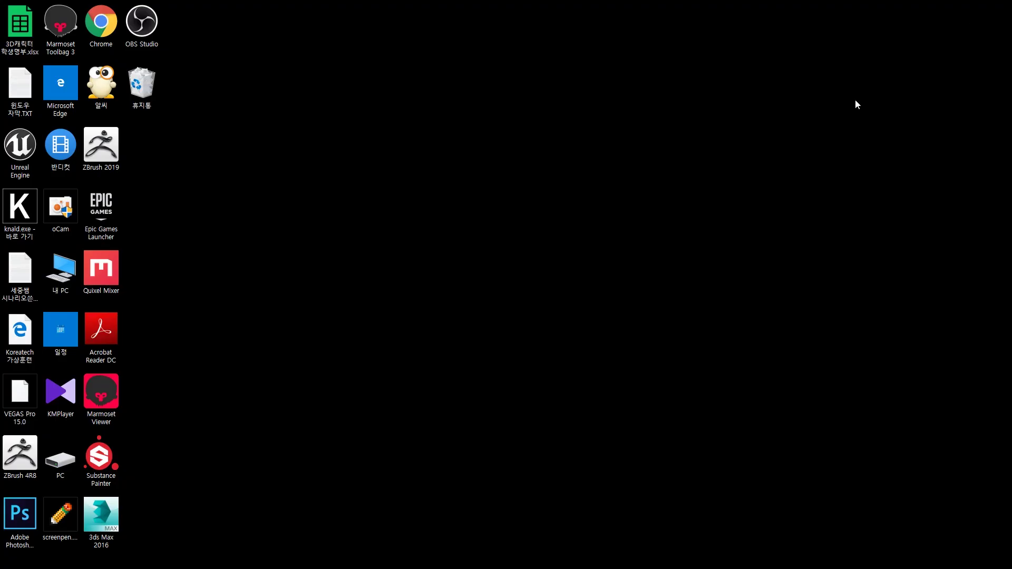
right_click(573, 104)
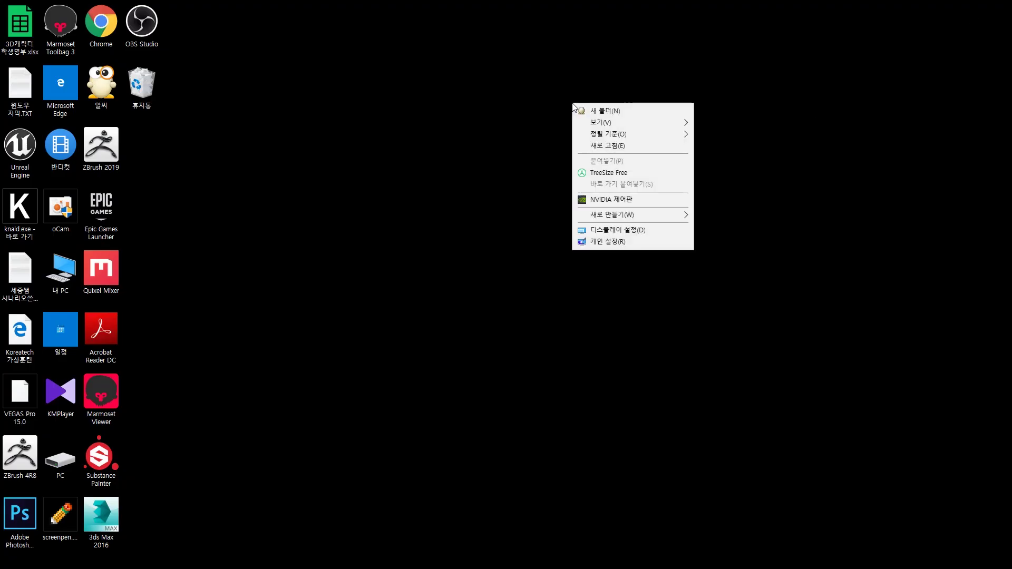
click(621, 230)
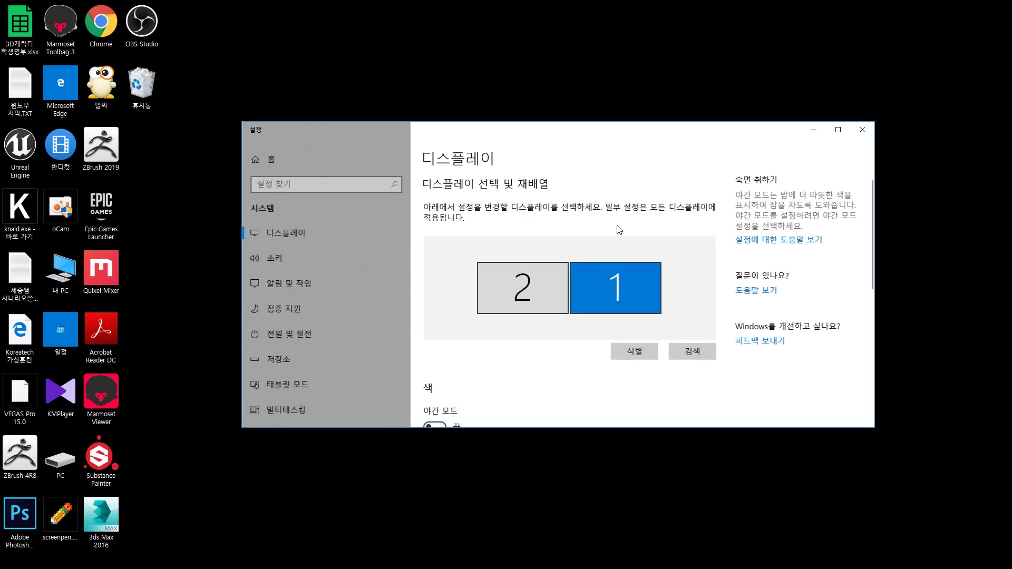
drag(572, 122, 582, 63)
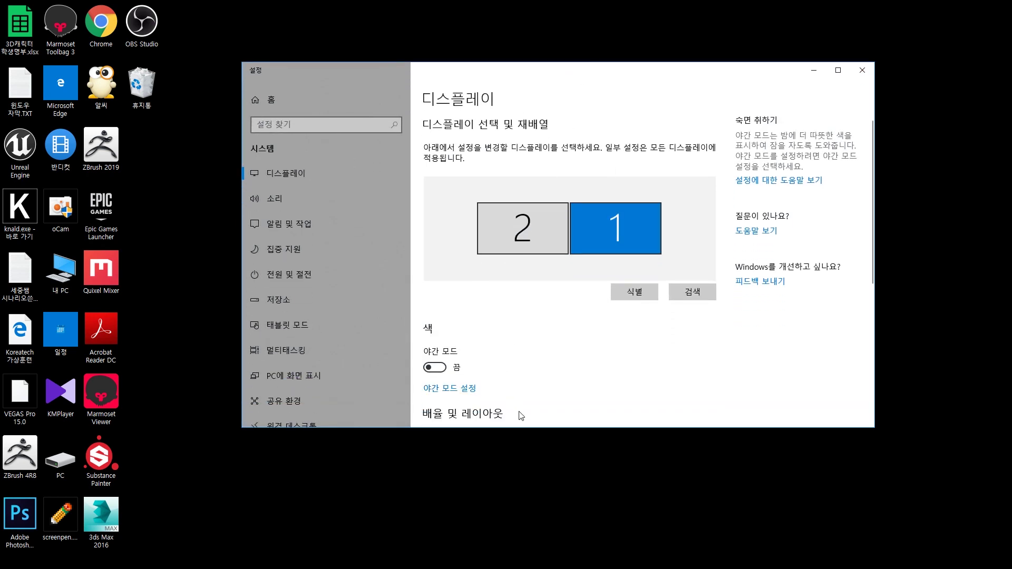
drag(528, 428, 532, 531)
click(523, 228)
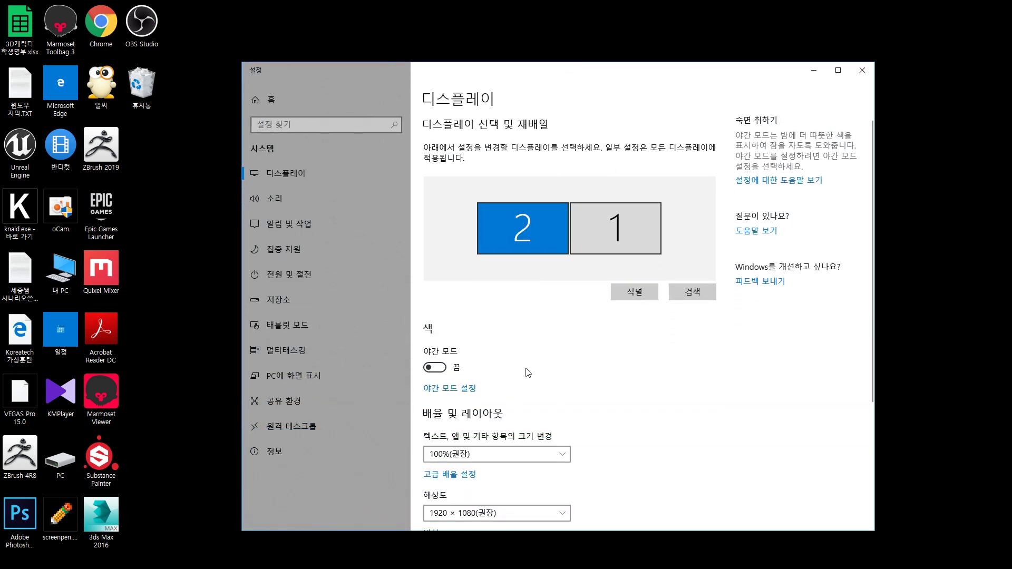
scroll(527, 371, down, 3)
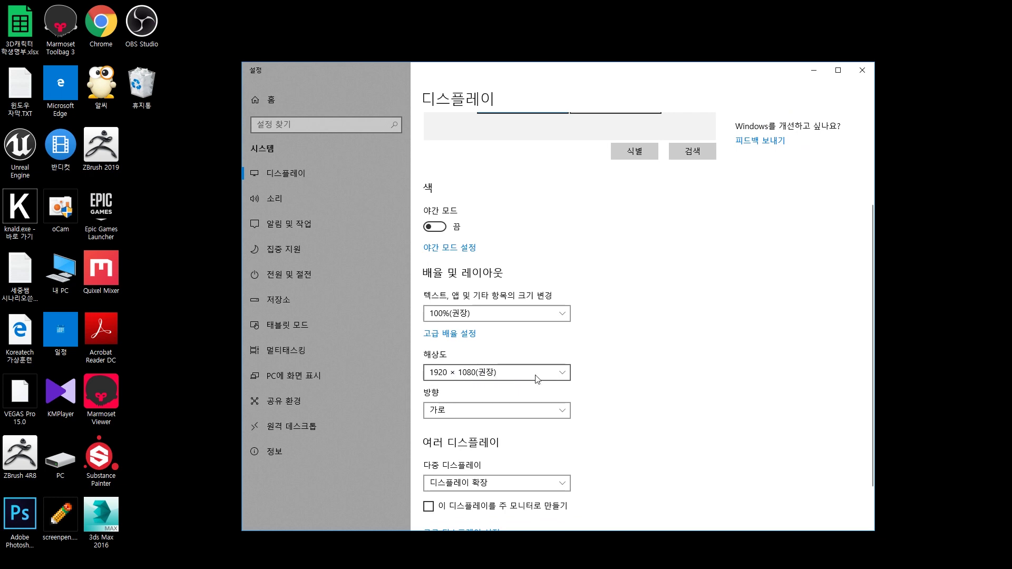
Step: Examine the available screen resolutions, keep 1920 × 1080, and close the display settings
click(536, 379)
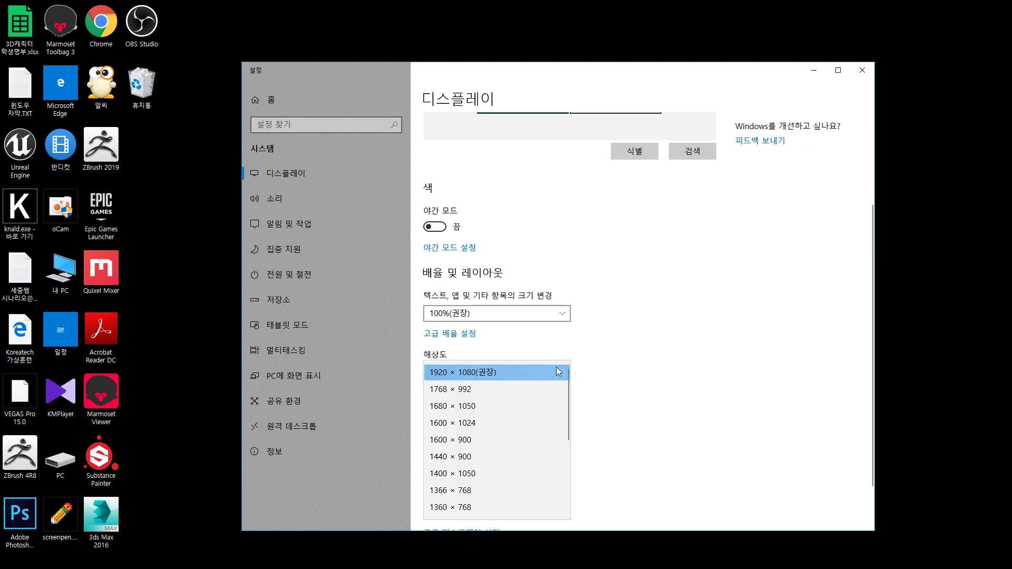
click(545, 371)
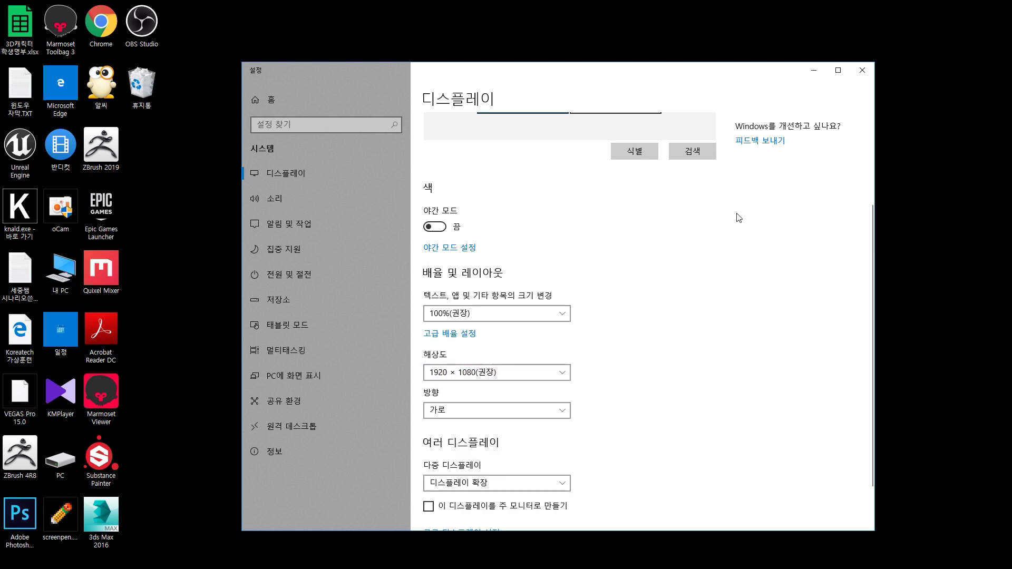
click(859, 73)
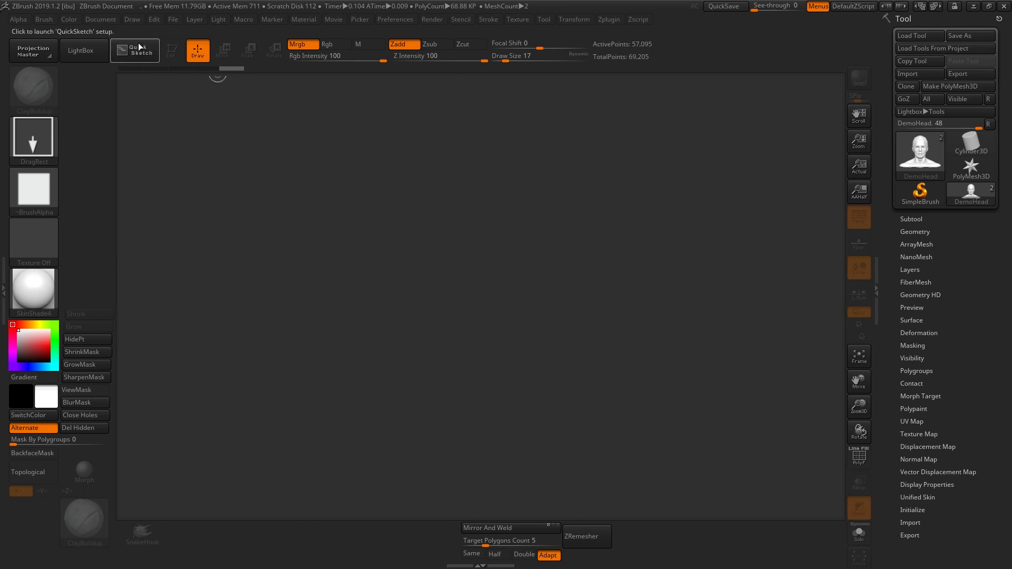
Step: Resize the ZBrush document to 1024 wide by 1024 high and accept the resize
click(97, 19)
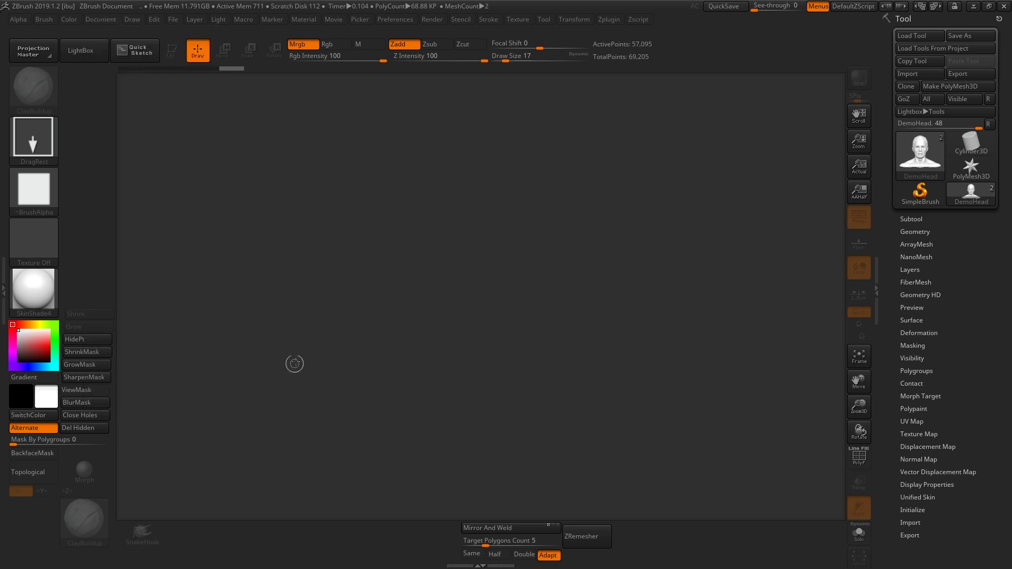
click(105, 23)
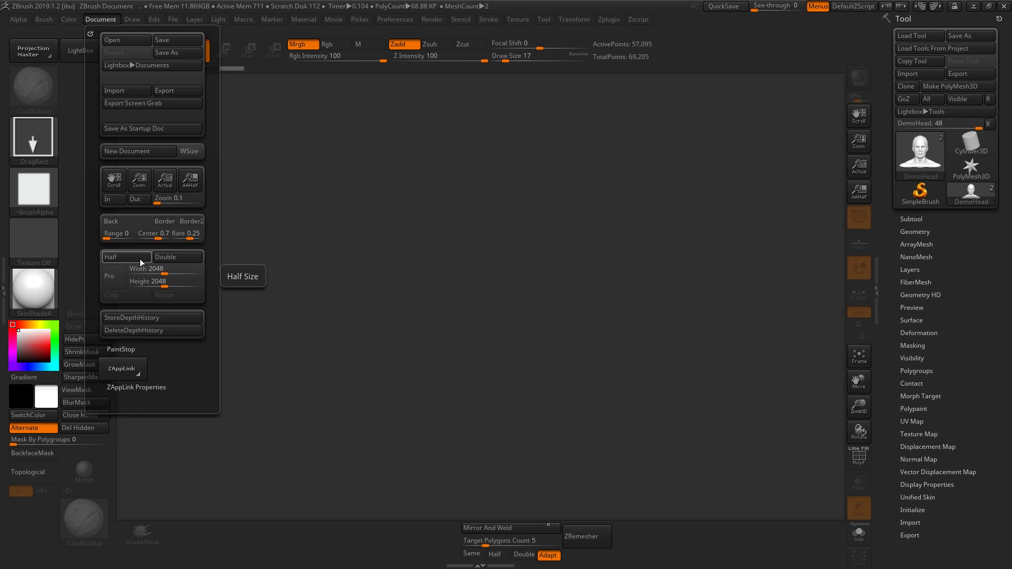
click(153, 269)
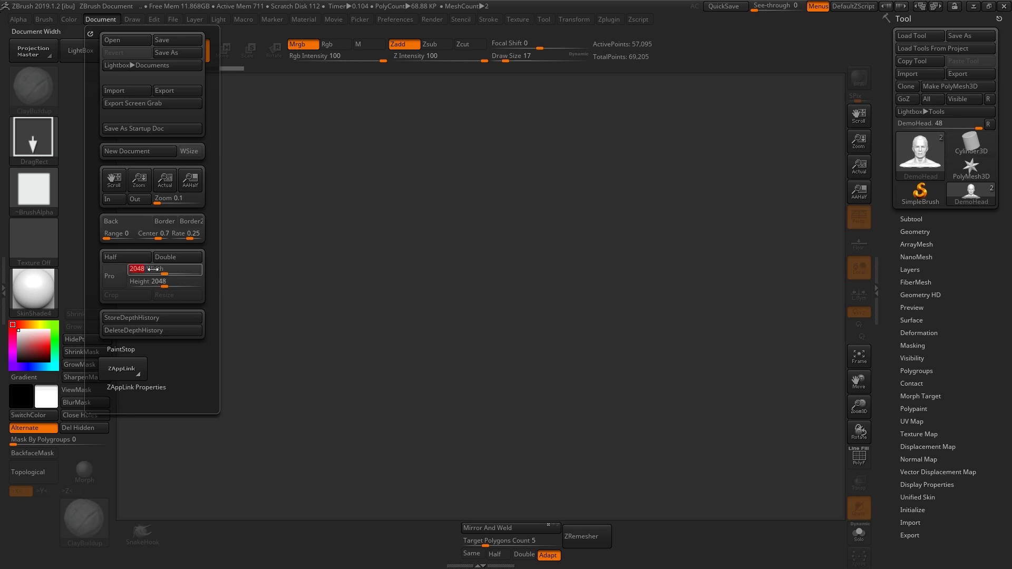
text(10)
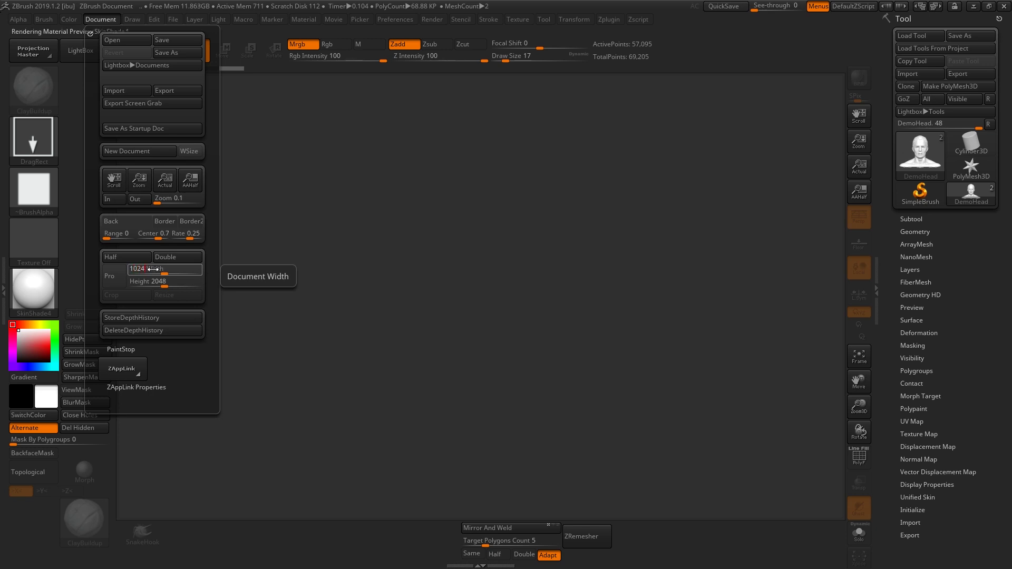
text(24)
key(Return)
click(148, 283)
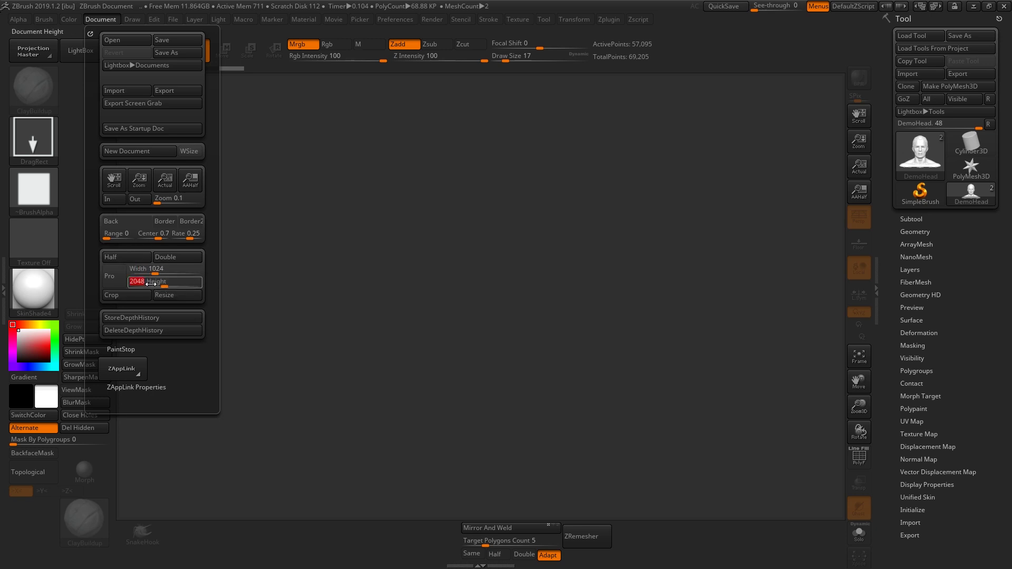
text(10)
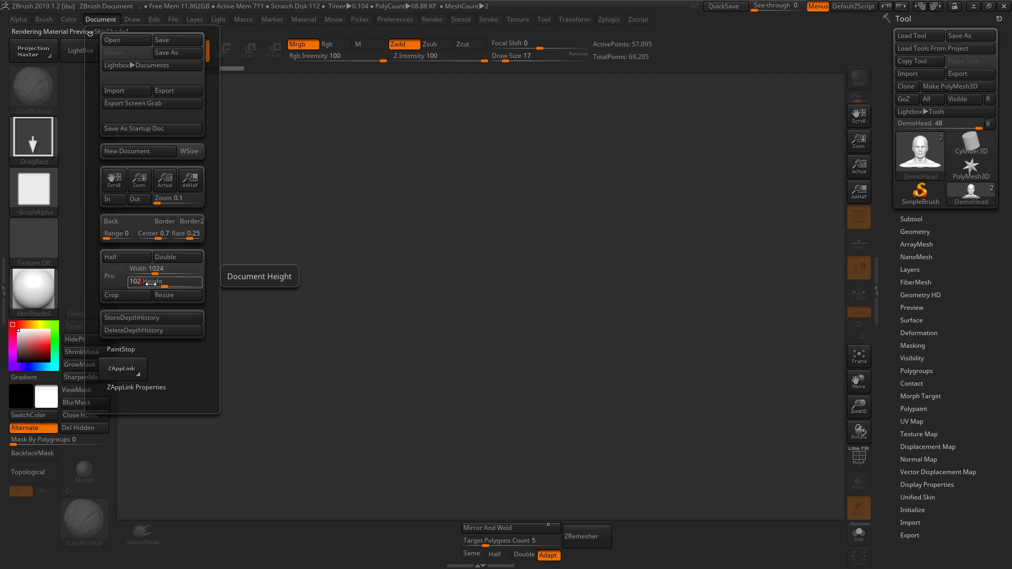
key(Return)
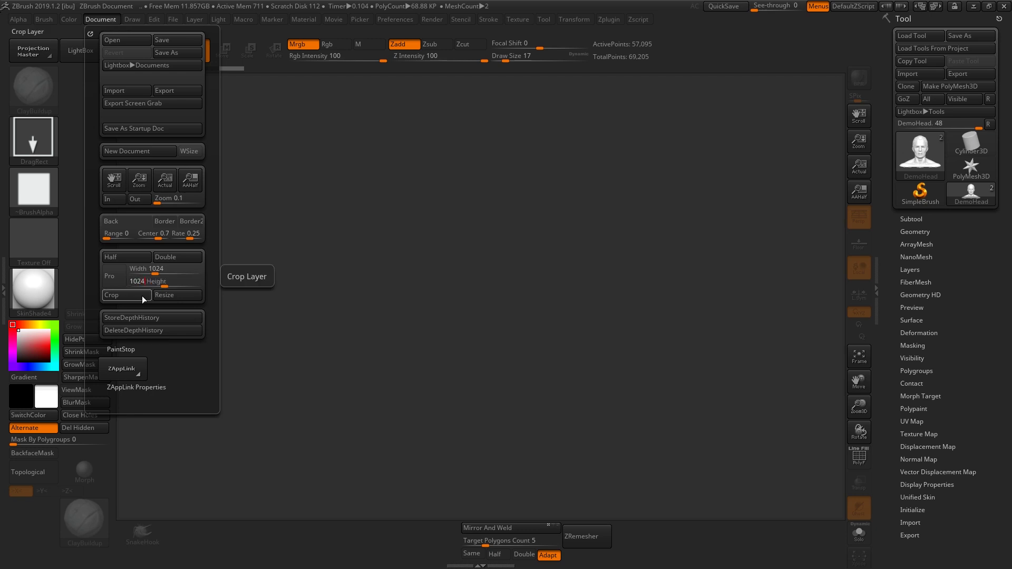
click(165, 297)
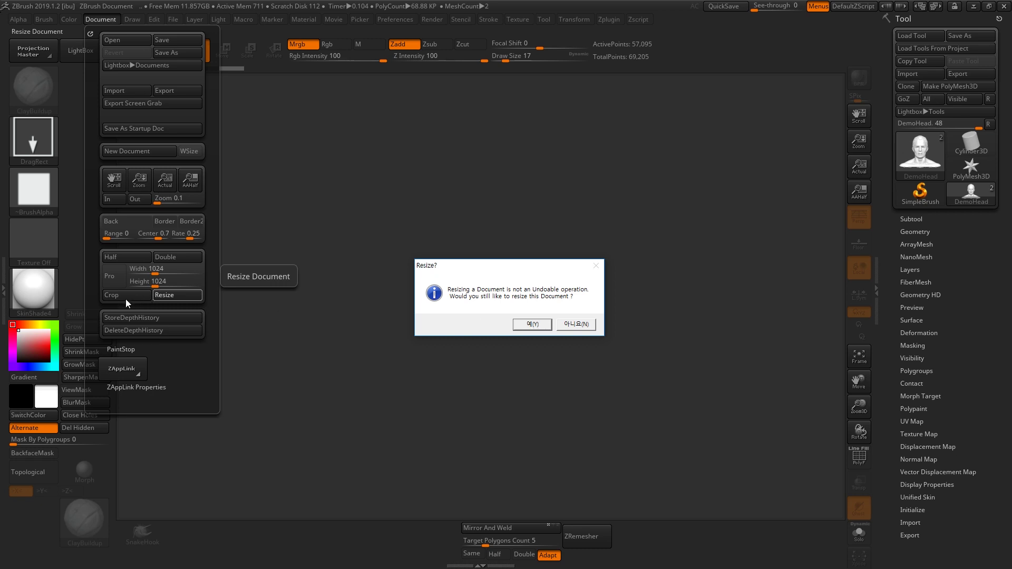
click(532, 323)
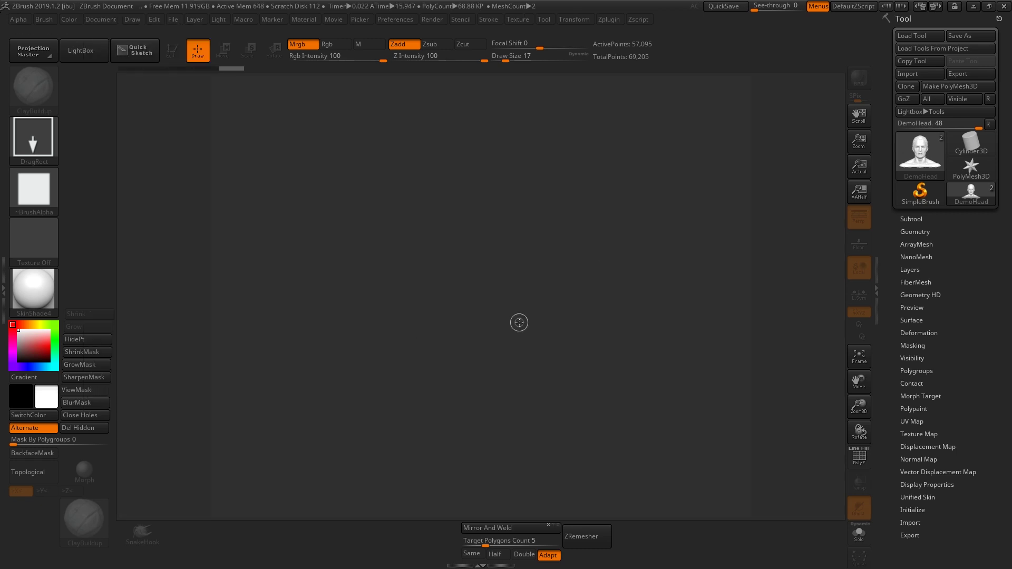
Step: Set the current colour to black and fill the document layer with it
click(99, 20)
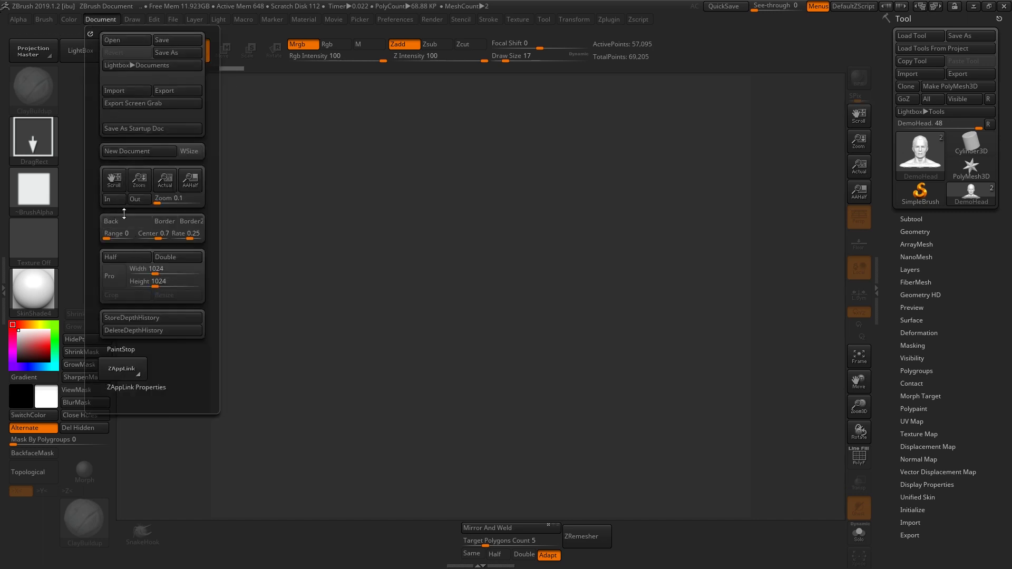
click(68, 18)
click(97, 101)
drag(97, 102, 88, 165)
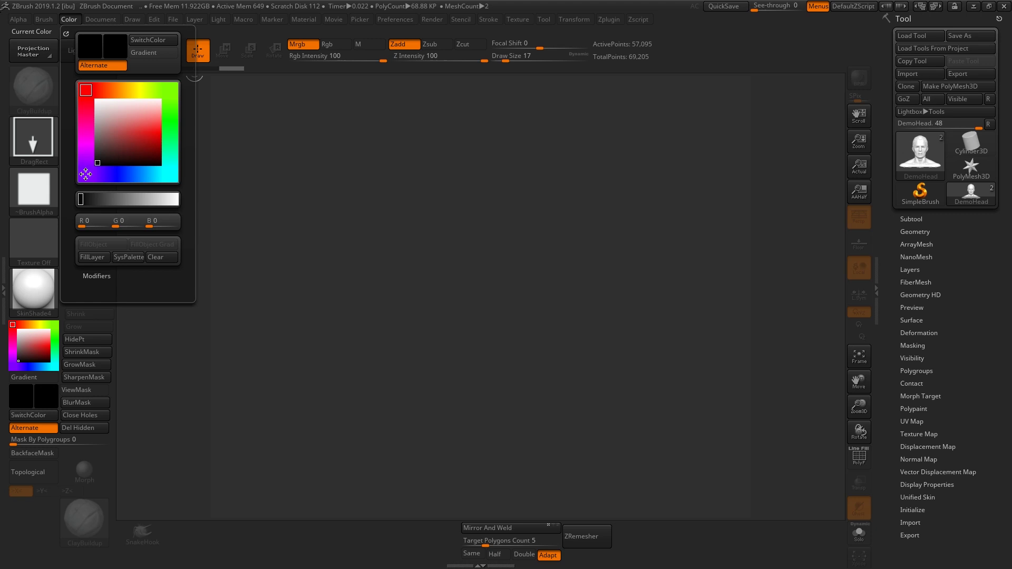
click(95, 258)
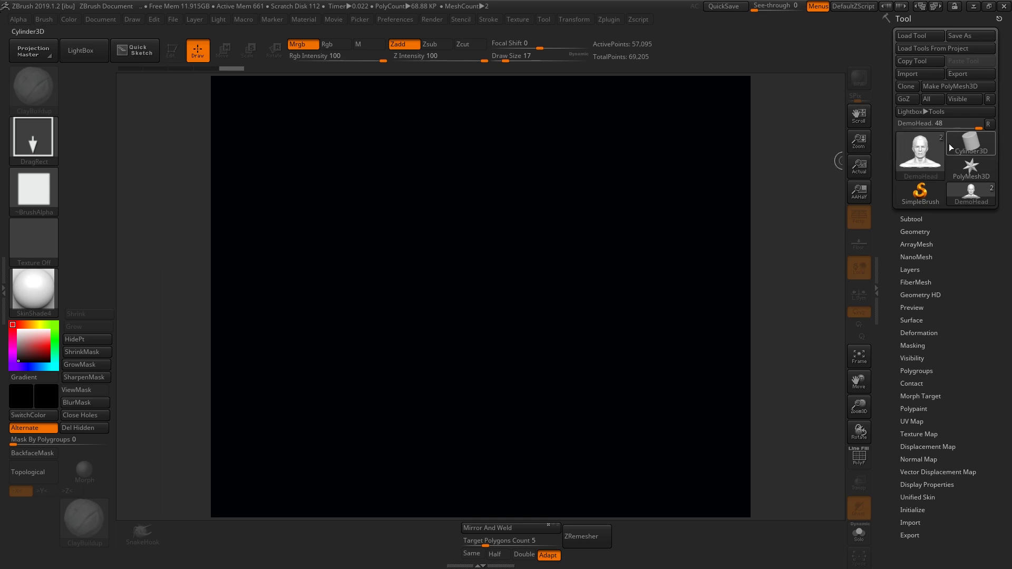
Step: Choose the DecoBrush from the 2.5D brushes as the current tool
mouse_move(927, 157)
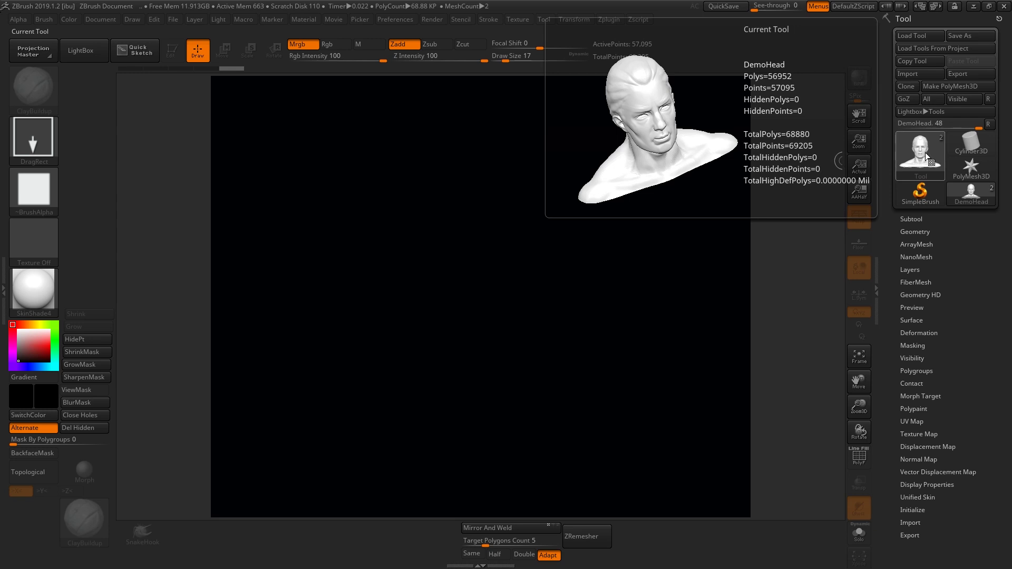
click(928, 157)
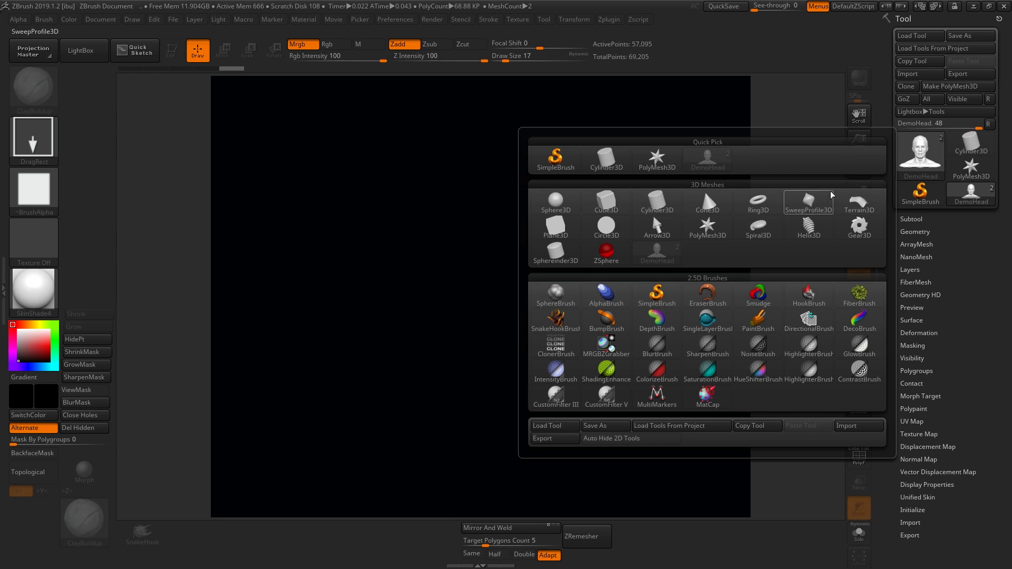
mouse_move(865, 326)
click(867, 325)
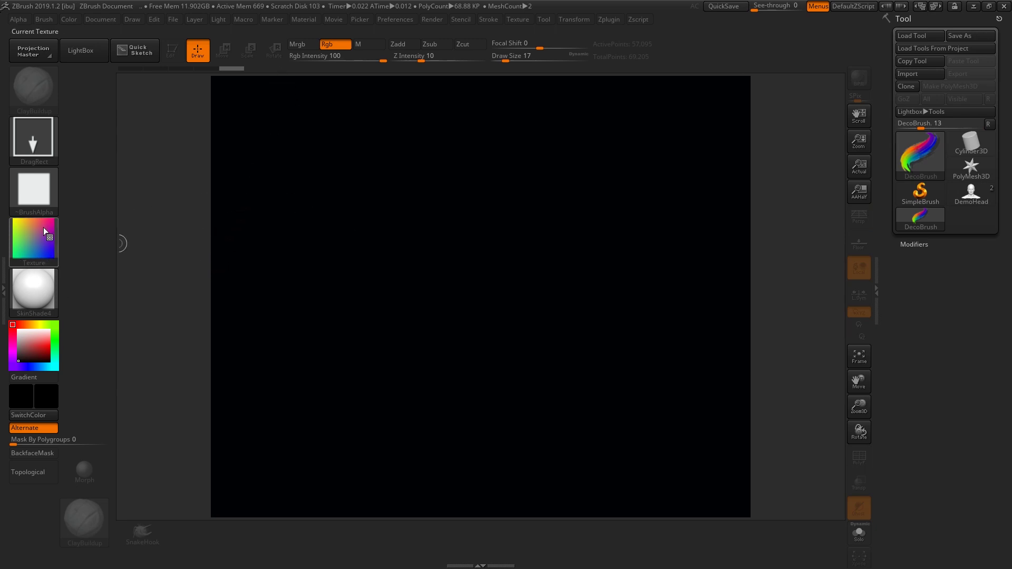
Step: Try three vertical DecoBrush strokes with Texture 40 on the black canvas and undo them
mouse_move(46, 242)
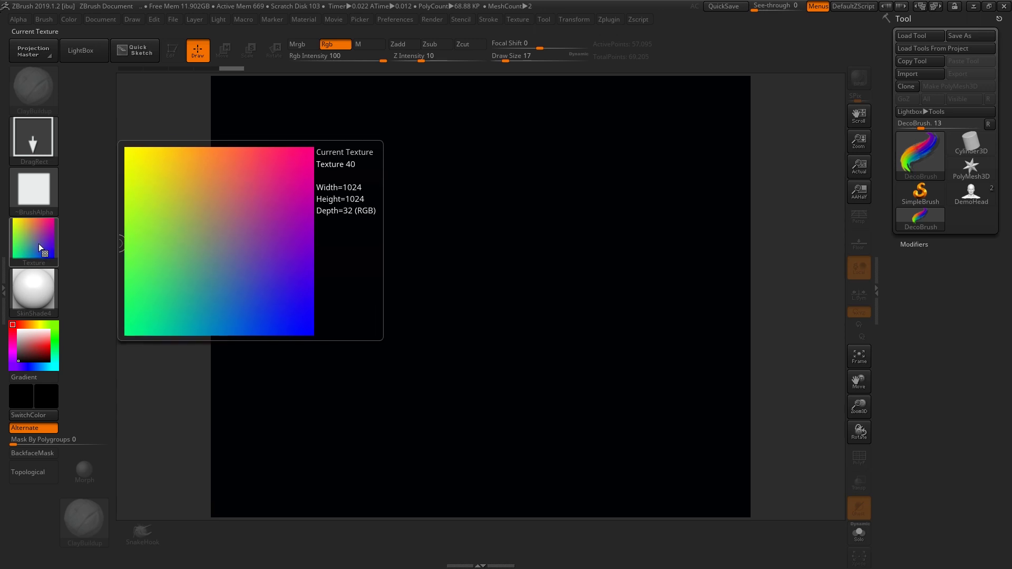
mouse_move(45, 295)
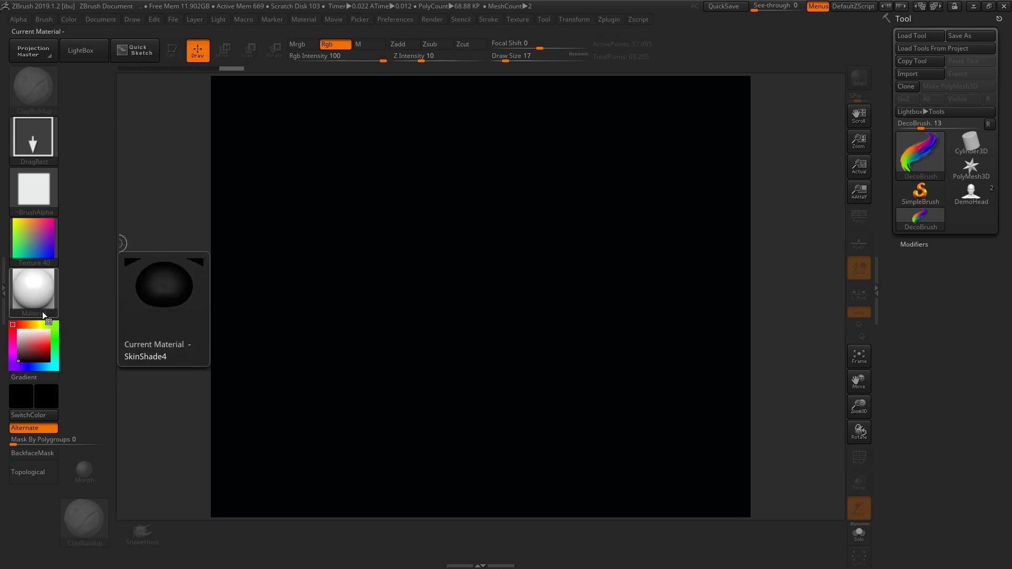
mouse_move(23, 333)
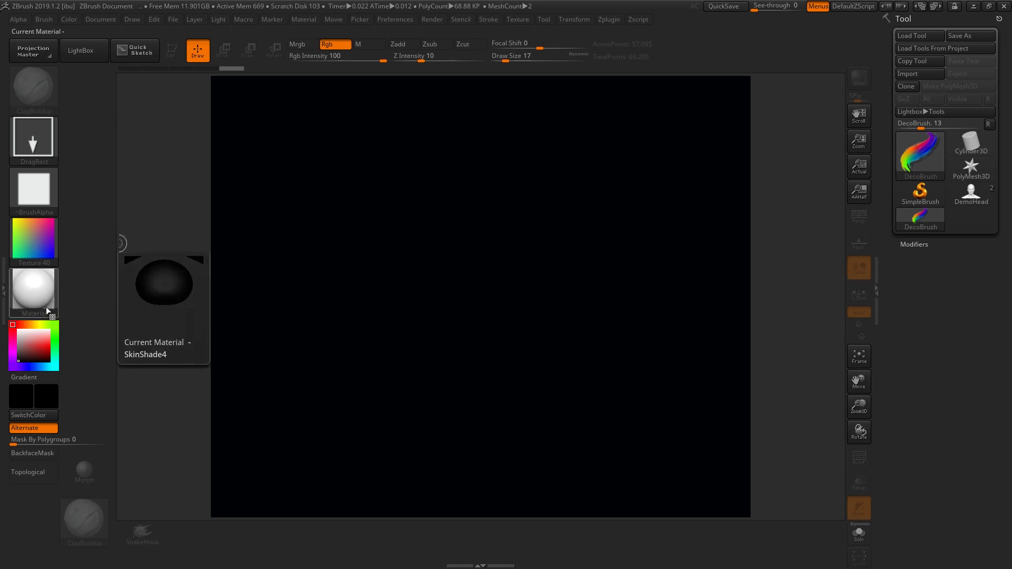
drag(295, 124, 284, 462)
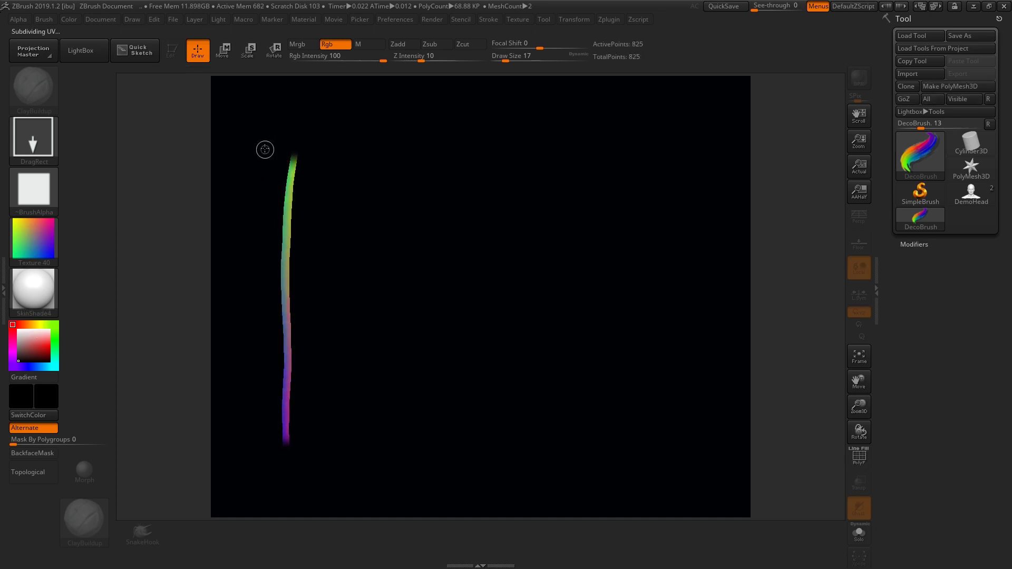
drag(264, 110, 261, 475)
drag(317, 111, 307, 462)
key(ctrl+z)
key(ctrl+z)
key(ctrl+z)
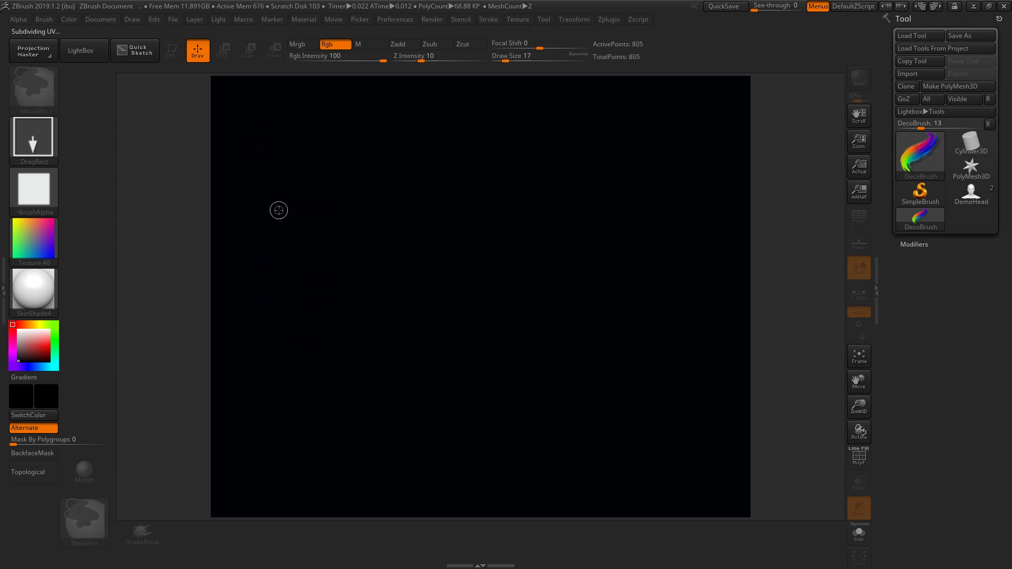
Step: Set the DecoBrush to no texture, Mrgb mode and white, trying a vertical stroke and undoing it
click(46, 243)
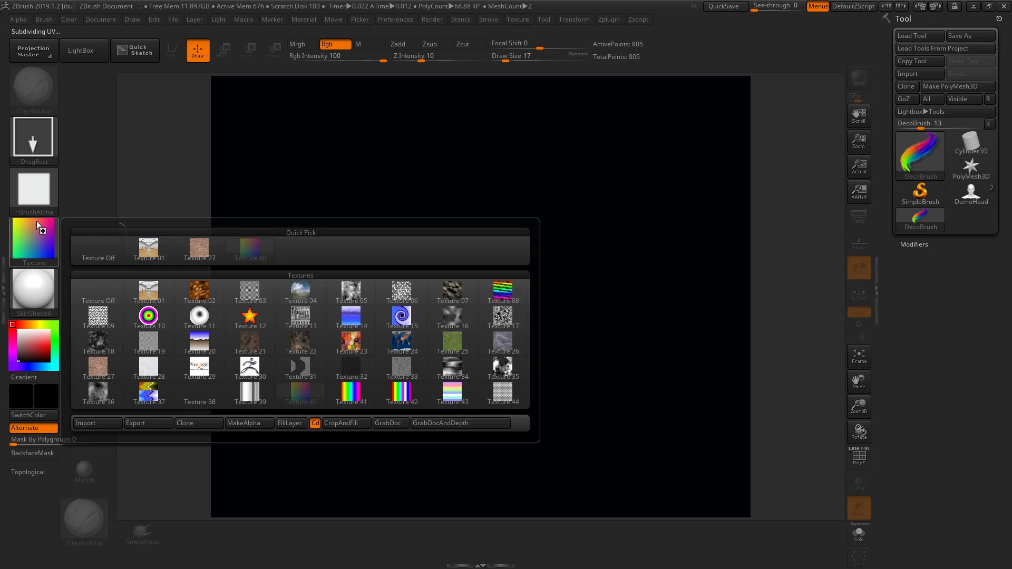
click(109, 249)
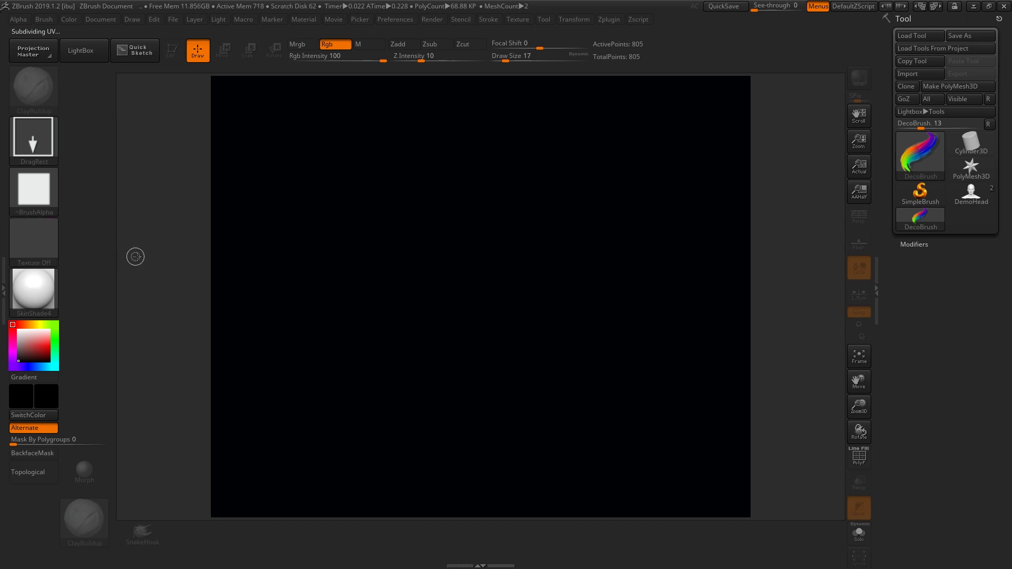
click(298, 44)
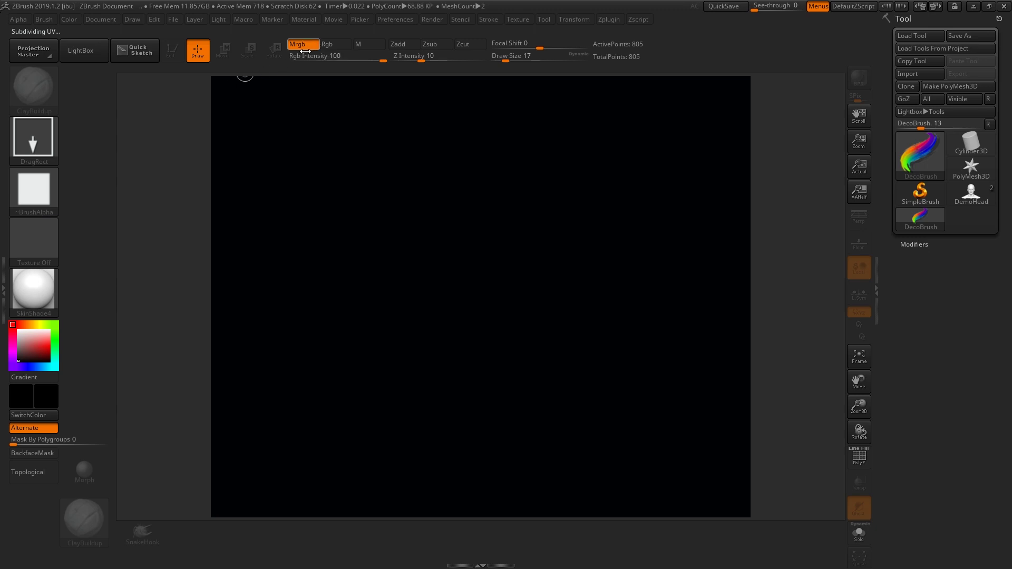
click(23, 331)
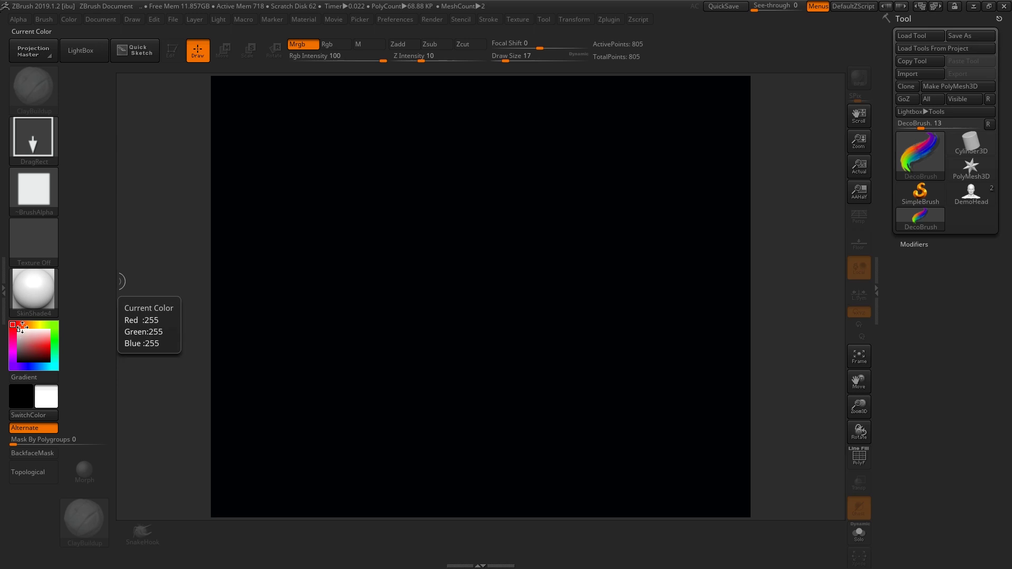
drag(268, 121, 269, 459)
key(ctrl+z)
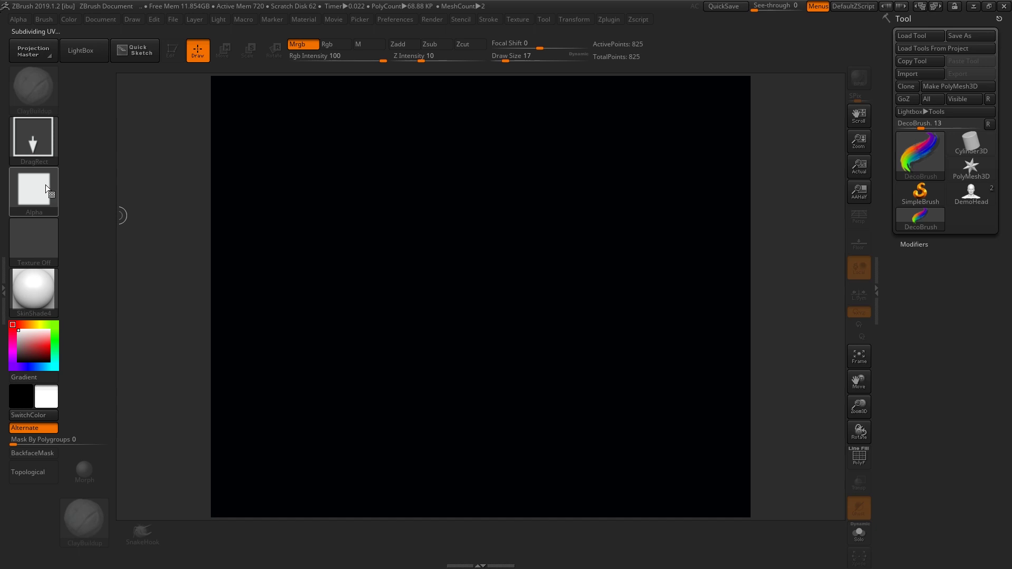
Step: Assign Alpha 02 to the DecoBrush, trying it with one vertical stroke that is undone
click(45, 190)
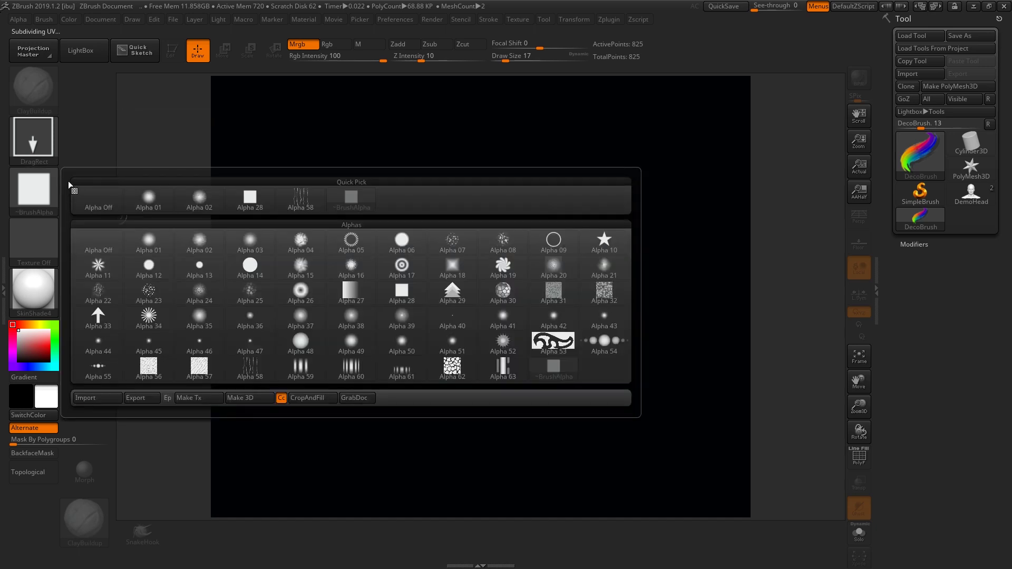
click(48, 195)
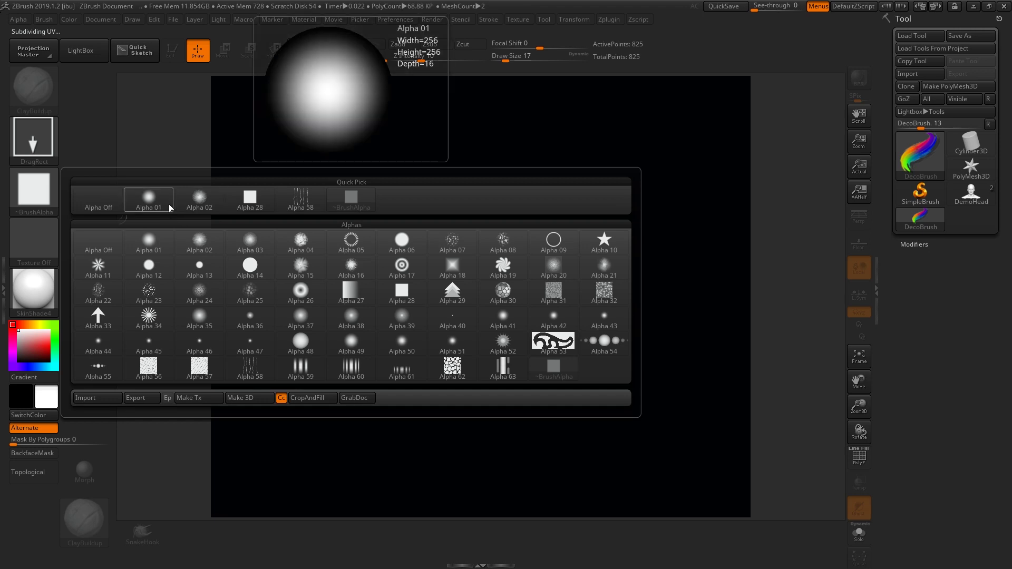
mouse_move(211, 240)
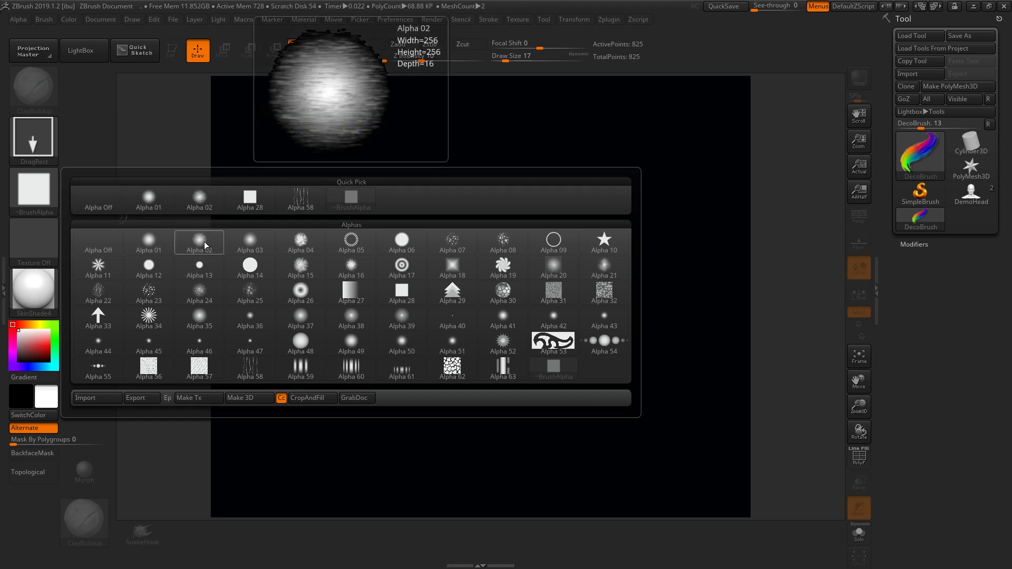
click(205, 245)
mouse_move(246, 90)
mouse_down()
mouse_move(230, 300)
mouse_move(249, 488)
mouse_up()
key(ctrl+z)
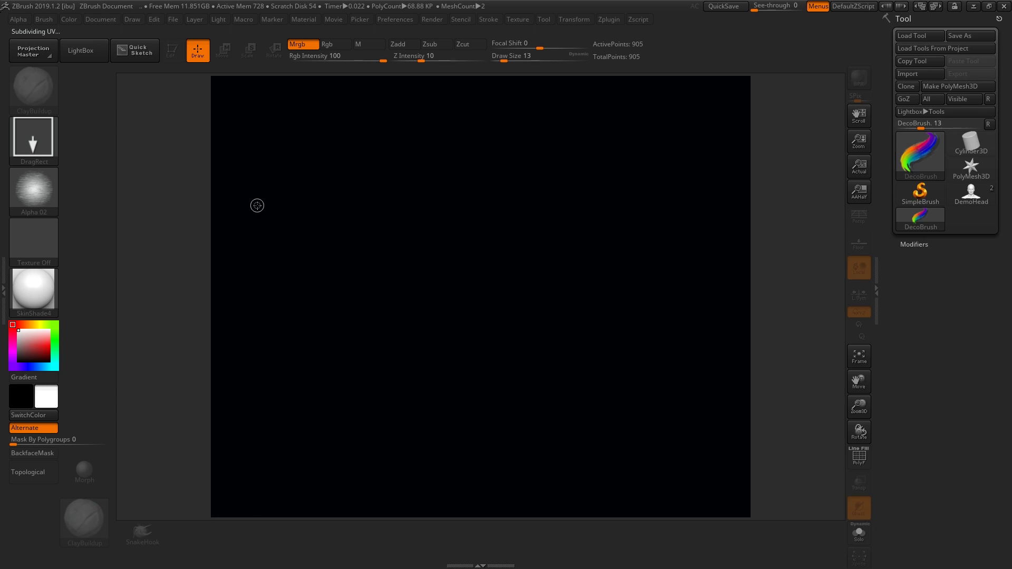
Step: Switch the DecoBrush to Rgb mode and reduce its draw size to 6, undoing the vertical test strokes
key([)
click(328, 45)
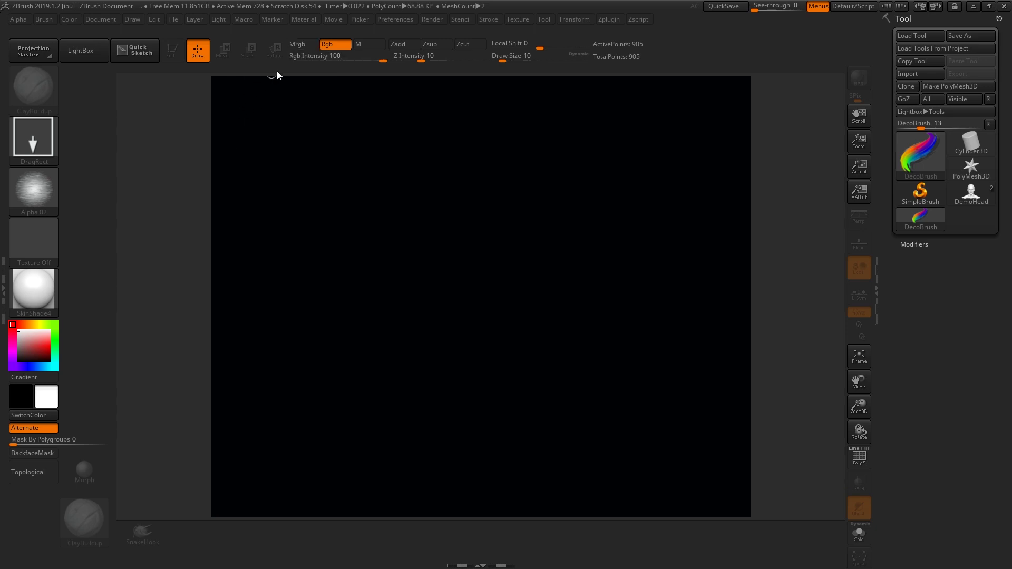
drag(228, 112, 237, 480)
key(ctrl+z)
key([)
key([)
drag(218, 187, 214, 420)
key(ctrl+z)
Step: Try a cluster of long vertical white strands along the canvas's left side at draw size 6
drag(224, 104, 238, 423)
drag(240, 105, 255, 422)
key(ctrl+z)
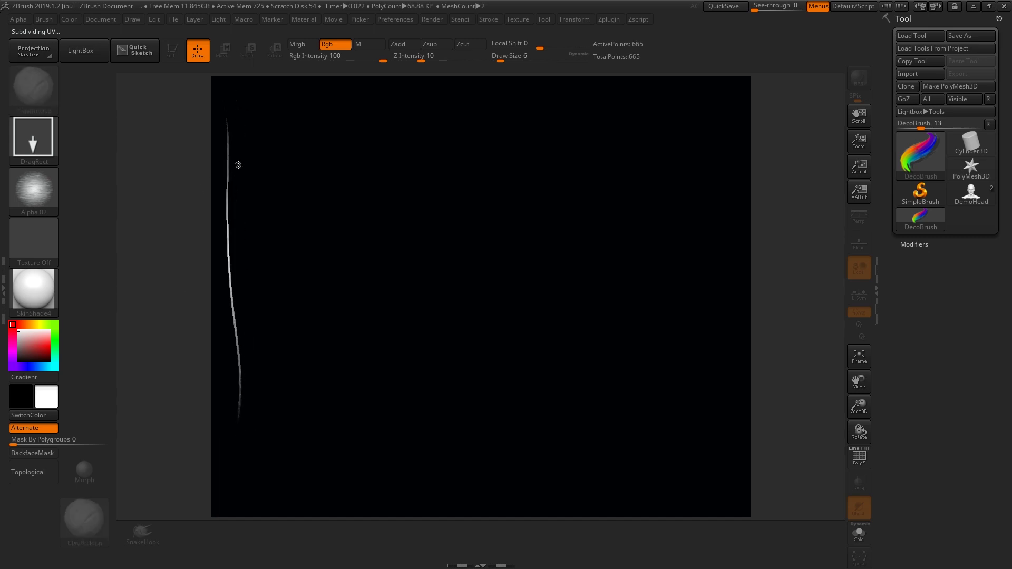
drag(236, 105, 239, 469)
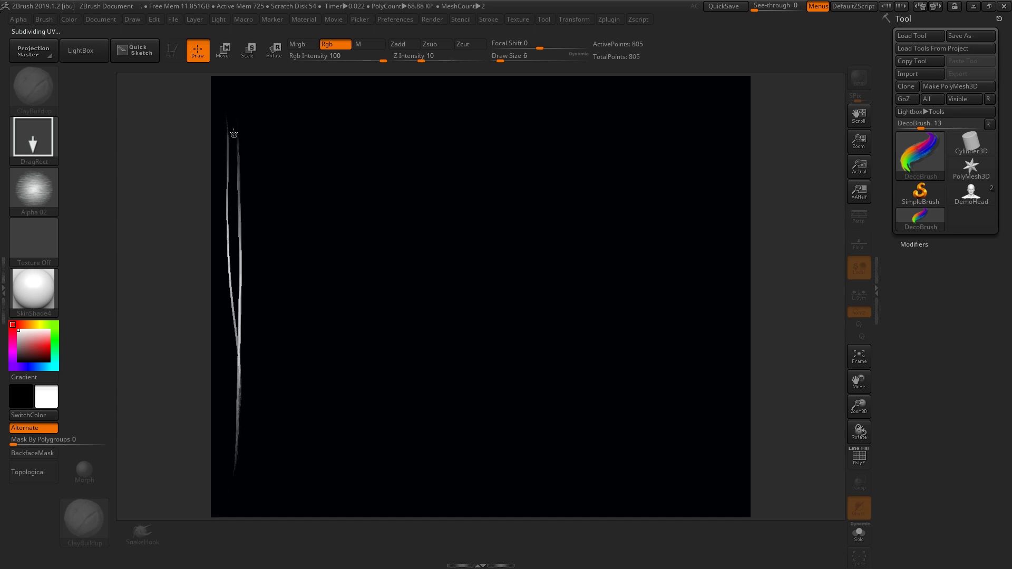
drag(235, 102, 231, 472)
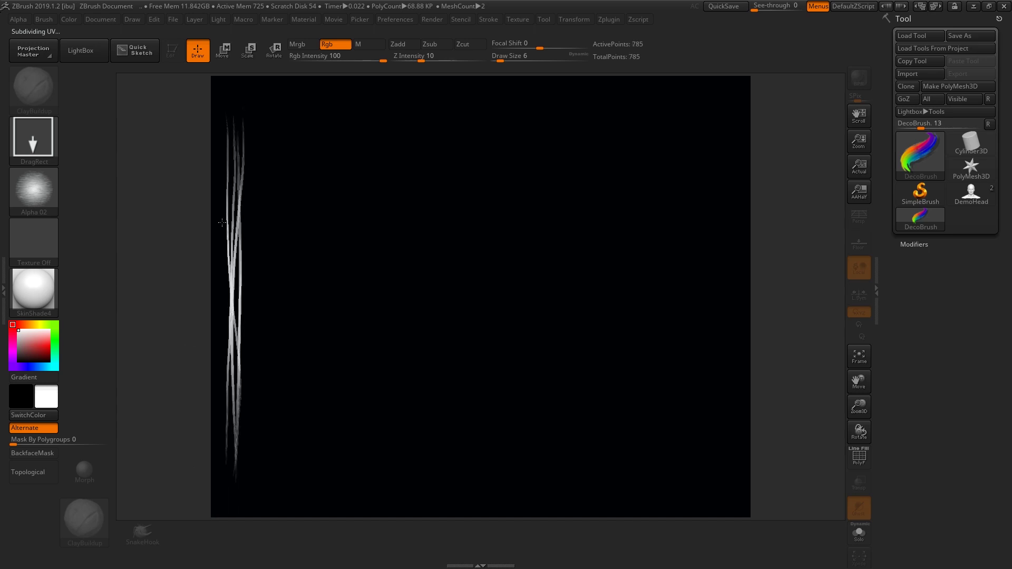
drag(245, 105, 232, 466)
mouse_move(252, 105)
mouse_down()
mouse_move(239, 463)
mouse_move(255, 373)
mouse_move(247, 472)
mouse_move(255, 168)
mouse_move(246, 483)
mouse_move(253, 140)
mouse_move(243, 480)
mouse_up()
drag(272, 120, 256, 495)
drag(260, 116, 242, 478)
drag(277, 98, 257, 499)
key(ctrl+z)
drag(265, 103, 247, 477)
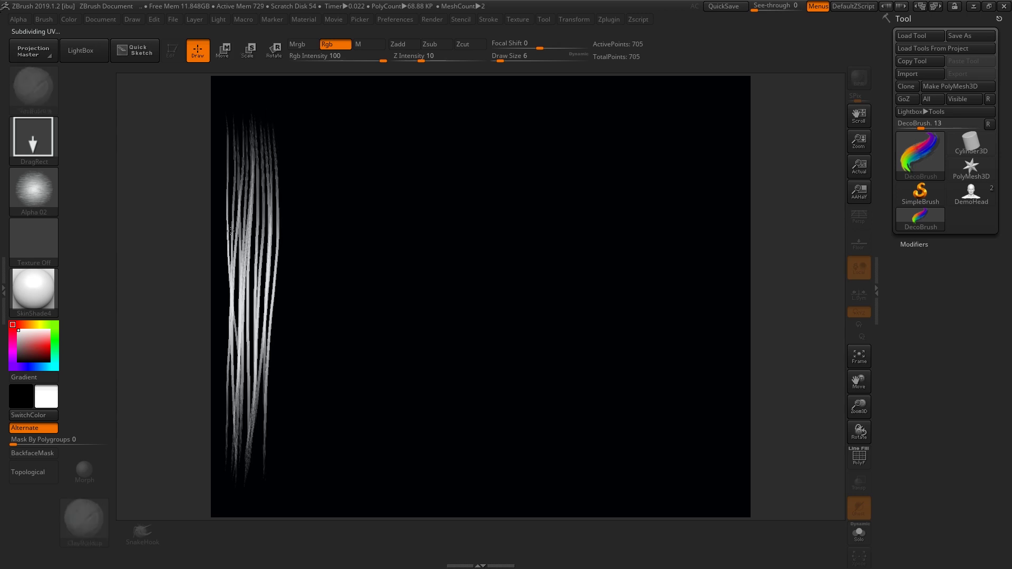
Step: Set the draw size to 3 and undo all the thicker strands until the canvas is black
text(s3)
key(Return)
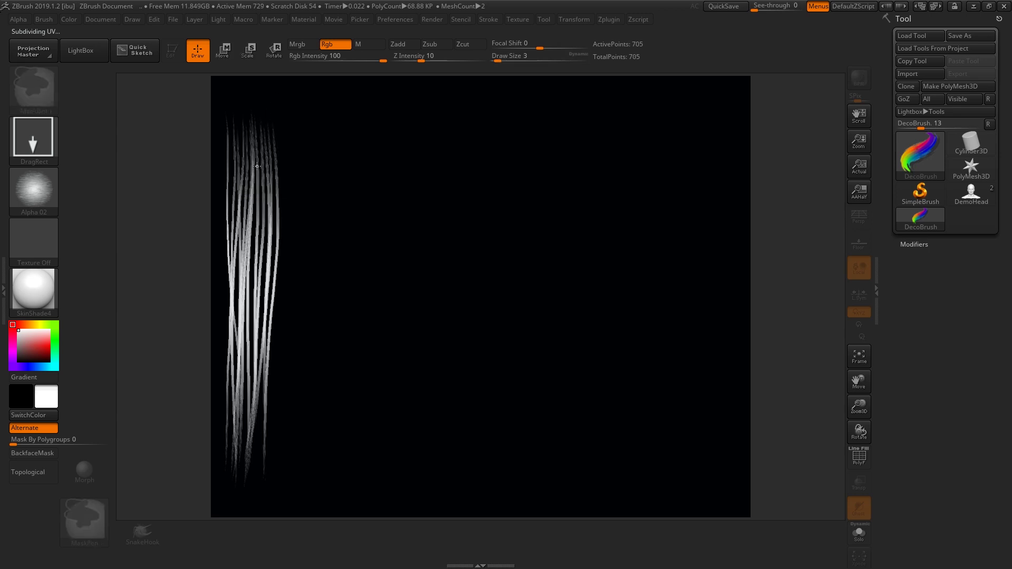
key(ctrl+z)
key(ctrl+z)
key(ctrl+z)
key(ctrl+z)
key(ctrl+z)
key(ctrl+z)
key(ctrl+z)
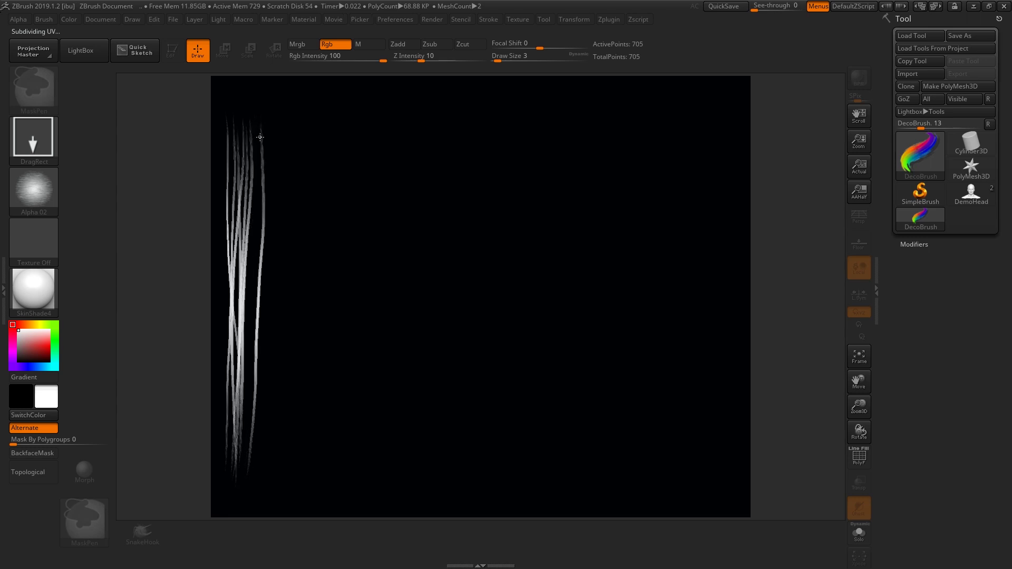
key(ctrl+z)
key(ctrl+z)
key(ctrl+z)
key(ctrl+z)
key(ctrl+z)
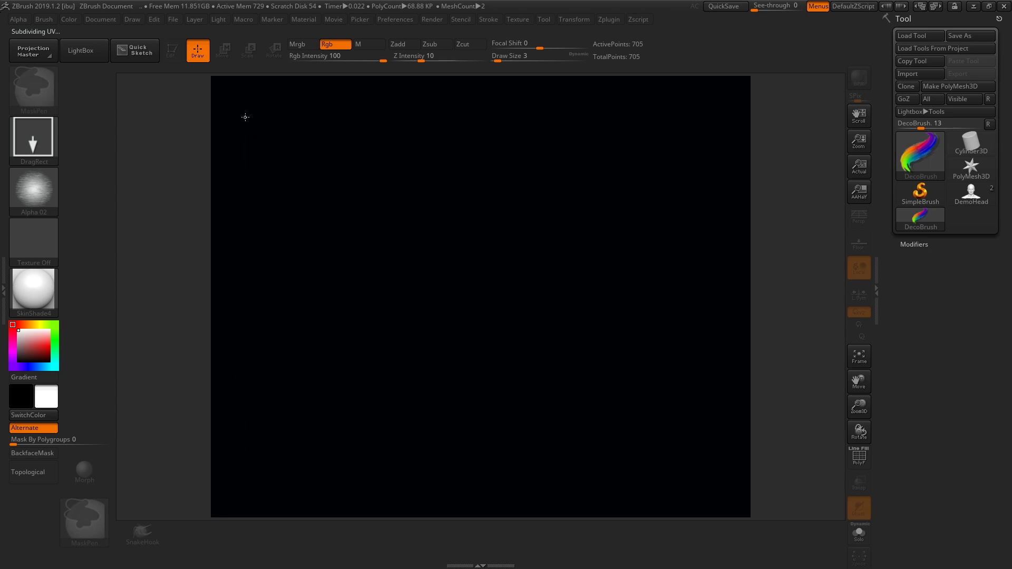
Step: Paint a first sparse set of thin vertical white strands along the canvas's left side, undoing the initial stroke
drag(227, 90, 235, 479)
key(ctrl+z)
drag(220, 116, 226, 482)
drag(232, 102, 235, 477)
mouse_move(238, 108)
mouse_down()
mouse_move(224, 498)
mouse_move(241, 492)
mouse_up()
drag(258, 129, 254, 464)
mouse_move(270, 103)
mouse_down()
mouse_move(267, 475)
mouse_move(249, 464)
mouse_up()
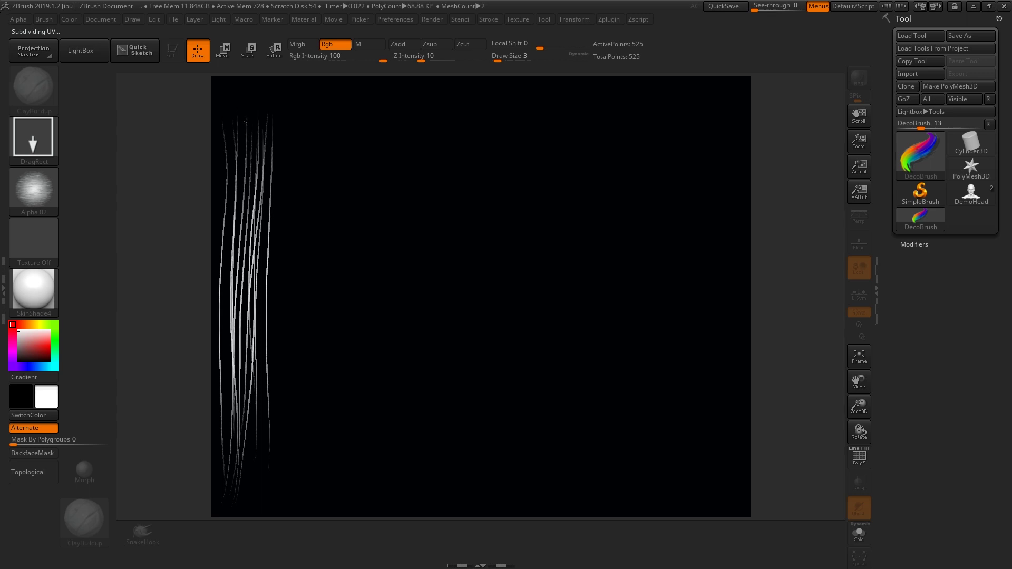
Step: Try denser strands of varied length over the sparse set of thin white strands
mouse_move(244, 121)
mouse_down()
mouse_move(239, 405)
mouse_move(238, 397)
mouse_up()
drag(228, 100, 231, 419)
mouse_move(259, 98)
mouse_down()
mouse_move(239, 437)
mouse_move(256, 332)
mouse_up()
mouse_move(277, 123)
mouse_down()
mouse_move(271, 448)
mouse_move(234, 436)
mouse_move(247, 472)
mouse_up()
drag(250, 105, 252, 505)
drag(234, 117, 245, 435)
mouse_move(232, 105)
mouse_down()
mouse_move(235, 414)
mouse_move(224, 395)
mouse_up()
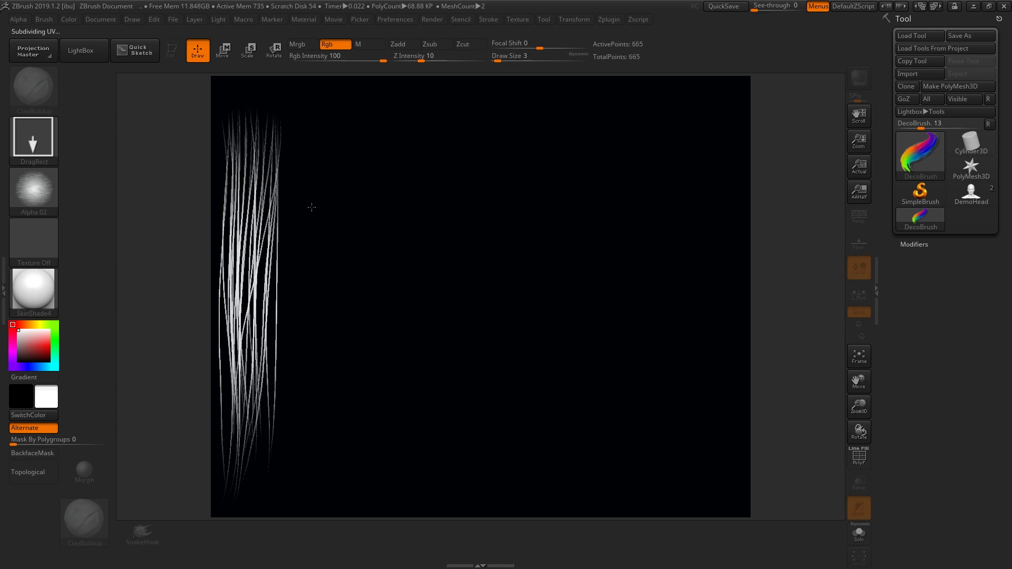
Step: Try slightly slanted long strands crossing the cluster from its upper right towards its lower left
drag(272, 112, 253, 447)
drag(258, 94, 256, 464)
drag(235, 102, 223, 483)
drag(259, 113, 228, 497)
drag(279, 103, 205, 487)
drag(276, 112, 260, 486)
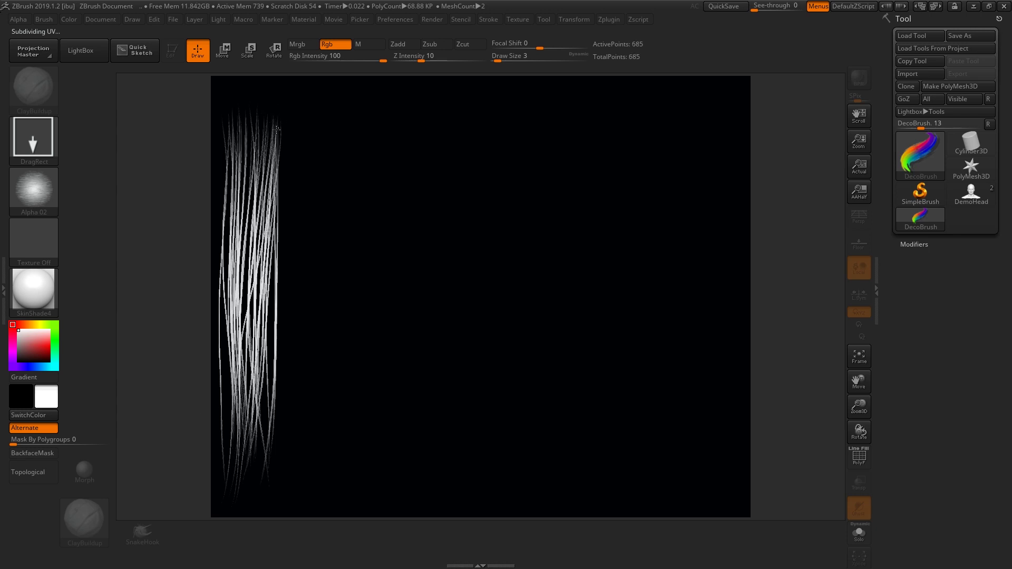
Step: Try further overlapping strands along the right half and outer edge of the cluster
drag(276, 115, 238, 469)
drag(276, 132, 253, 443)
drag(274, 134, 269, 416)
drag(264, 108, 250, 418)
drag(256, 134, 242, 468)
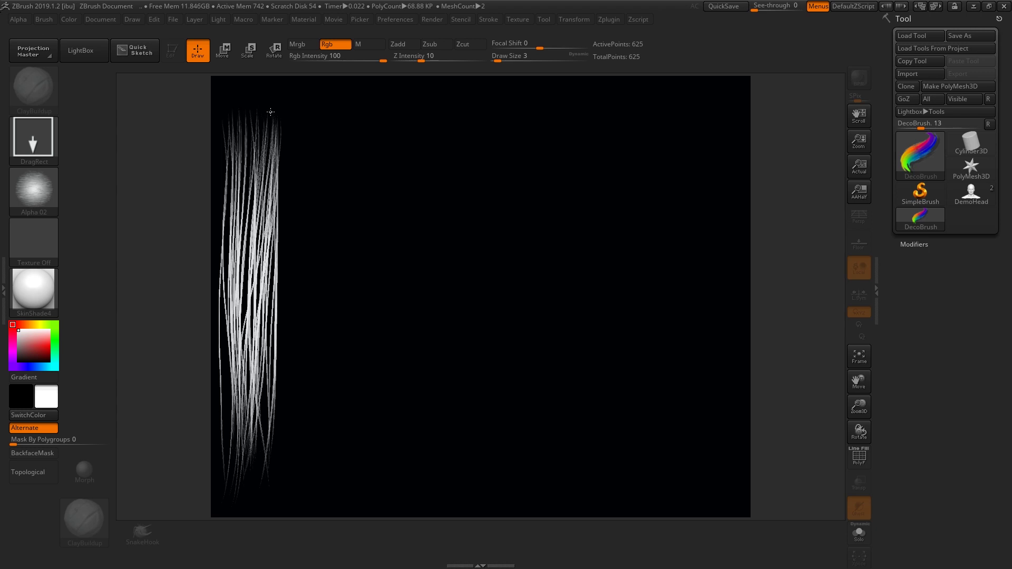
drag(263, 106, 247, 411)
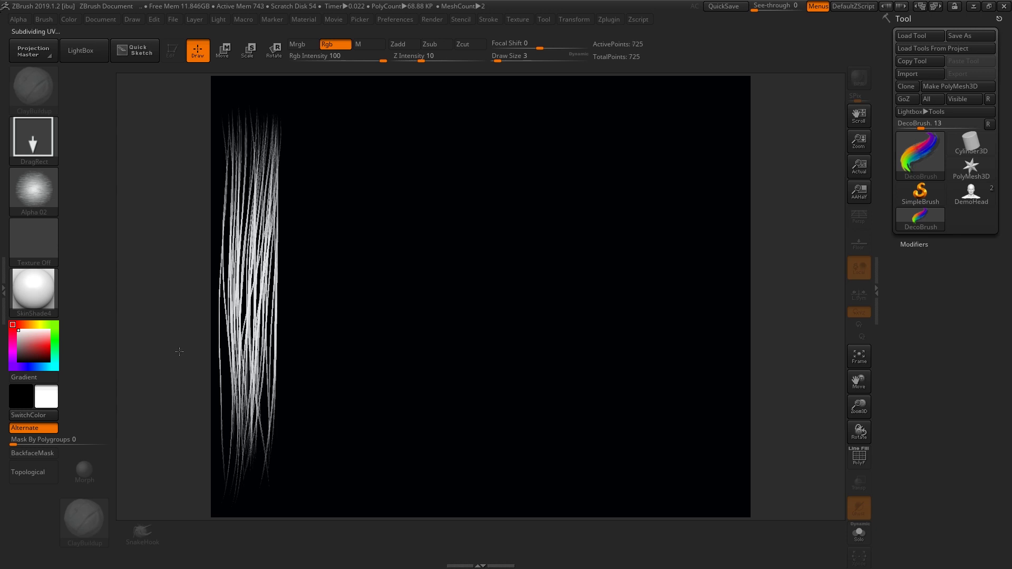
drag(267, 106, 248, 382)
mouse_move(263, 116)
mouse_down()
mouse_move(246, 132)
mouse_move(241, 202)
mouse_up()
drag(283, 127, 271, 495)
drag(280, 120, 278, 474)
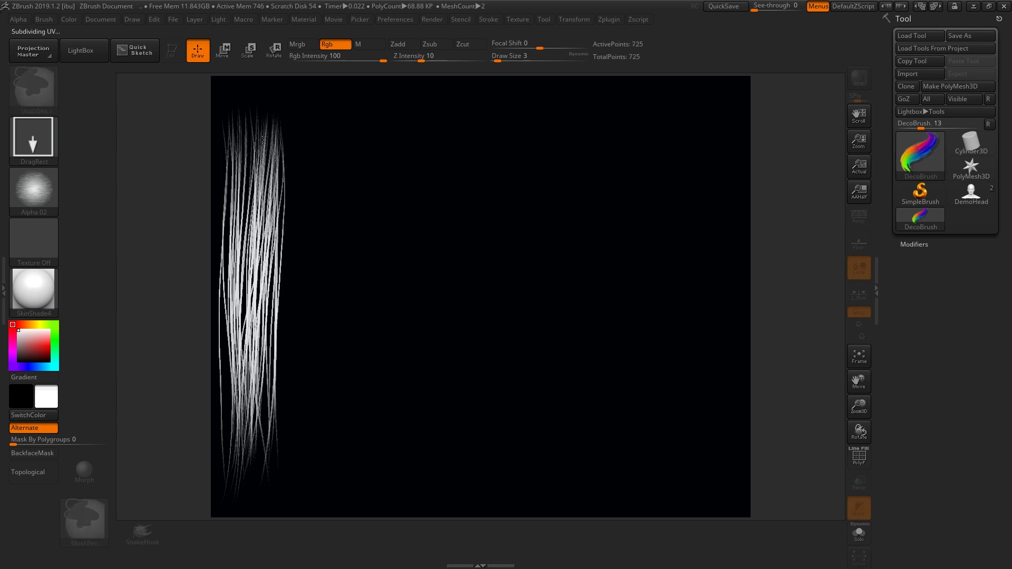
Step: Undo the added strands back to the first sparse set of thin strands
drag(280, 138, 266, 485)
key(ctrl+z)
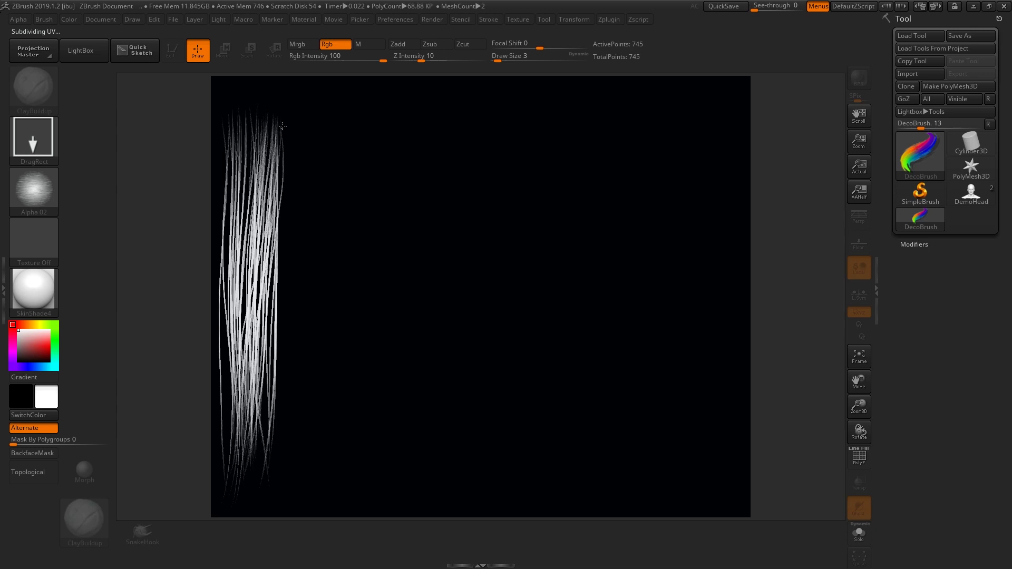
key(ctrl+z)
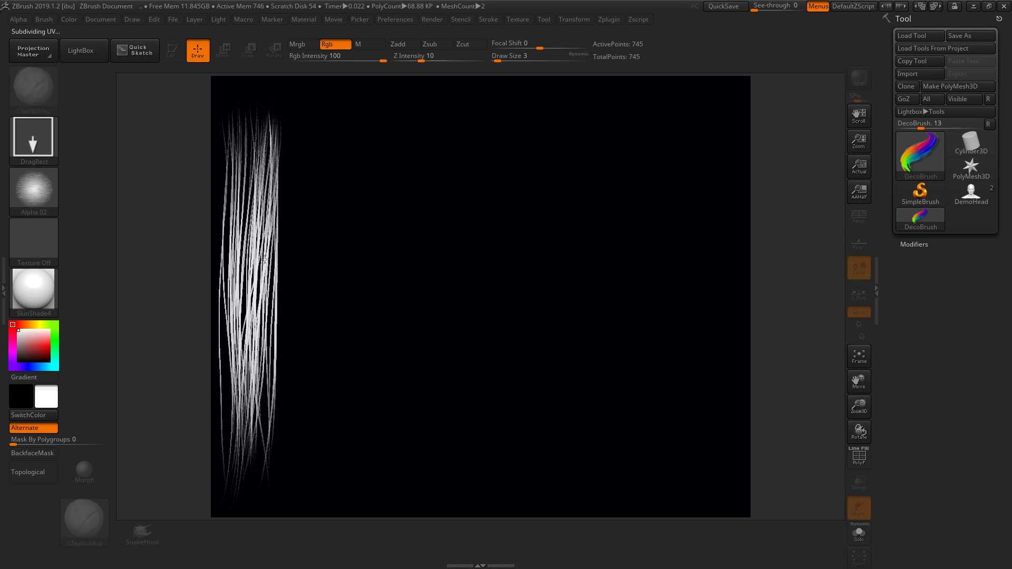
key(ctrl+z)
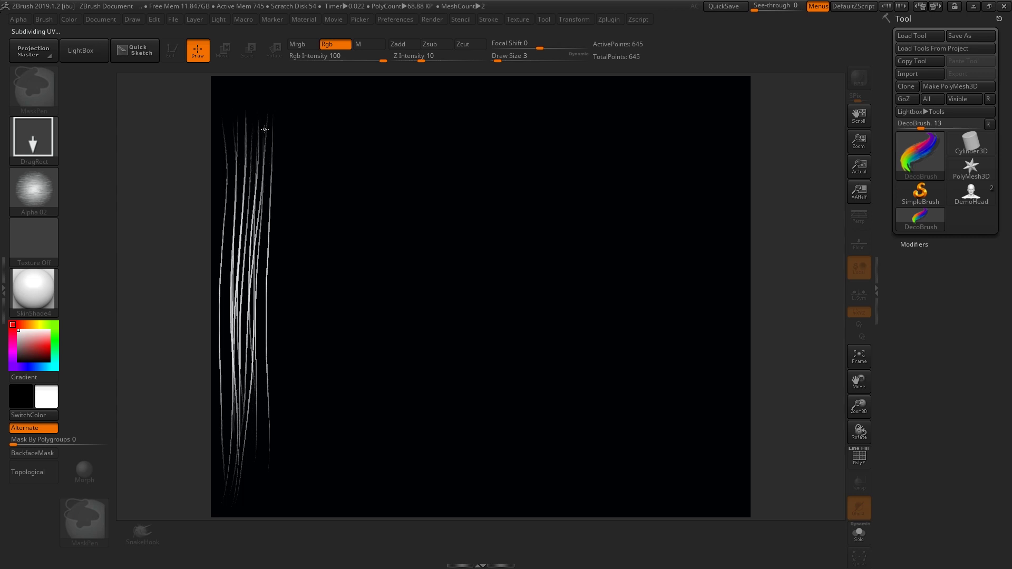
Step: Add a few long thin strands to the right half of the sparse cluster, undoing the stray strokes
drag(263, 110, 279, 144)
key(ctrl+z)
drag(267, 109, 253, 479)
drag(271, 107, 248, 503)
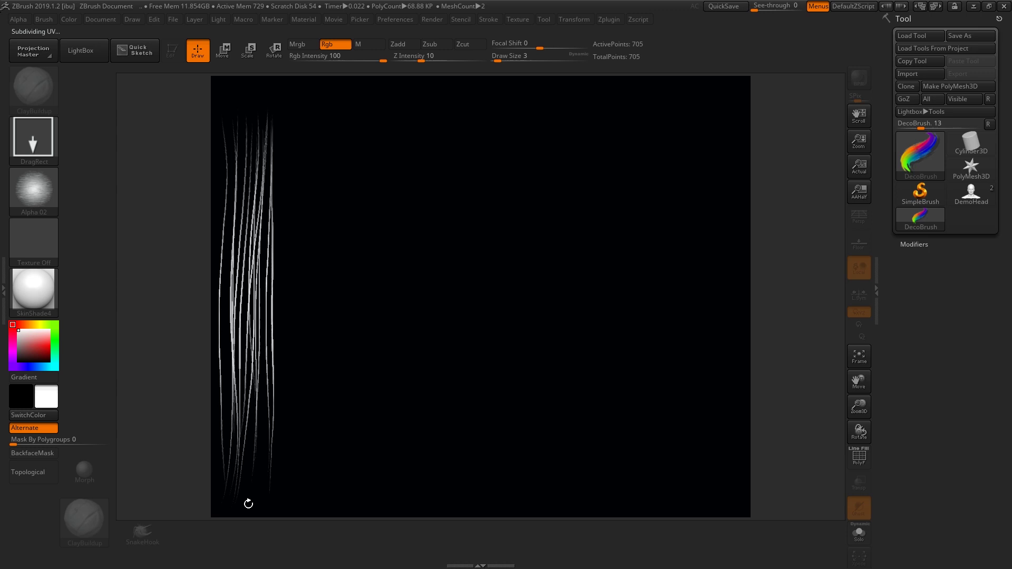
key(ctrl+z)
drag(268, 115, 261, 508)
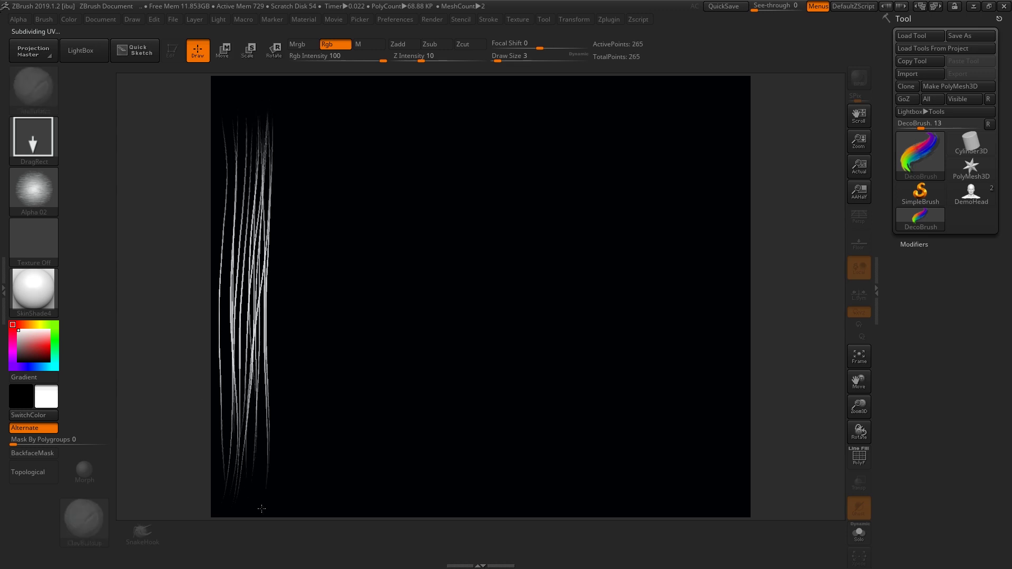
drag(257, 102, 273, 472)
drag(251, 104, 266, 495)
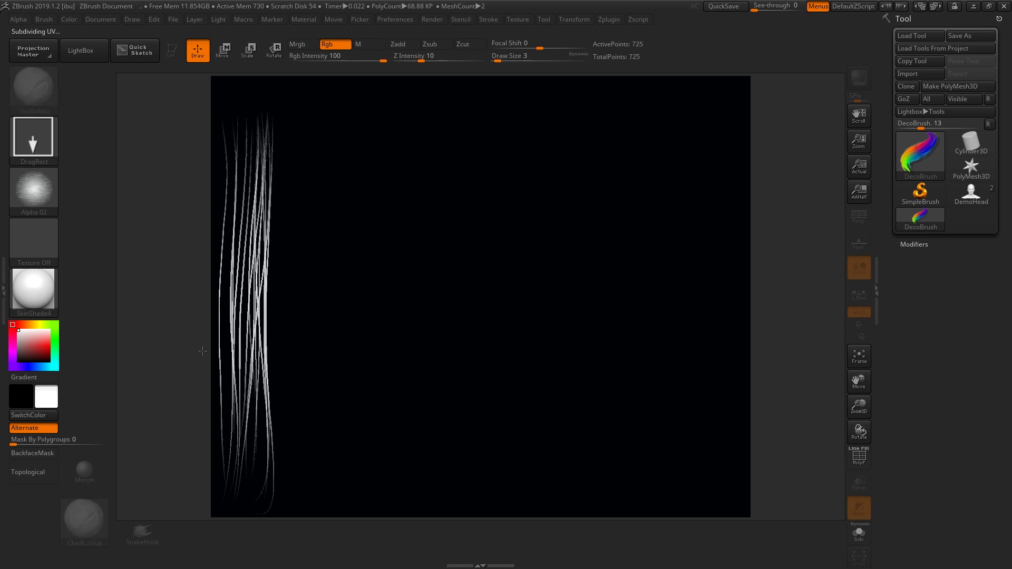
key(ctrl+z)
Step: Paint overlapping long strands across the whole width of the cluster, extending its right edge slightly
drag(262, 103, 247, 520)
drag(242, 104, 252, 504)
drag(233, 124, 236, 499)
drag(229, 109, 248, 500)
drag(236, 147, 247, 482)
mouse_move(252, 116)
mouse_down()
mouse_move(255, 447)
mouse_move(275, 448)
mouse_up()
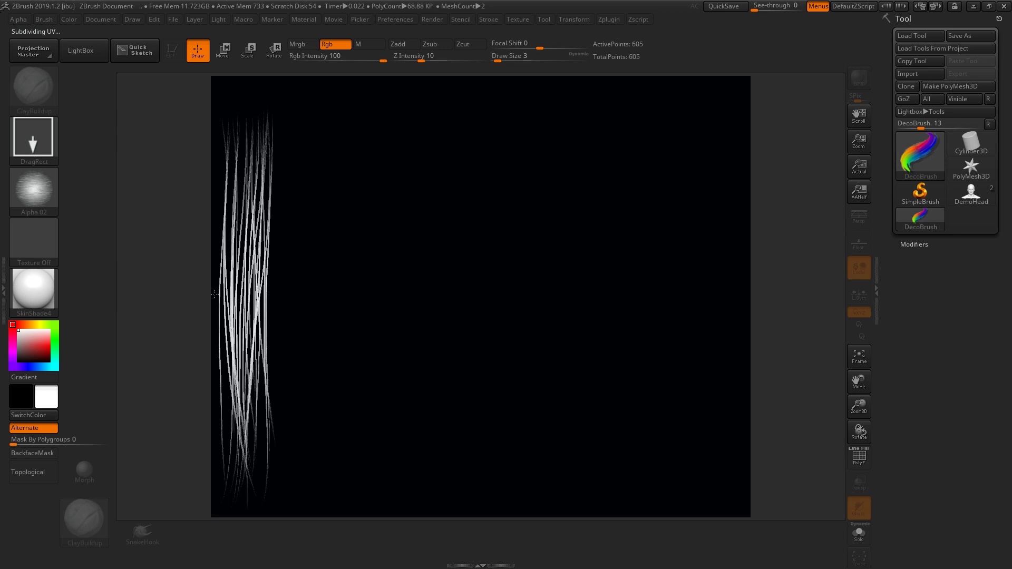
mouse_move(273, 110)
mouse_down()
mouse_move(257, 354)
mouse_move(275, 441)
mouse_up()
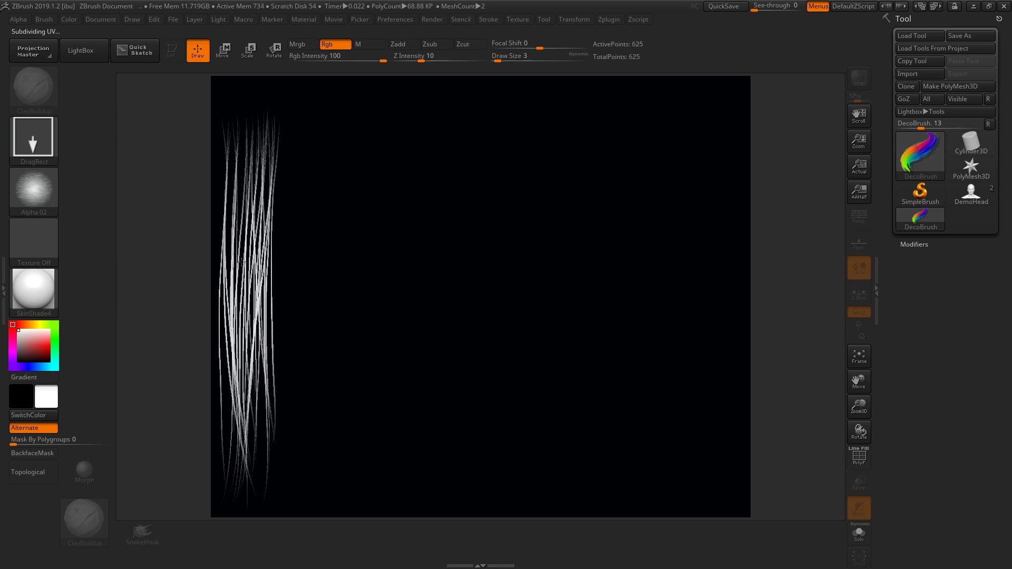
drag(277, 115, 249, 466)
mouse_move(267, 107)
mouse_down()
mouse_move(250, 479)
mouse_move(268, 408)
mouse_move(261, 493)
mouse_up()
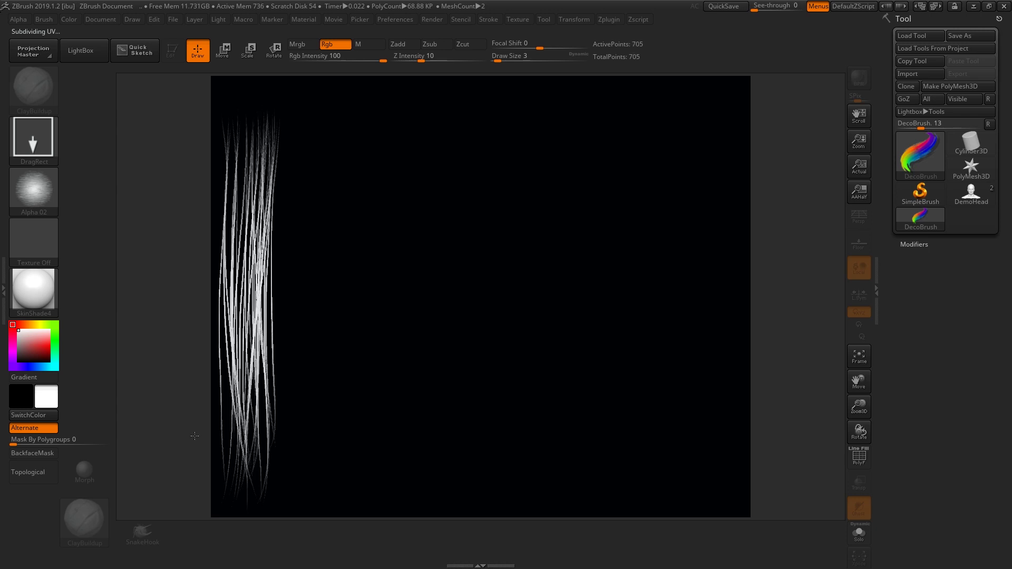
Step: Thicken the cluster with crossing vertical strands of varied length, undoing the one that strays too far right
drag(235, 128, 254, 463)
mouse_move(243, 106)
mouse_down()
mouse_move(244, 453)
mouse_move(288, 465)
mouse_up()
key(ctrl+z)
mouse_move(257, 110)
mouse_down()
mouse_move(265, 439)
mouse_move(240, 306)
mouse_move(240, 401)
mouse_move(258, 426)
mouse_up()
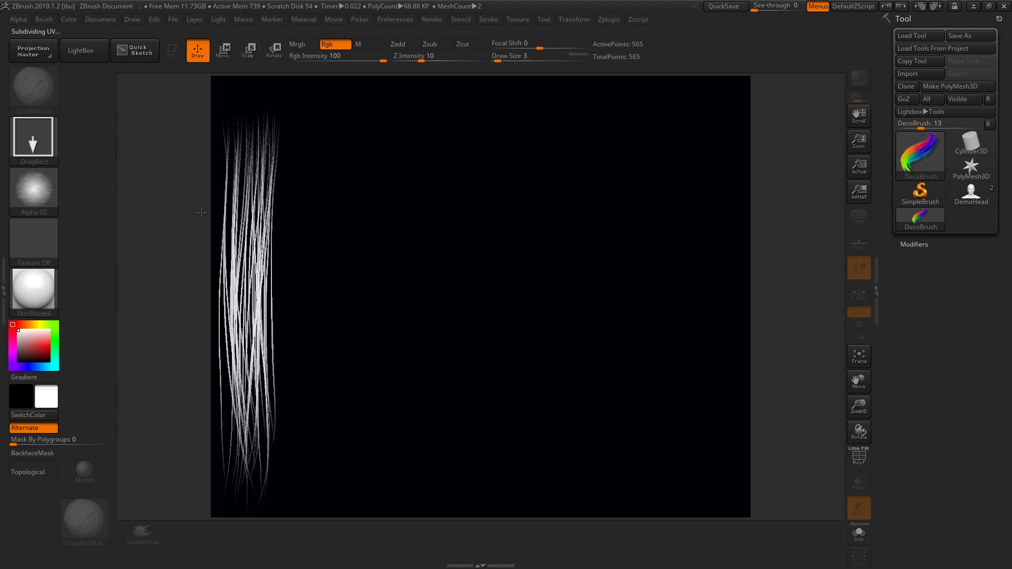
drag(233, 123, 229, 432)
mouse_move(233, 105)
mouse_down()
mouse_move(253, 432)
mouse_move(247, 227)
mouse_move(278, 465)
mouse_move(243, 480)
mouse_move(225, 160)
mouse_move(212, 433)
mouse_up()
mouse_move(232, 117)
mouse_down()
mouse_move(236, 362)
mouse_move(239, 266)
mouse_move(247, 395)
mouse_up()
drag(254, 108, 247, 357)
drag(267, 101, 273, 443)
drag(283, 113, 268, 468)
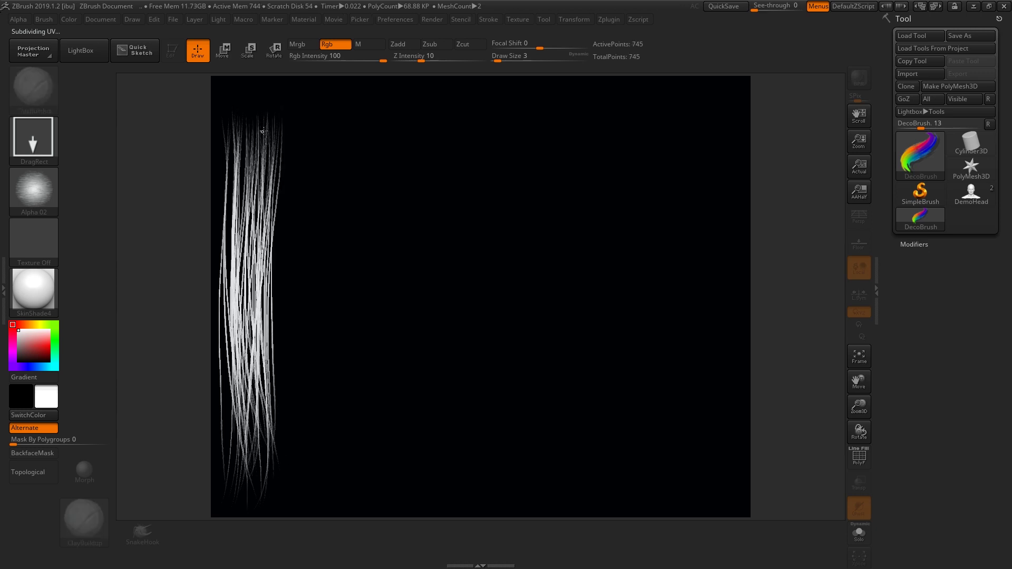
Step: Fill the remaining gaps in the middle of the cluster with more full-length strands, undoing one stroke
drag(275, 111, 262, 488)
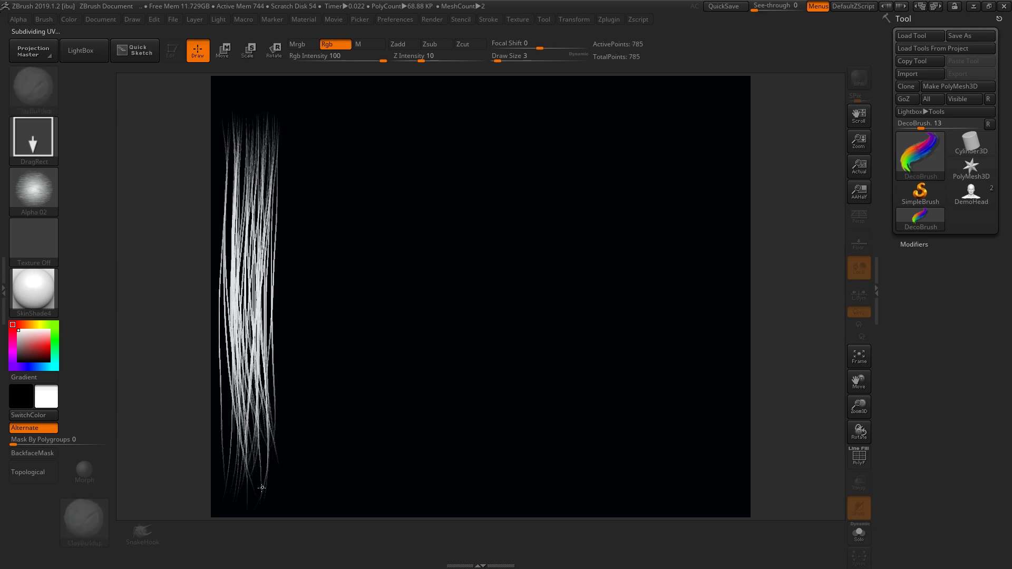
drag(261, 102, 263, 542)
drag(238, 103, 244, 474)
drag(248, 99, 248, 475)
drag(240, 99, 228, 445)
drag(238, 100, 249, 469)
key(ctrl+z)
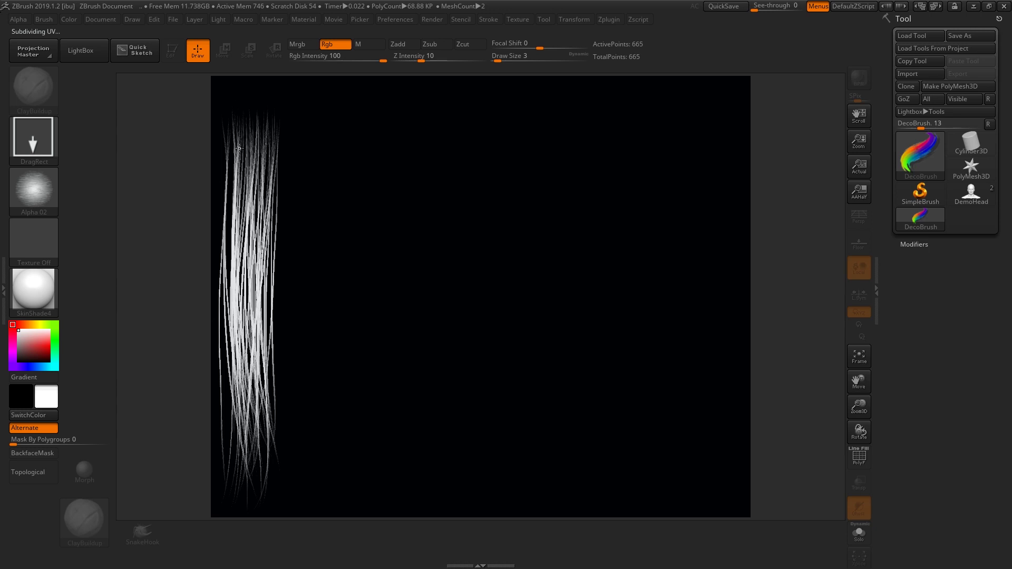
drag(257, 109, 250, 464)
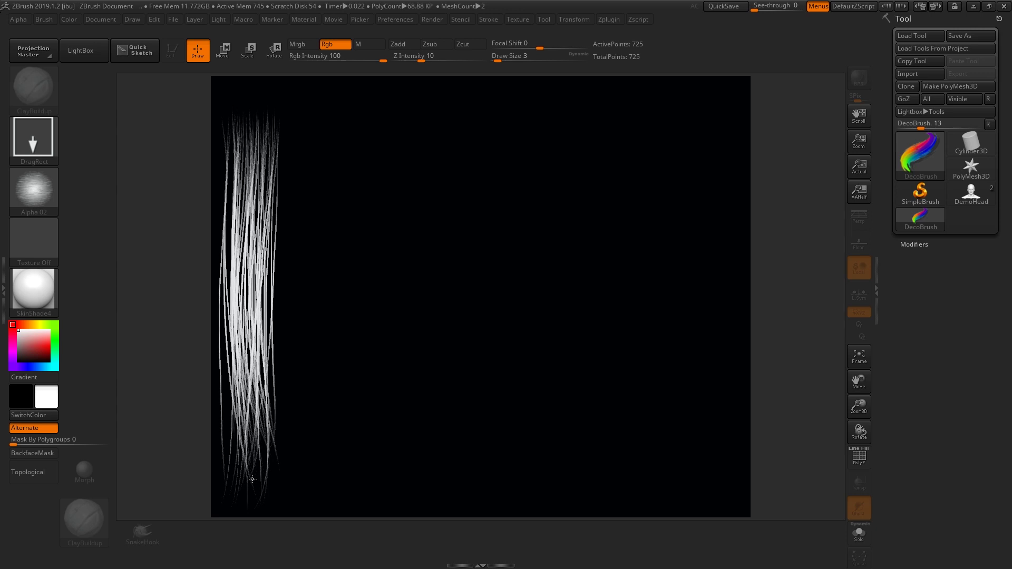
Step: Add curved outer strands along the right edge of the cluster, undoing and repainting the first one
mouse_move(285, 129)
mouse_down()
mouse_move(279, 369)
mouse_move(247, 479)
mouse_up()
key(ctrl+z)
drag(282, 118, 261, 406)
drag(282, 108, 228, 461)
drag(287, 123, 237, 491)
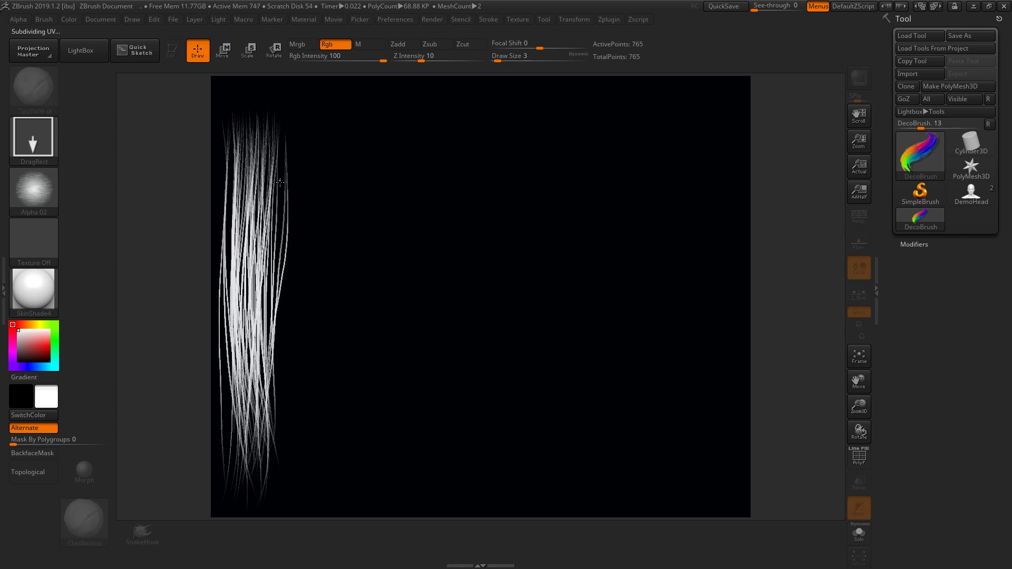
Step: Densify both edges and the centre of the cluster with final thin strands, undoing the unwanted strokes
drag(234, 111, 225, 372)
key(ctrl+z)
drag(228, 110, 217, 420)
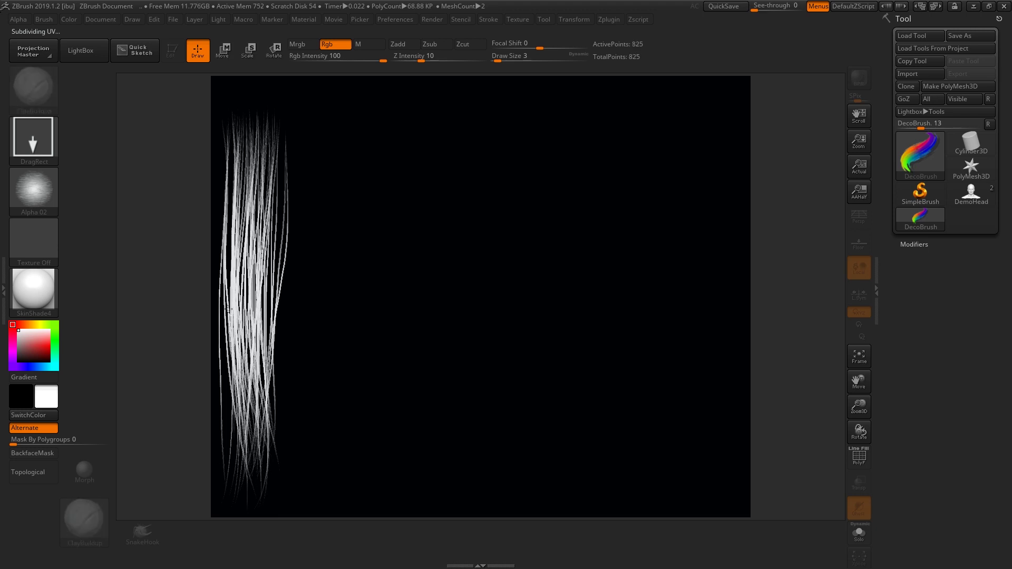
drag(282, 111, 267, 385)
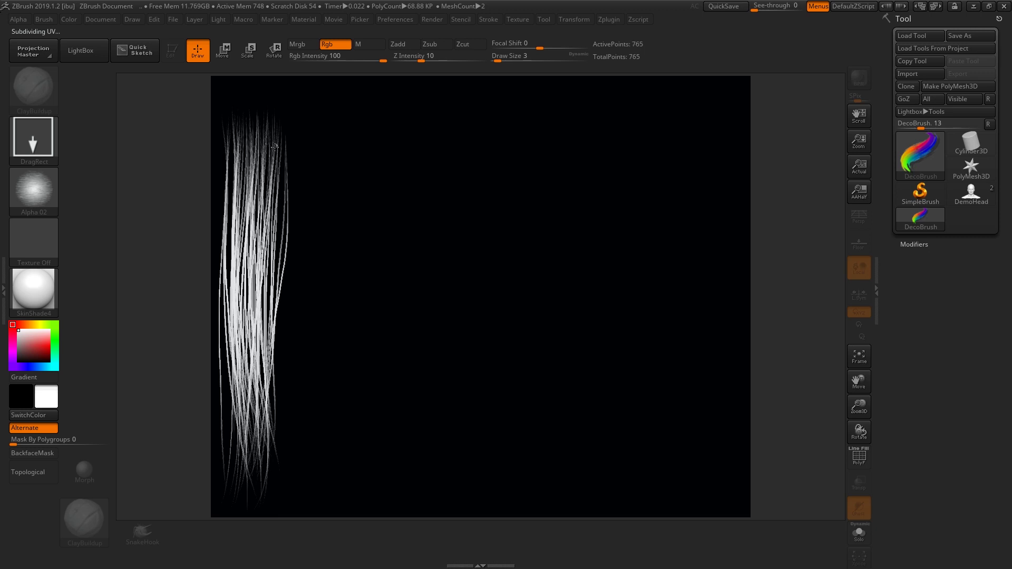
drag(283, 109, 262, 497)
drag(240, 108, 240, 448)
key(ctrl+z)
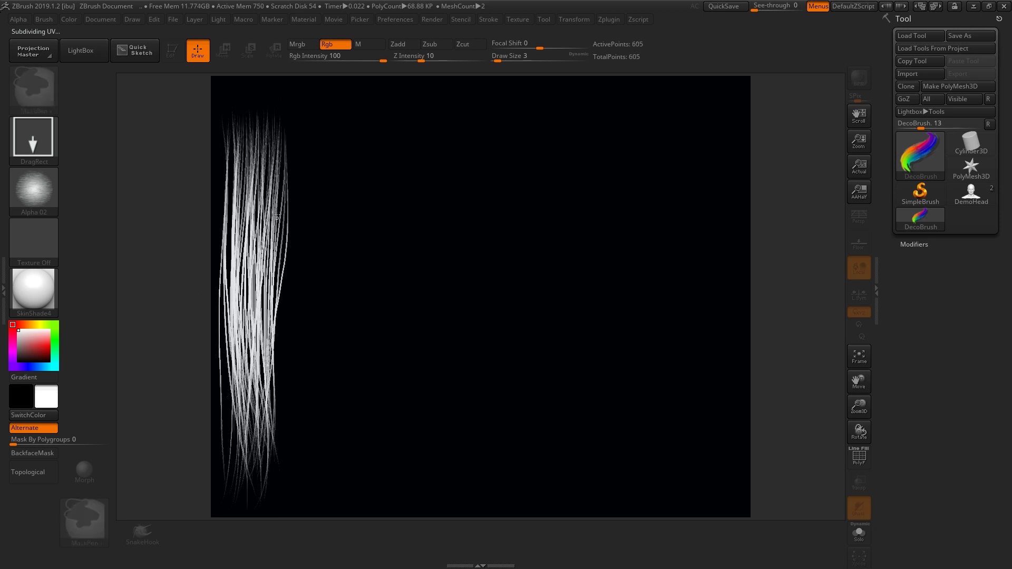
drag(255, 112, 227, 493)
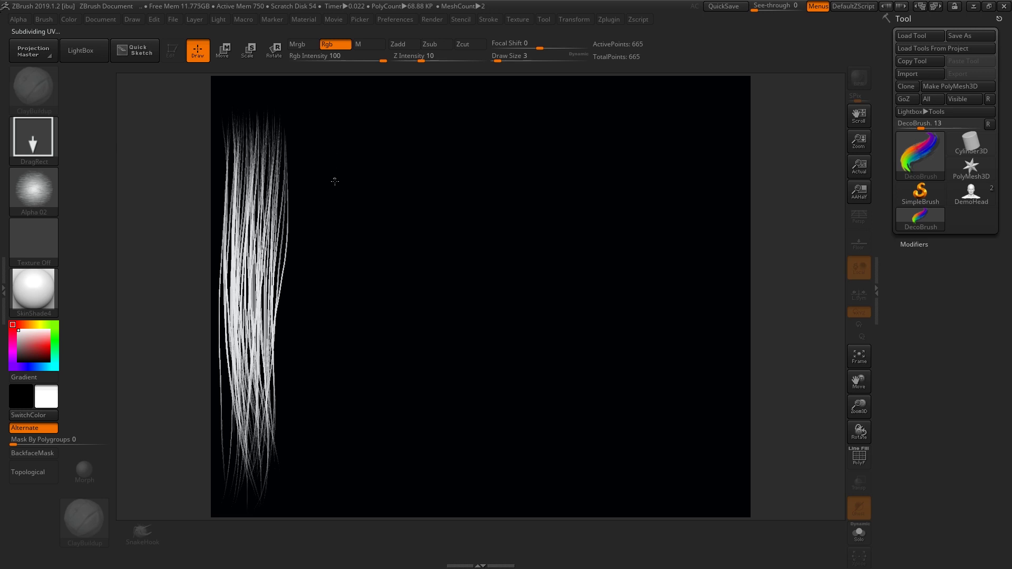
Step: Start a second strand cluster to the right of the first with long crossing vertical strands, undoing the unwanted strokes
drag(315, 120, 329, 487)
drag(327, 139, 328, 482)
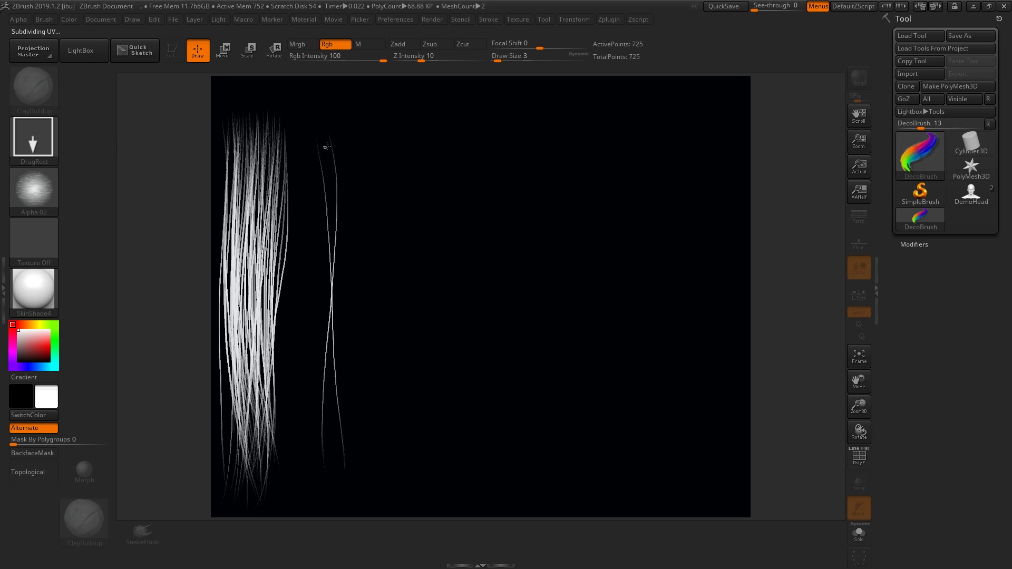
mouse_move(319, 108)
mouse_down()
mouse_move(340, 494)
mouse_move(342, 463)
mouse_up()
mouse_move(341, 128)
mouse_down()
mouse_move(339, 479)
mouse_move(353, 280)
mouse_move(344, 498)
mouse_move(329, 496)
mouse_up()
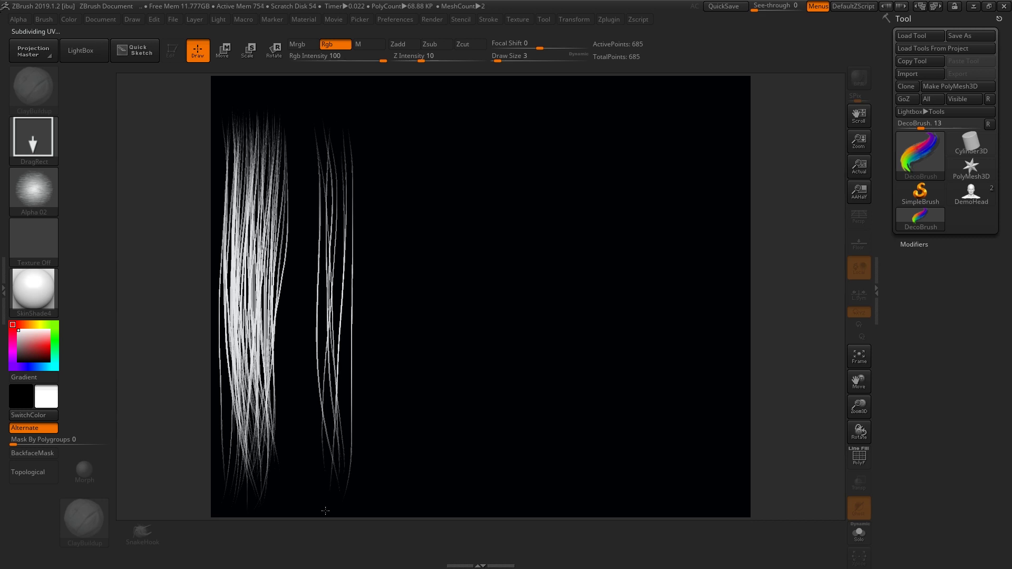
key(ctrl+z)
drag(332, 493, 317, 139)
key(ctrl+z)
Step: Widen the second cluster with full-length strands that cross its middle and form its right edge
drag(353, 124, 342, 490)
mouse_move(346, 110)
mouse_down()
mouse_move(355, 195)
mouse_move(345, 481)
mouse_move(327, 370)
mouse_move(325, 469)
mouse_up()
drag(321, 122, 359, 489)
drag(351, 130, 357, 508)
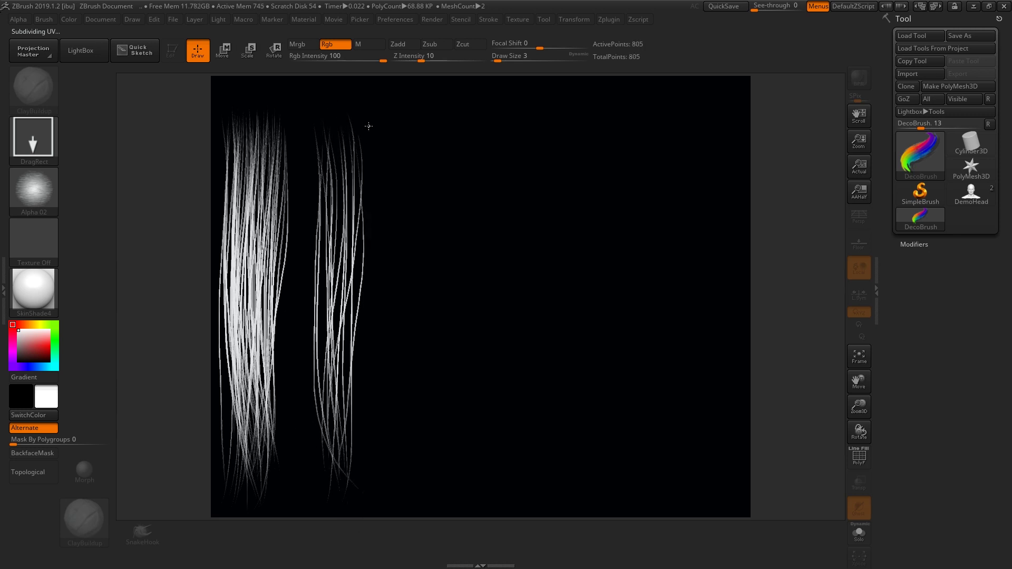
Step: Fill the interior of the second cluster with thin strands of varied length, undoing the one that strays left
drag(358, 171, 340, 466)
drag(334, 92, 336, 392)
drag(335, 120, 325, 430)
drag(330, 128, 359, 477)
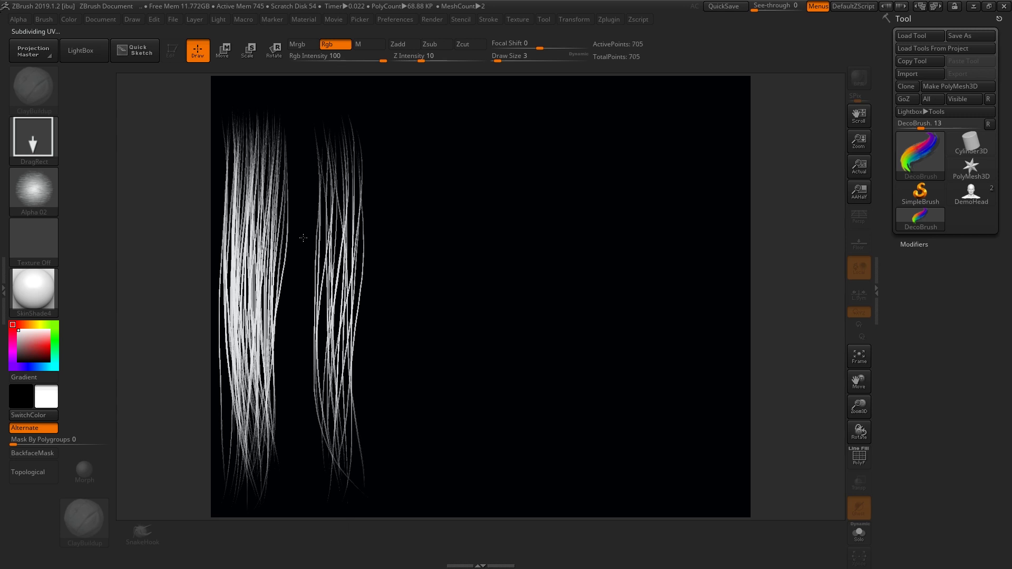
mouse_move(342, 138)
mouse_down()
mouse_move(337, 335)
mouse_move(347, 395)
mouse_up()
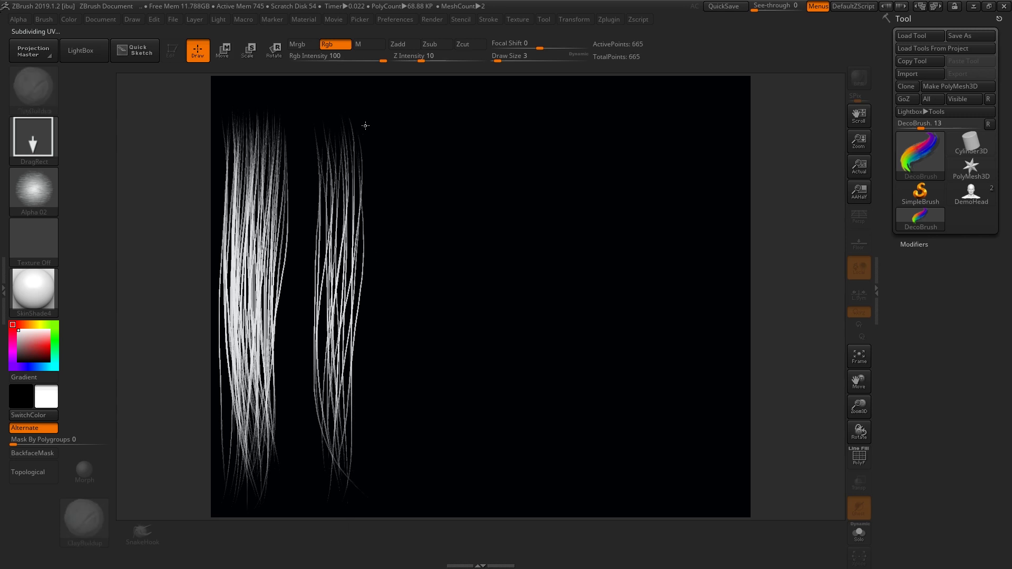
drag(334, 117, 280, 475)
key(ctrl+z)
drag(331, 119, 338, 506)
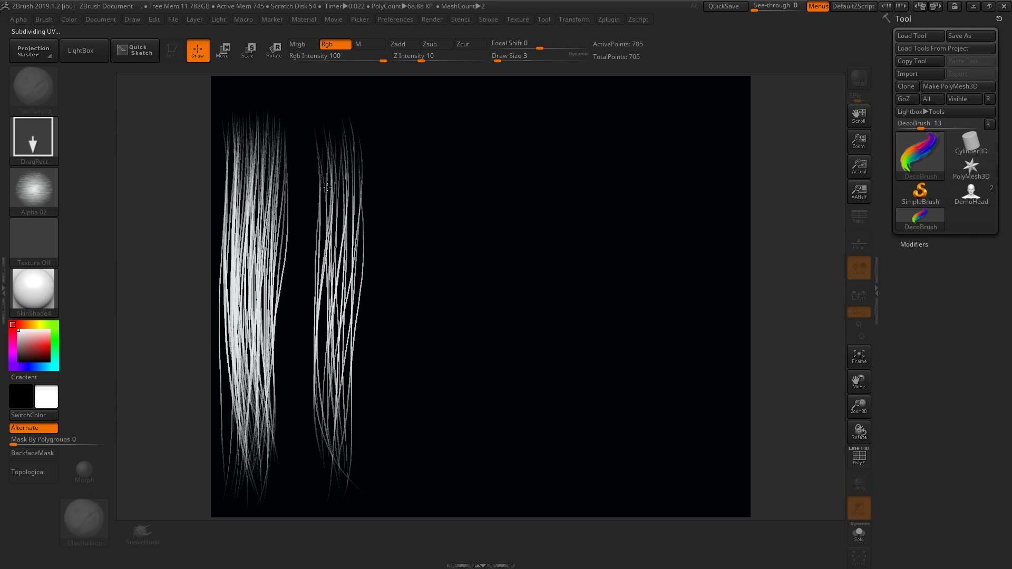
Step: Add curved outer strands along the left and right edges of the second cluster, undoing the rejected strokes
drag(367, 118, 311, 469)
key(ctrl+z)
drag(352, 119, 330, 474)
key(ctrl+z)
drag(372, 118, 335, 493)
drag(367, 104, 362, 505)
key(ctrl+z)
drag(318, 125, 350, 501)
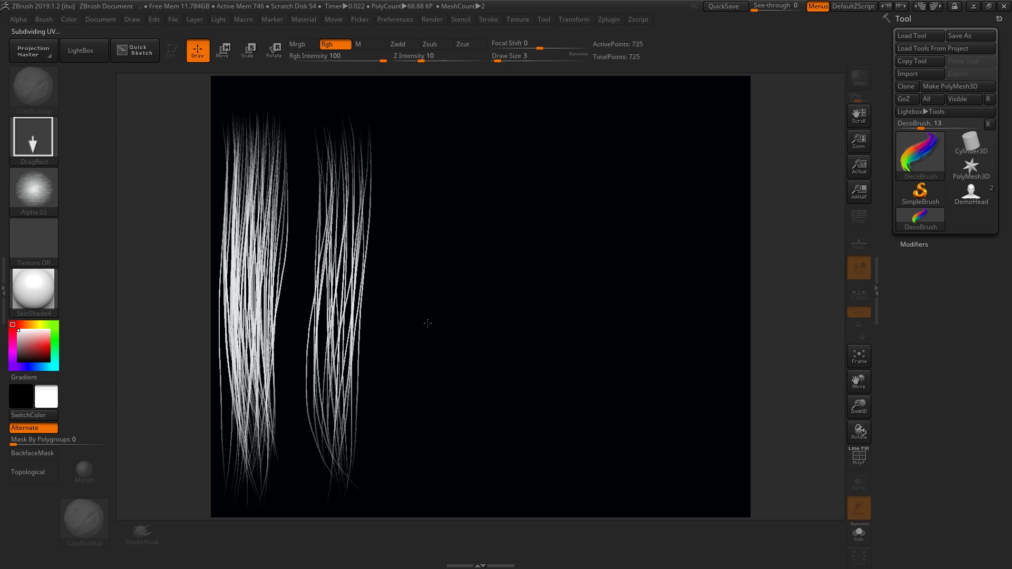
Step: Start a third cluster beside the second with a few long curved strands, undoing the first two attempts
mouse_move(410, 94)
mouse_down()
mouse_move(427, 204)
mouse_move(425, 469)
mouse_up()
key(ctrl+z)
drag(413, 122, 428, 446)
key(ctrl+z)
drag(413, 117, 436, 463)
drag(428, 95, 416, 491)
drag(430, 105, 419, 483)
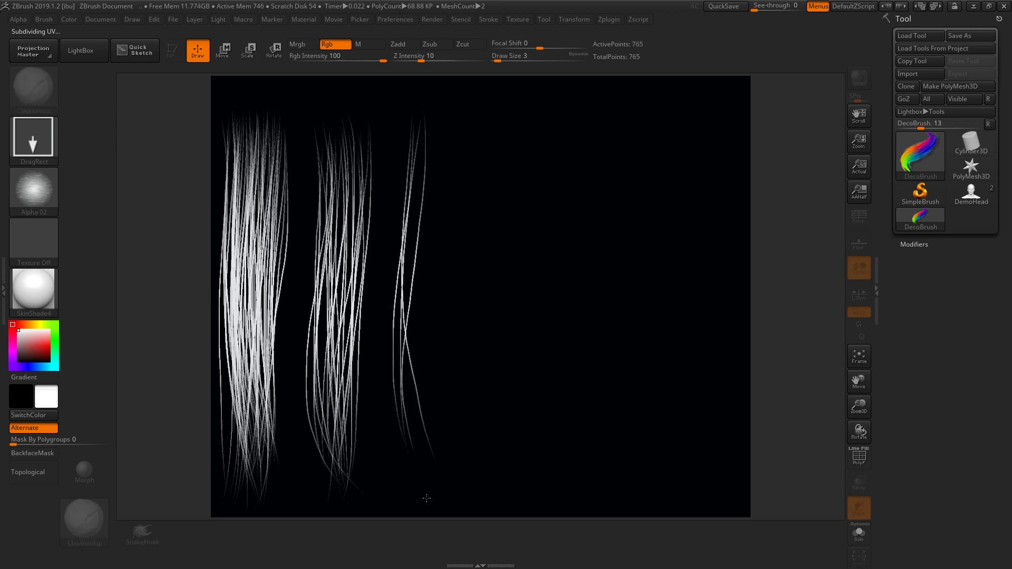
Step: Widen the third cluster to the right with strands slanting down toward its lower middle
mouse_move(432, 124)
mouse_down()
mouse_move(402, 396)
mouse_move(412, 466)
mouse_move(408, 248)
mouse_move(407, 460)
mouse_up()
mouse_move(430, 105)
mouse_down()
mouse_move(416, 493)
mouse_move(425, 210)
mouse_move(420, 482)
mouse_up()
drag(444, 127, 428, 157)
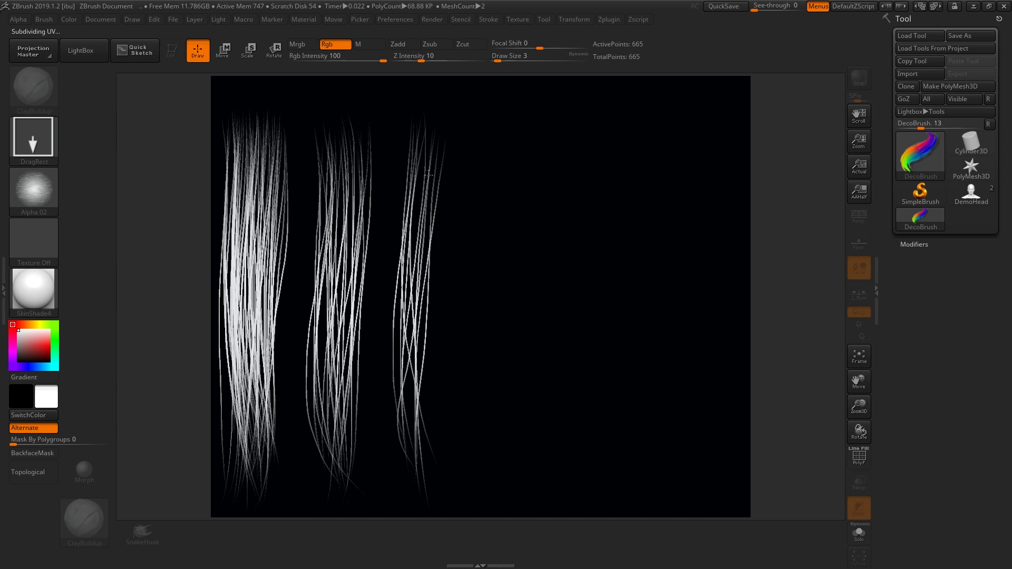
drag(446, 113, 437, 416)
drag(447, 119, 427, 421)
drag(452, 119, 425, 443)
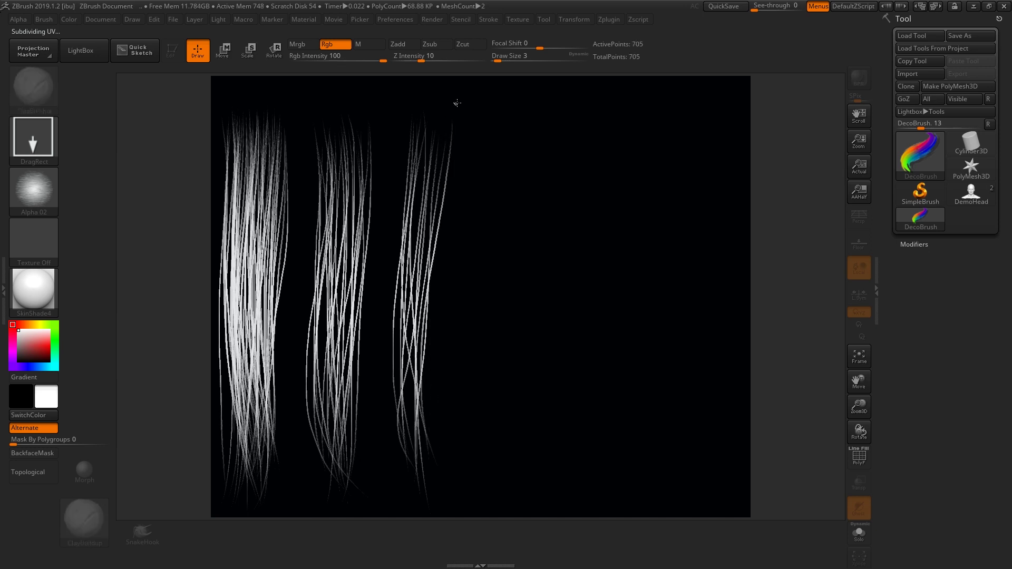
drag(447, 118, 435, 458)
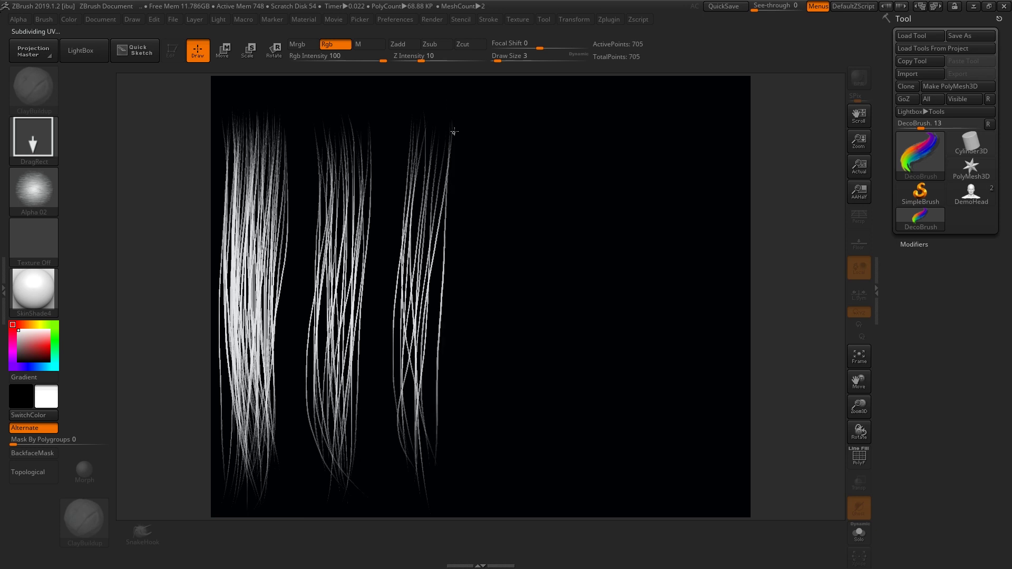
Step: Fill the middle of the third cluster with slanted strands running from its upper right to its lower left
drag(447, 104, 396, 231)
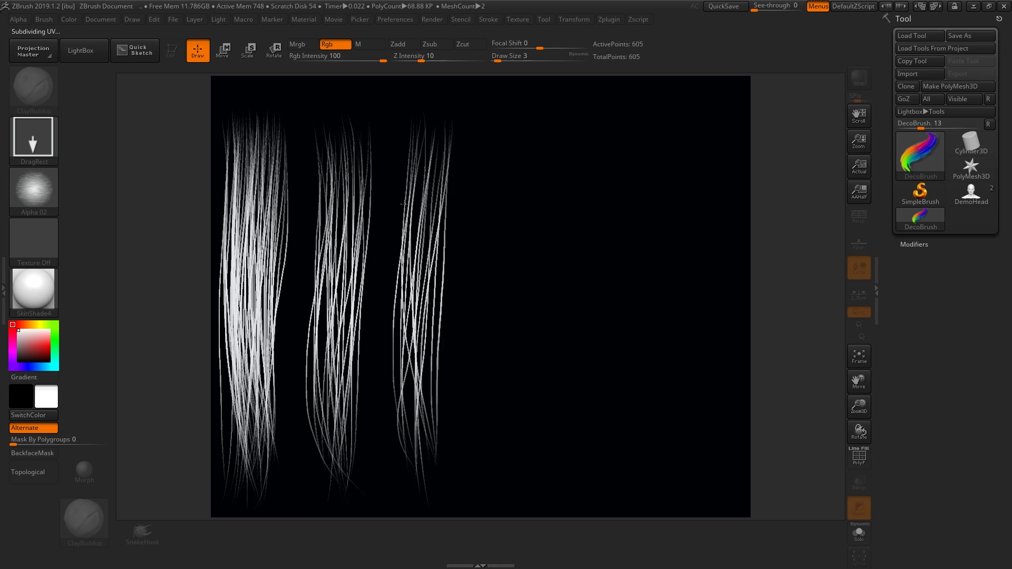
drag(429, 112, 403, 443)
drag(448, 116, 405, 409)
drag(423, 112, 412, 478)
drag(428, 113, 404, 425)
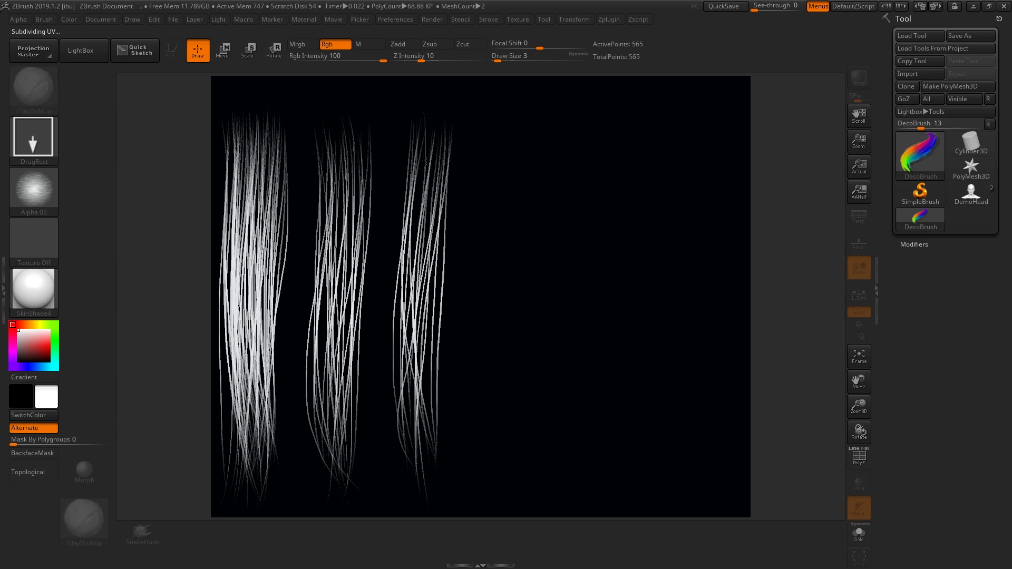
mouse_move(422, 113)
mouse_down()
mouse_move(415, 430)
mouse_move(422, 316)
mouse_move(407, 440)
mouse_up()
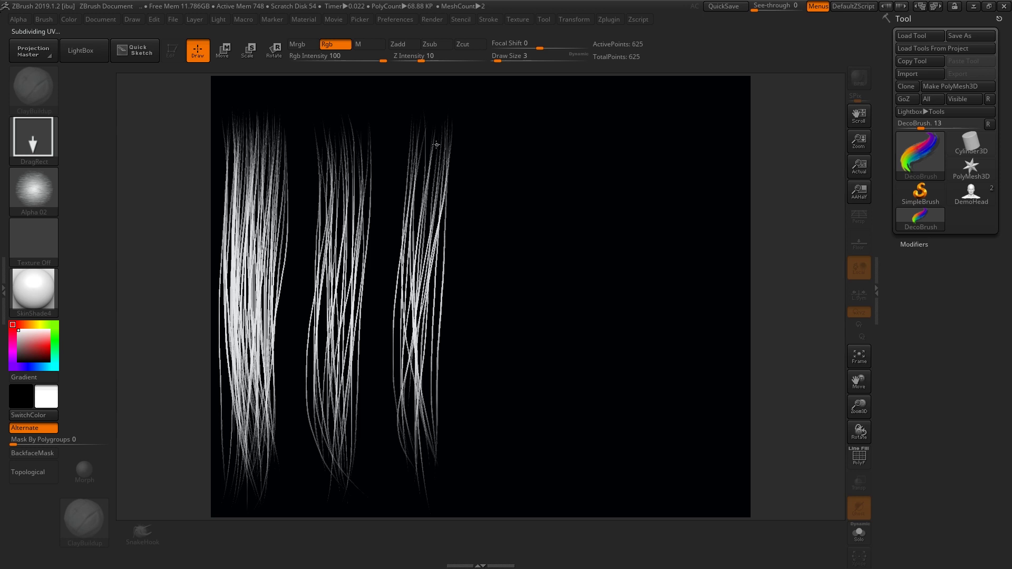
Step: Thicken the left side of the third cluster and extend one strand below its lower end
drag(421, 126, 408, 451)
drag(411, 113, 405, 469)
drag(401, 125, 401, 393)
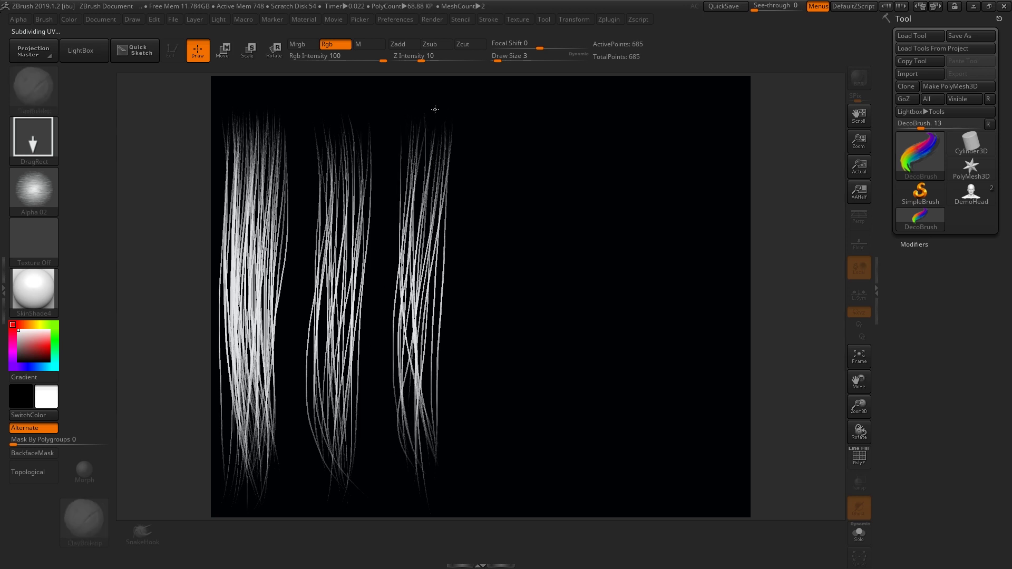
drag(435, 109, 406, 495)
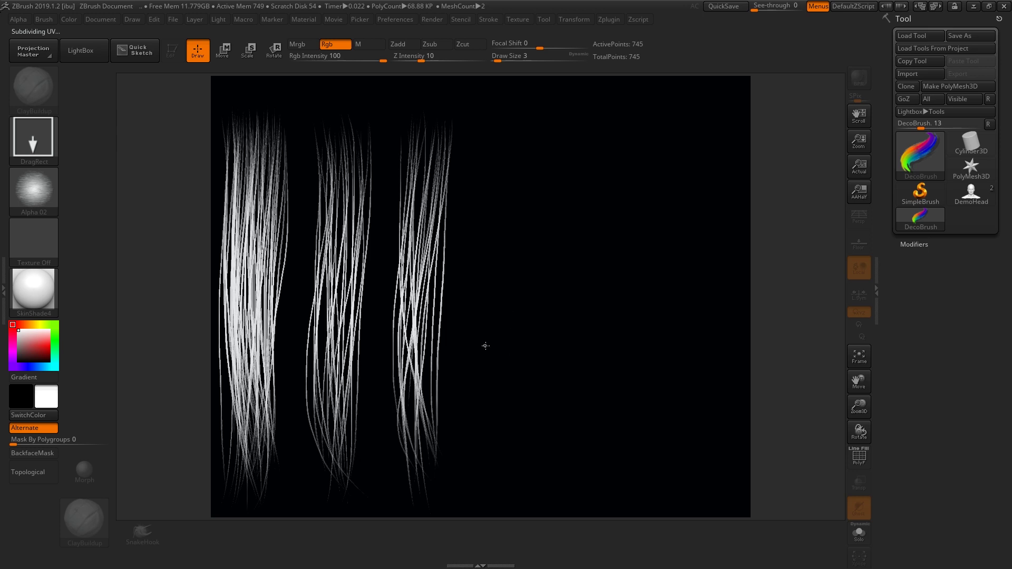
Step: Start a fourth cluster beside the third with long curved and crossing strands, undoing the unwanted ones
mouse_move(499, 106)
mouse_down()
mouse_move(510, 187)
mouse_move(494, 488)
mouse_move(486, 488)
mouse_up()
mouse_move(500, 119)
mouse_down()
mouse_move(495, 501)
mouse_move(496, 482)
mouse_up()
drag(493, 119, 491, 480)
drag(490, 140, 497, 482)
mouse_move(508, 118)
mouse_down()
mouse_move(479, 493)
mouse_move(513, 360)
mouse_move(508, 469)
mouse_up()
drag(502, 120, 490, 468)
mouse_move(493, 124)
mouse_down()
mouse_move(491, 463)
mouse_move(479, 440)
mouse_up()
key(ctrl+z)
mouse_move(507, 129)
mouse_down()
mouse_move(495, 459)
mouse_move(485, 470)
mouse_up()
key(ctrl+z)
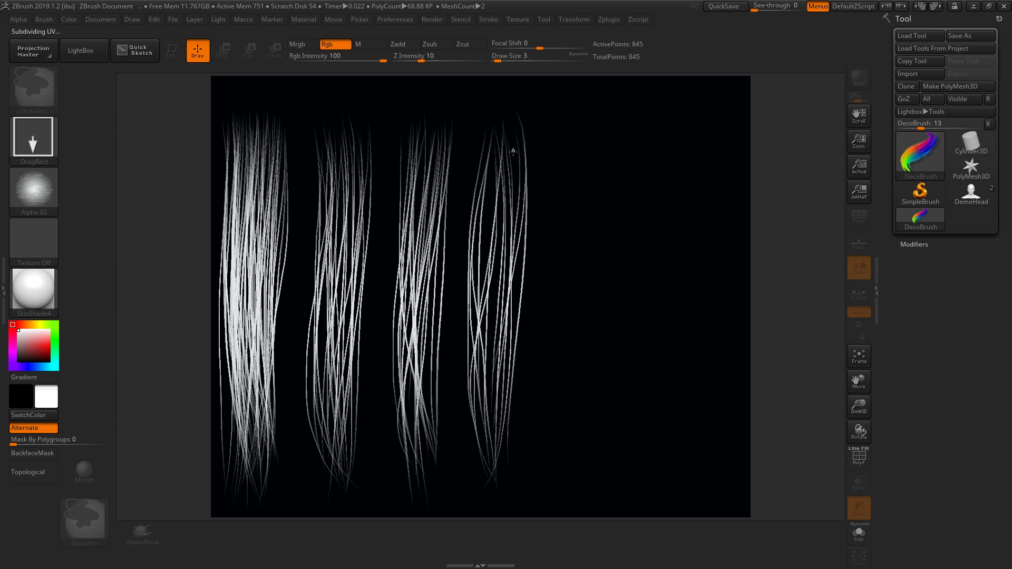
Step: Undo the recent strokes in the fourth cluster and repaint a long strand running down through its middle
key(ctrl+z)
key(ctrl+z)
key(ctrl+z)
key(ctrl+z)
key(ctrl+z)
key(ctrl+z)
key(ctrl+z)
key(ctrl+z)
mouse_move(488, 131)
mouse_down()
mouse_move(514, 472)
mouse_move(493, 425)
mouse_move(509, 464)
mouse_up()
mouse_move(483, 136)
mouse_down()
mouse_move(463, 497)
mouse_move(500, 393)
mouse_move(519, 448)
mouse_up()
key(ctrl+z)
Step: Fill out the fourth cluster with more strands along both edges and across its centre
mouse_move(517, 132)
mouse_down()
mouse_move(495, 478)
mouse_move(523, 408)
mouse_up()
drag(493, 159, 502, 448)
drag(494, 211, 493, 481)
mouse_move(481, 136)
mouse_down()
mouse_move(469, 163)
mouse_move(478, 462)
mouse_up()
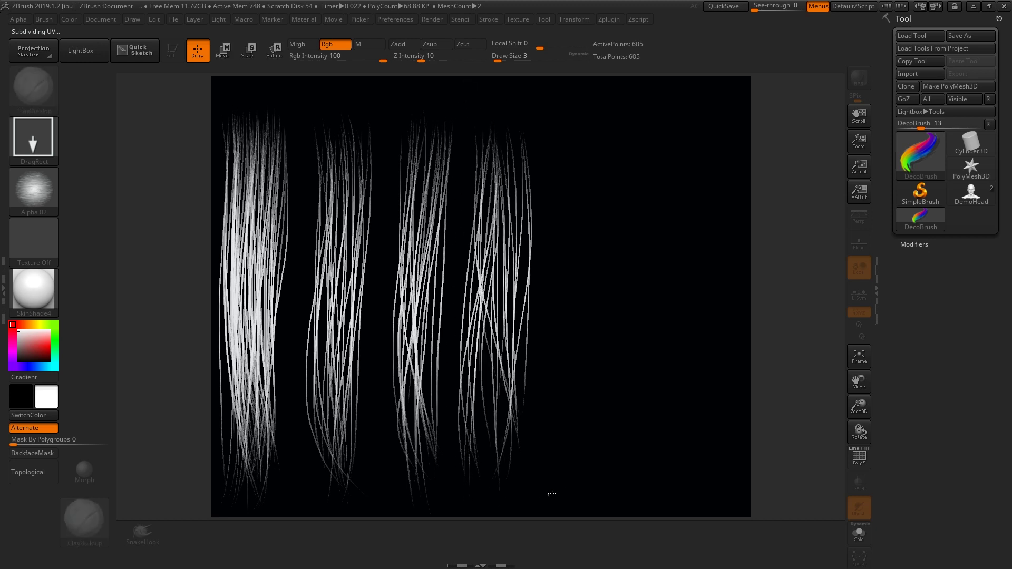
drag(503, 114, 479, 359)
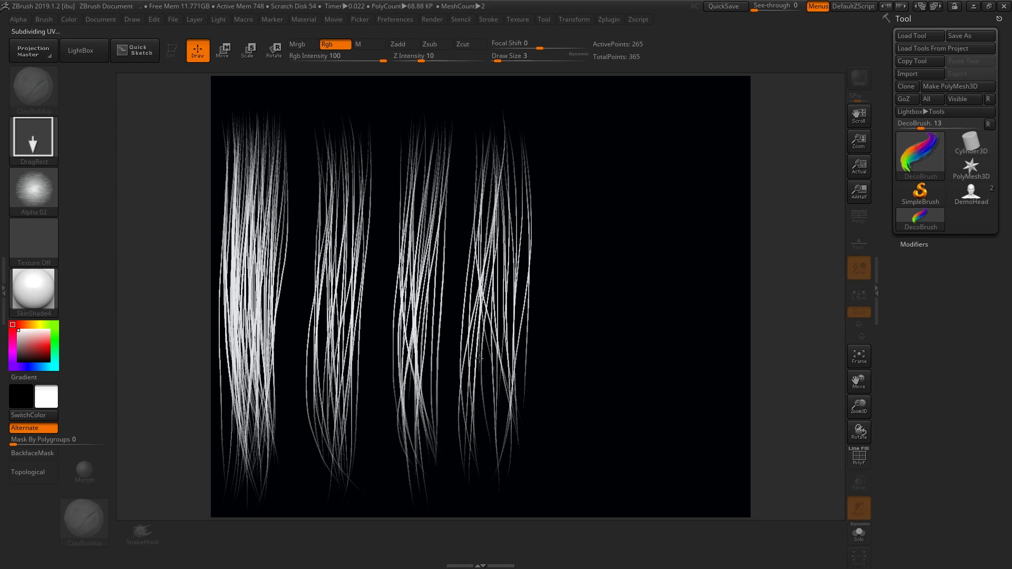
mouse_move(510, 117)
mouse_down()
mouse_move(511, 180)
mouse_move(471, 452)
mouse_move(515, 265)
mouse_move(491, 490)
mouse_up()
mouse_move(526, 98)
mouse_down()
mouse_move(531, 174)
mouse_move(507, 498)
mouse_up()
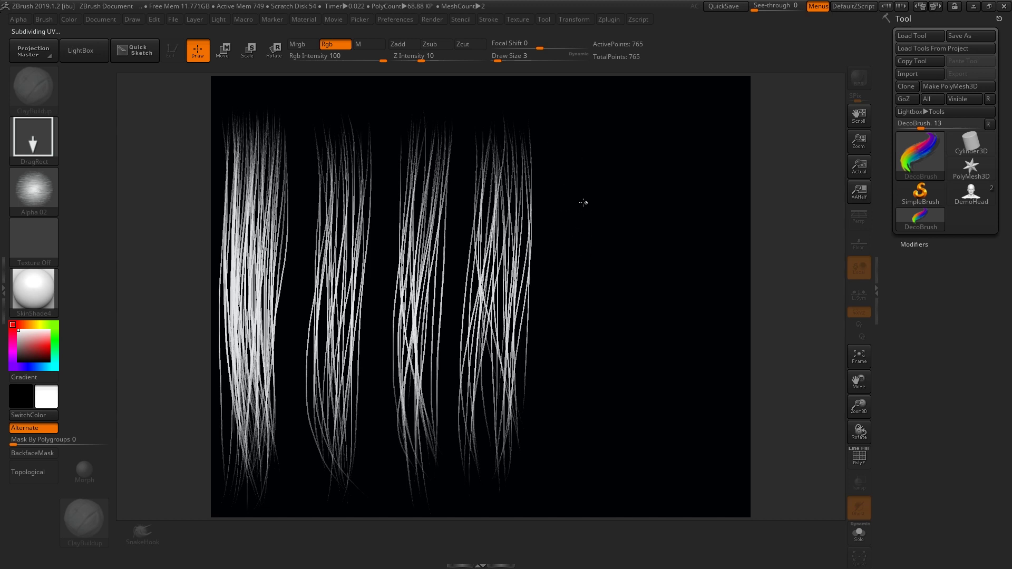
Step: Paint a sparse, narrow group of long strands to the right of the fourth cluster, undoing the rejected strokes
drag(558, 110, 554, 497)
key(ctrl+z)
drag(553, 131, 560, 463)
drag(565, 104, 569, 497)
mouse_move(579, 130)
mouse_down()
mouse_move(560, 334)
mouse_move(562, 495)
mouse_up()
drag(553, 153, 537, 485)
key(ctrl+z)
drag(552, 140, 552, 511)
key(ctrl+z)
drag(549, 114, 580, 509)
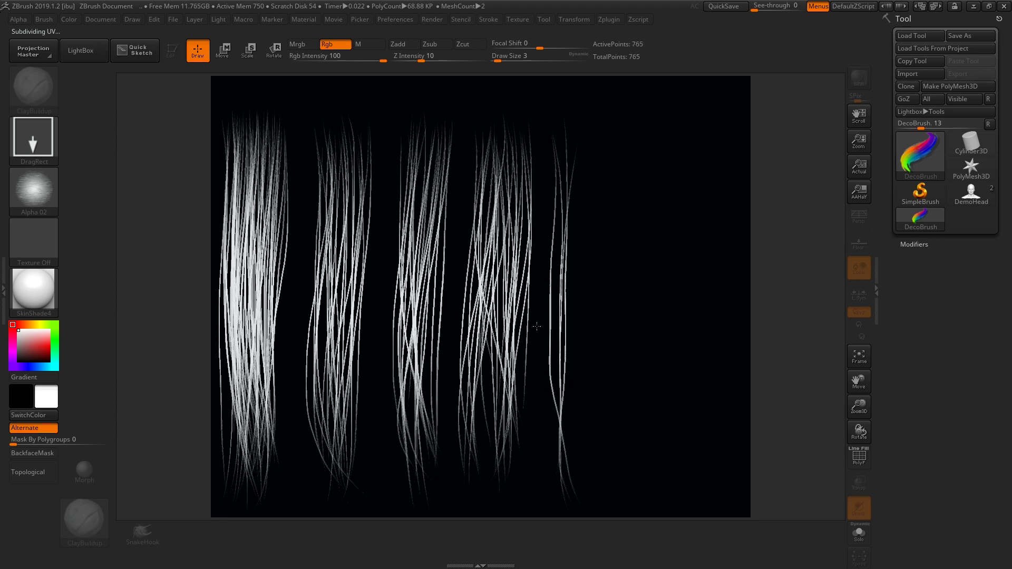
mouse_move(576, 117)
mouse_down()
mouse_move(576, 495)
mouse_move(579, 246)
mouse_move(598, 519)
mouse_up()
key(ctrl+z)
drag(592, 115, 598, 506)
key(ctrl+z)
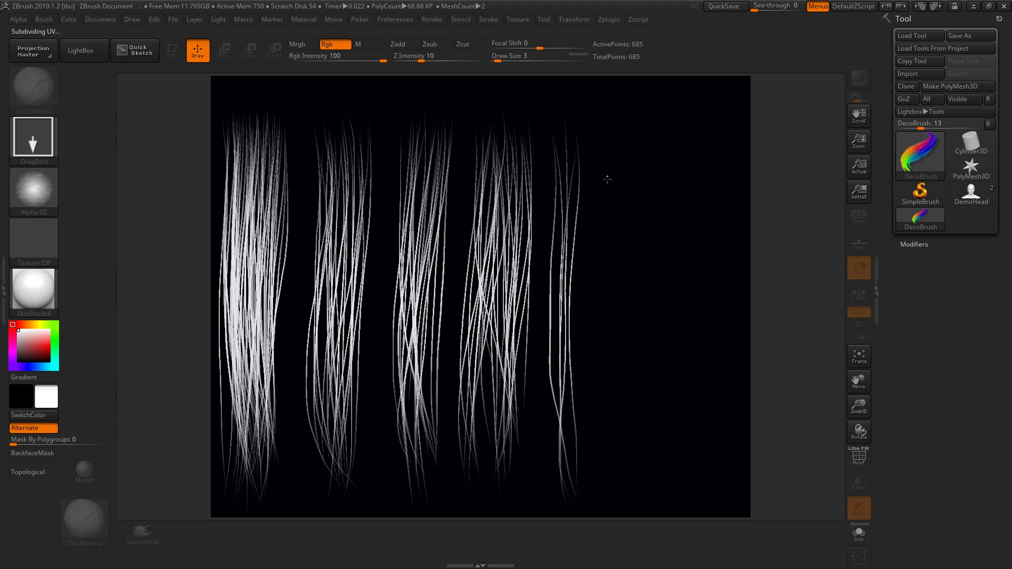
key(ctrl+z)
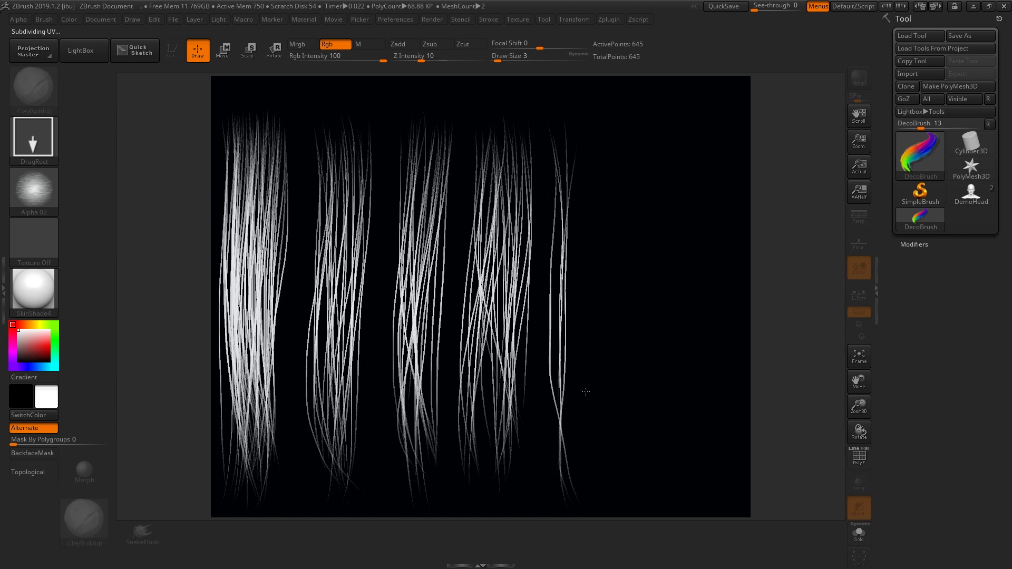
Step: Start a short tapered clump in the canvas's lower right with strands converging downward, undoing the first stroke
drag(591, 384, 619, 507)
key(ctrl+z)
drag(612, 294, 610, 512)
mouse_move(602, 312)
mouse_down()
mouse_move(611, 498)
mouse_move(625, 304)
mouse_up()
drag(625, 346, 618, 498)
drag(611, 318, 609, 507)
drag(607, 324, 600, 495)
drag(600, 342, 613, 510)
Step: Fan out the short tapered clump with outer strands on both sides that converge at its lower end
drag(634, 352, 631, 503)
mouse_move(648, 329)
mouse_down()
mouse_move(617, 500)
mouse_move(619, 479)
mouse_up()
drag(590, 369, 613, 503)
drag(586, 342, 606, 490)
drag(609, 317, 601, 485)
mouse_move(599, 371)
mouse_down()
mouse_move(619, 513)
mouse_move(620, 404)
mouse_up()
Step: Reduce the Draw Size to 2 and start a second short clump of finer strands beside the tapered one
key(bracketleft)
mouse_move(670, 349)
mouse_down()
mouse_move(665, 495)
mouse_move(679, 474)
mouse_move(686, 485)
mouse_up()
drag(684, 360, 689, 477)
drag(684, 363, 679, 491)
drag(675, 364, 670, 484)
drag(668, 376, 663, 498)
Step: Thicken the fine short clump with closely spaced vertical strands across its width
drag(671, 397, 669, 486)
drag(677, 355, 680, 479)
drag(684, 360, 691, 493)
drag(689, 378, 683, 493)
drag(697, 359, 690, 486)
drag(669, 429, 670, 479)
drag(665, 352, 663, 494)
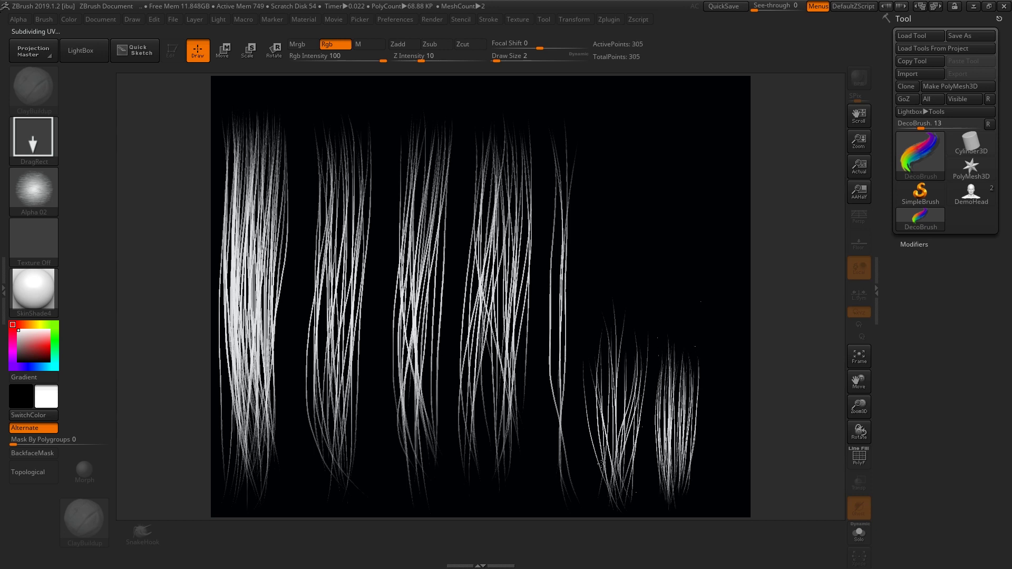
Step: Densify both edges of the fine short clump with additional strands, undoing one unwanted stroke
drag(665, 356, 667, 420)
mouse_move(681, 364)
mouse_down()
mouse_move(678, 489)
mouse_move(692, 468)
mouse_up()
key(ctrl+z)
mouse_move(695, 355)
mouse_down()
mouse_move(692, 480)
mouse_move(679, 485)
mouse_move(689, 495)
mouse_up()
drag(698, 372, 677, 496)
drag(671, 360, 672, 506)
drag(662, 350, 670, 502)
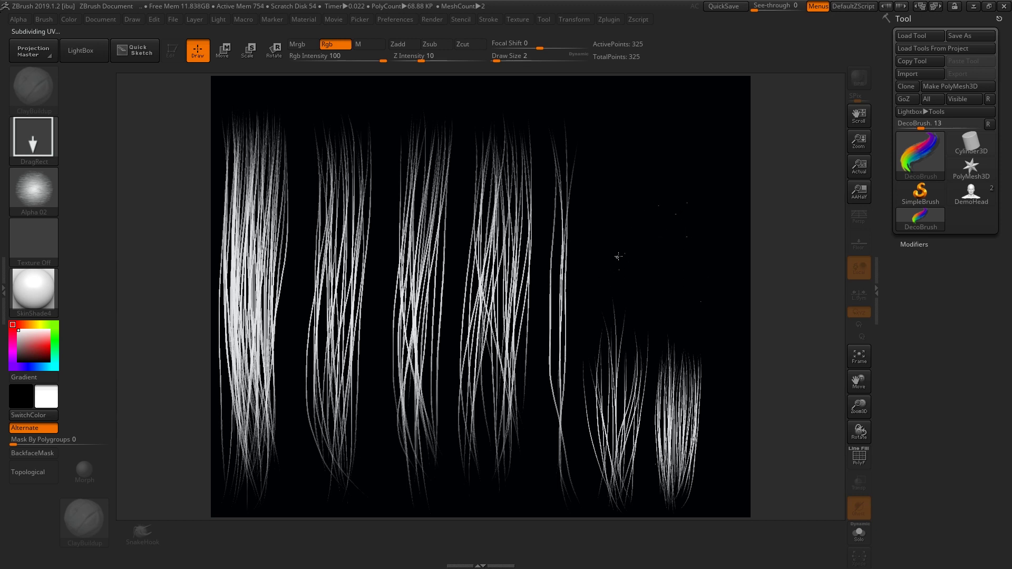
Step: Undo the stray marks and paint several tiny upward-curving hairs in a row above the short clumps
key(ctrl)
key(ctrl+z)
drag(594, 278, 623, 240)
drag(600, 284, 630, 224)
drag(625, 268, 648, 229)
drag(638, 280, 653, 227)
drag(654, 286, 693, 228)
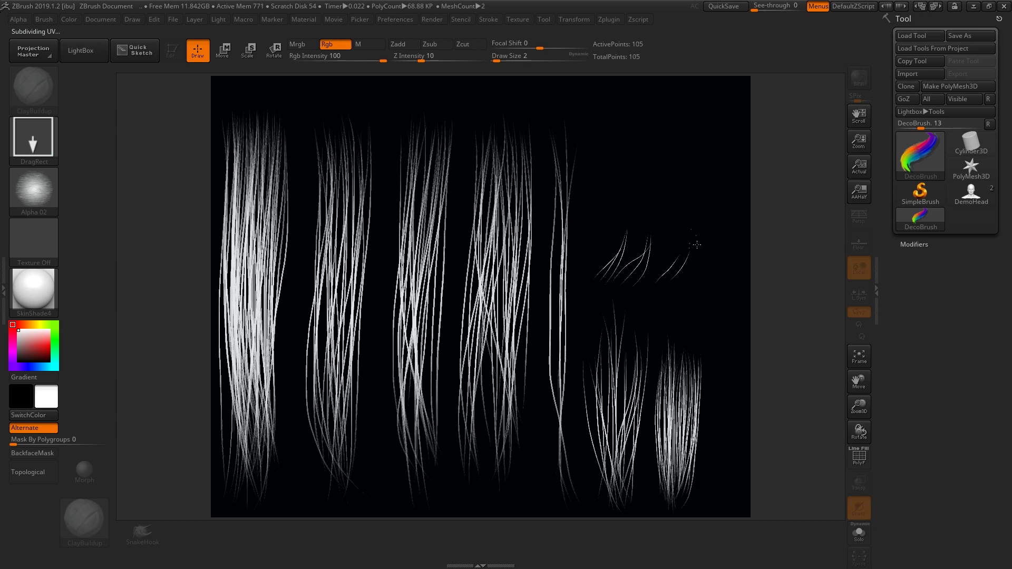
Step: Continue the row of tiny curved hairs toward the canvas's right edge, undoing and repainting the last one
drag(687, 274, 699, 226)
drag(702, 281, 720, 232)
drag(709, 295, 723, 240)
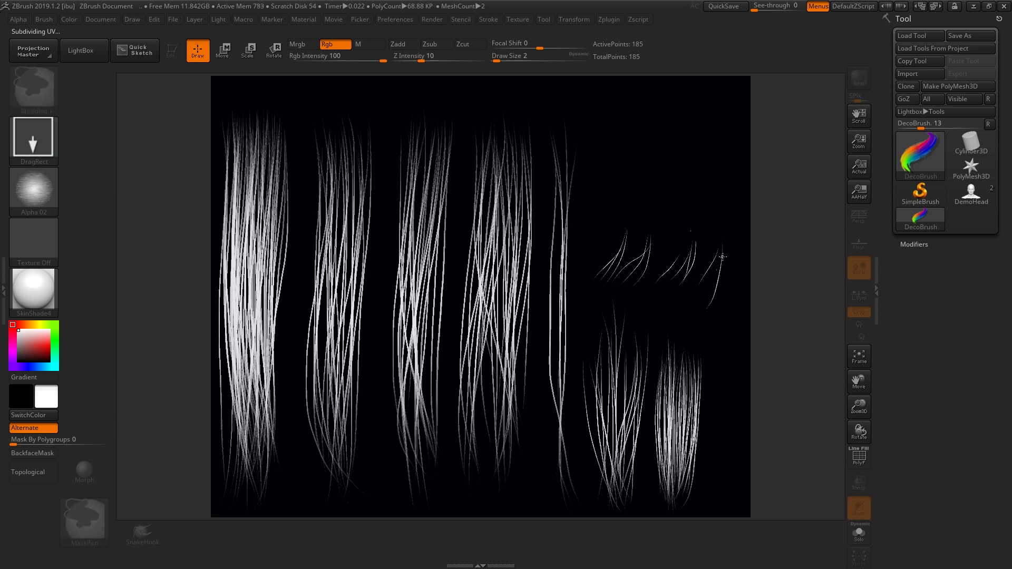
key(ctrl+z)
drag(708, 289, 724, 241)
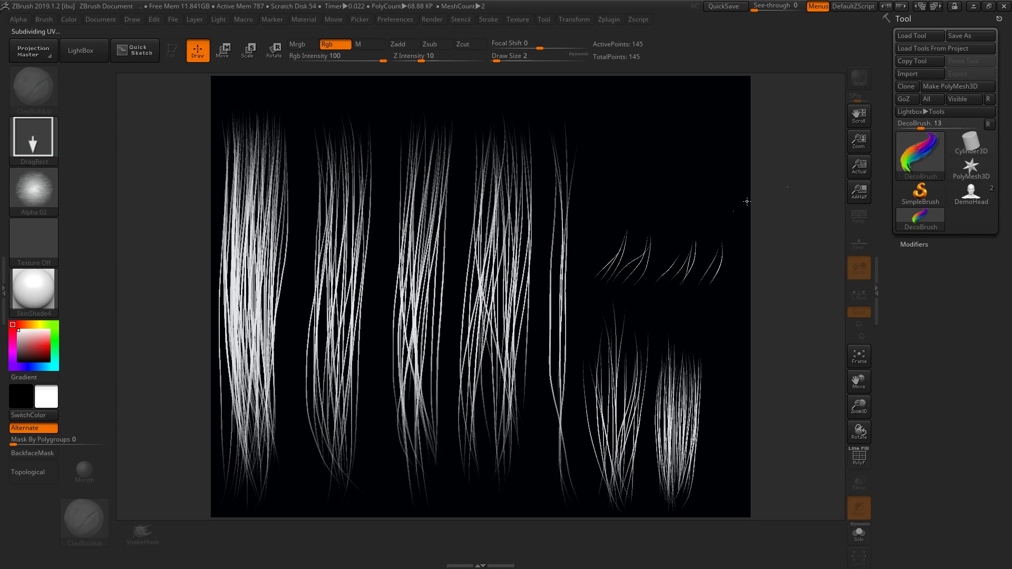
drag(693, 245, 663, 283)
key(ctrl+z)
drag(605, 220, 632, 182)
key(ctrl+z)
key(ctrl+z)
drag(602, 226, 644, 161)
key(ctrl+z)
Step: Paint a small slanted tuft of hairs above the row of tiny curved hairs, undoing the stray stroke beside it
drag(620, 212, 644, 160)
drag(612, 217, 645, 169)
drag(666, 210, 672, 215)
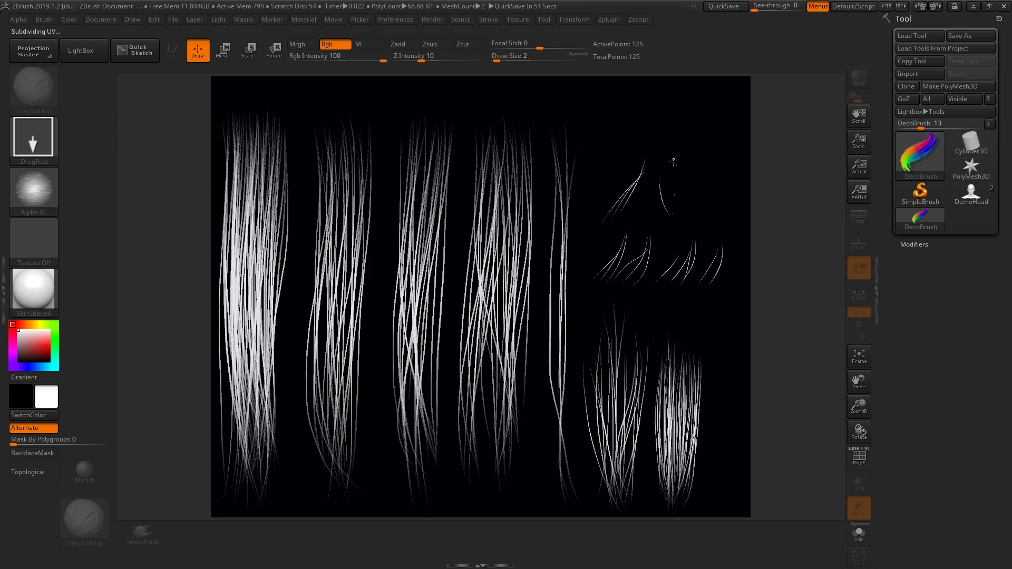
key(ctrl+z)
Step: Paint a short, wide tuft of crossing curved hairs beside the slanted tuft, with strands converging toward the base
drag(665, 149, 666, 179)
drag(673, 138, 659, 221)
drag(674, 161, 667, 199)
drag(678, 148, 675, 204)
drag(687, 152, 674, 212)
drag(682, 155, 682, 220)
mouse_move(692, 143)
mouse_down()
mouse_move(687, 218)
mouse_move(702, 223)
mouse_move(695, 216)
mouse_up()
drag(696, 158, 698, 218)
mouse_move(675, 158)
mouse_down()
mouse_move(685, 223)
mouse_move(680, 211)
mouse_move(670, 217)
mouse_move(706, 213)
mouse_up()
mouse_move(716, 153)
mouse_down()
mouse_move(710, 222)
mouse_move(695, 216)
mouse_up()
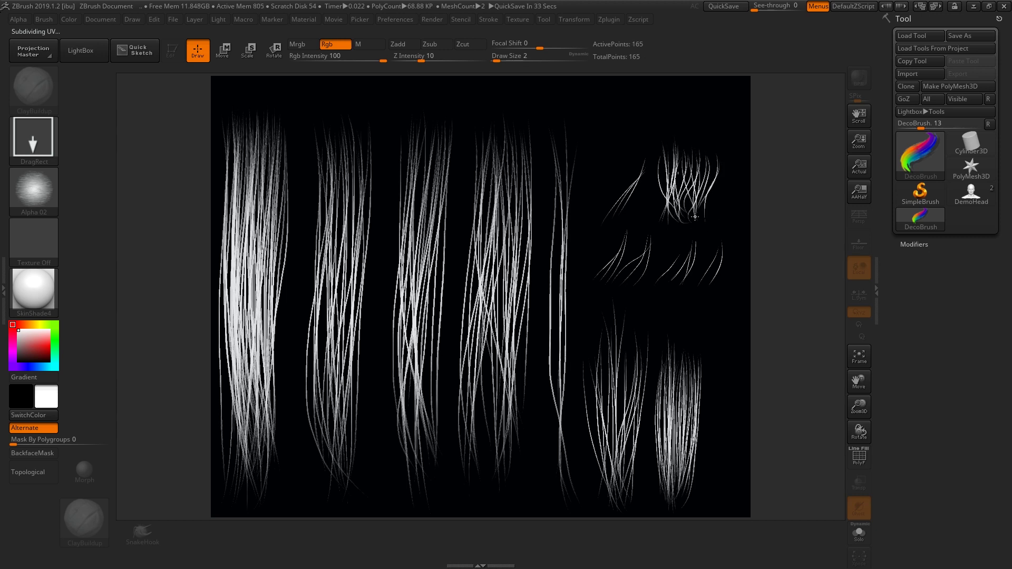
Step: Paint three small sparse tufts near the canvas's upper-right edge, undoing and repainting strokes of the last one
mouse_move(606, 93)
mouse_down()
mouse_move(591, 155)
mouse_move(605, 154)
mouse_up()
mouse_move(633, 100)
mouse_down()
mouse_move(603, 156)
mouse_move(633, 153)
mouse_move(655, 126)
mouse_move(639, 155)
mouse_up()
drag(676, 100, 641, 140)
mouse_move(711, 101)
mouse_down()
mouse_move(715, 149)
mouse_move(720, 136)
mouse_up()
key(ctrl+z)
key(ctrl+z)
drag(731, 90, 717, 151)
drag(698, 100, 712, 170)
drag(732, 91, 722, 142)
key(ctrl+z)
key(ctrl+z)
drag(698, 97, 717, 150)
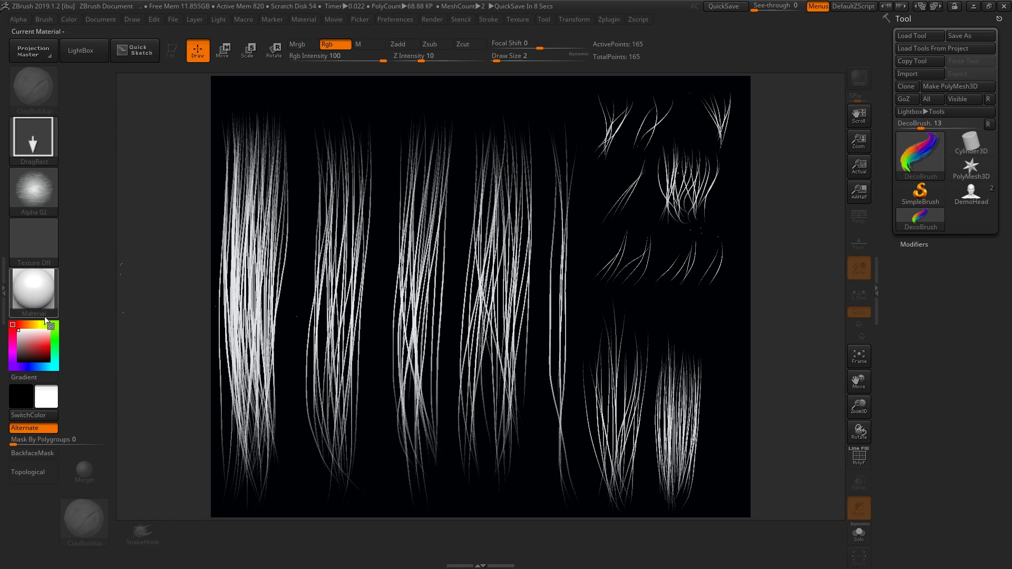
Step: Choose a mid-grey colour and paint a narrow short clump at the canvas's right edge beside the dense short clump
click(14, 346)
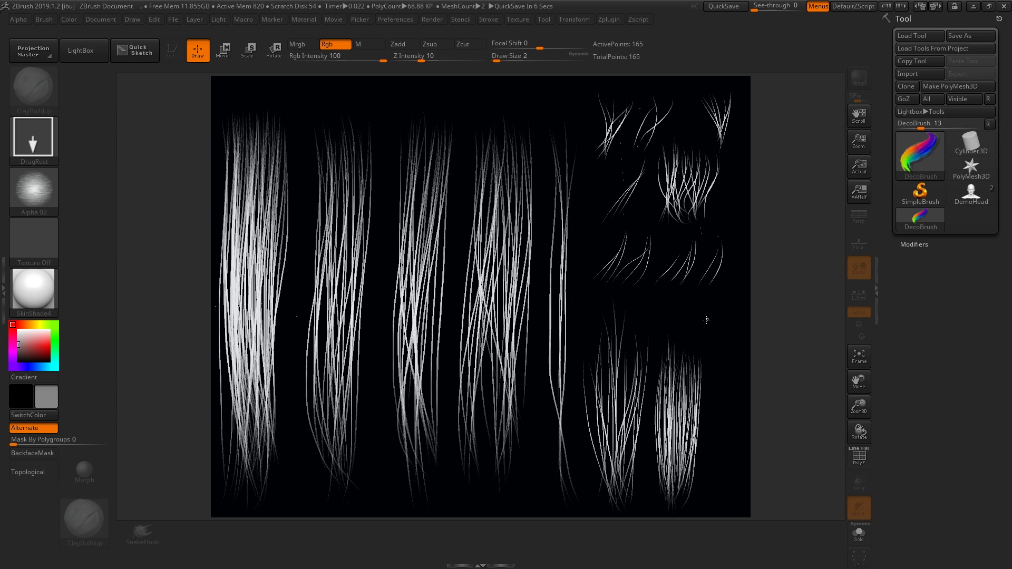
drag(731, 294, 731, 442)
drag(713, 324, 730, 443)
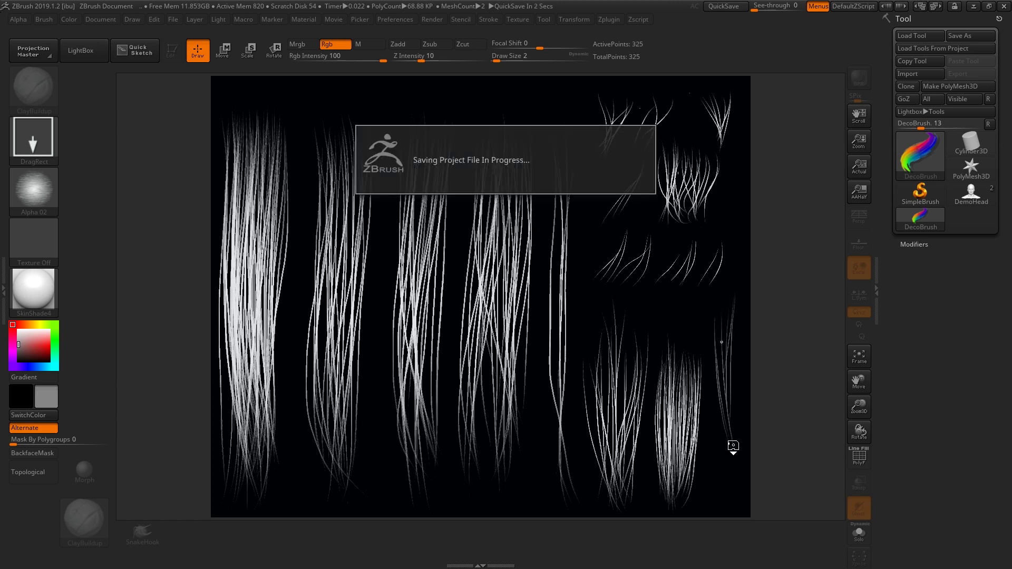
drag(738, 299, 736, 440)
drag(736, 320, 730, 430)
mouse_move(715, 309)
mouse_down()
mouse_move(706, 345)
mouse_move(726, 441)
mouse_up()
drag(732, 329, 733, 408)
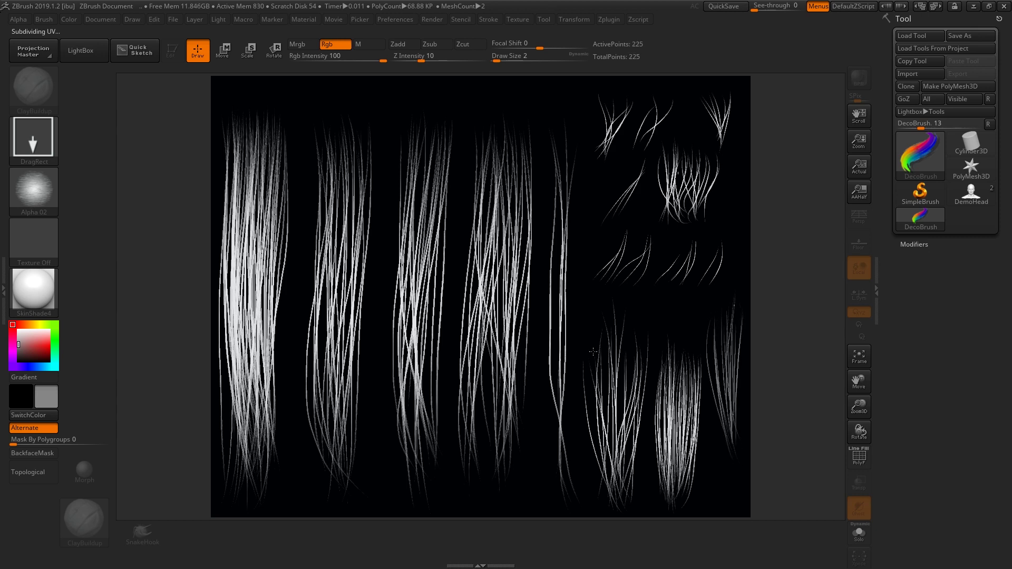
Step: Switch the colour back to white and paint bright strands over the grey narrow clump at the right edge
click(19, 333)
click(19, 331)
mouse_move(725, 338)
mouse_down()
mouse_move(729, 439)
mouse_move(722, 416)
mouse_move(736, 435)
mouse_move(712, 420)
mouse_move(729, 425)
mouse_move(716, 410)
mouse_move(721, 440)
mouse_move(733, 416)
mouse_move(727, 431)
mouse_up()
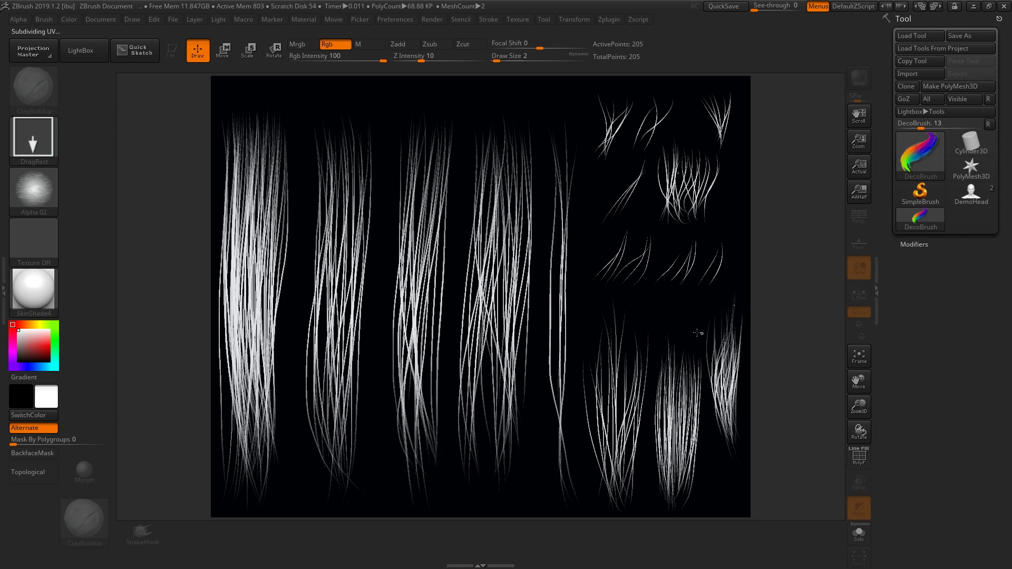
click(19, 352)
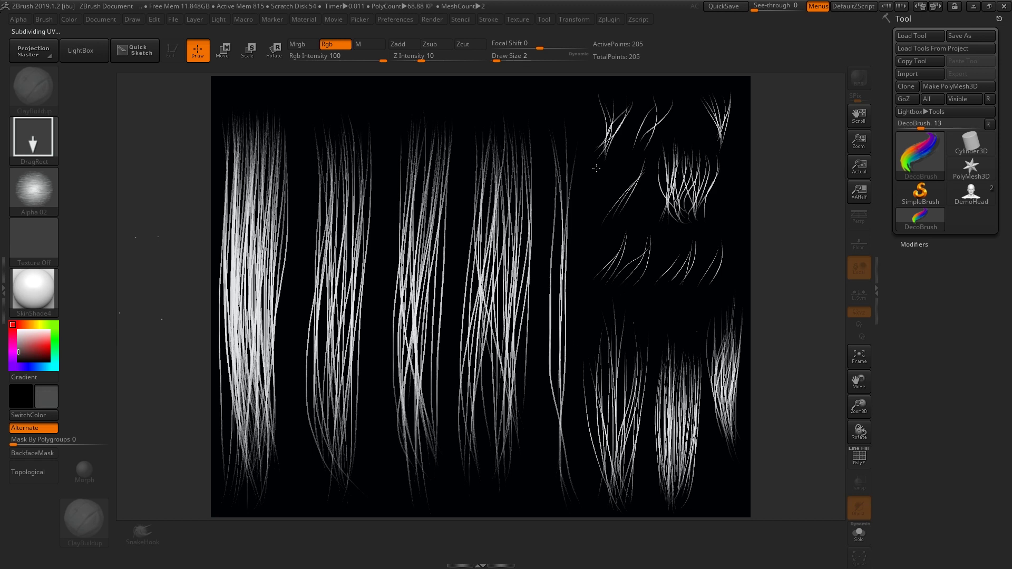
drag(565, 141, 558, 333)
drag(559, 206, 555, 341)
key(ctrl+z)
Step: Choose black, enlarge the draw size to 54 and paint over the upper part of the fourth long hair cluster
drag(20, 344, 9, 366)
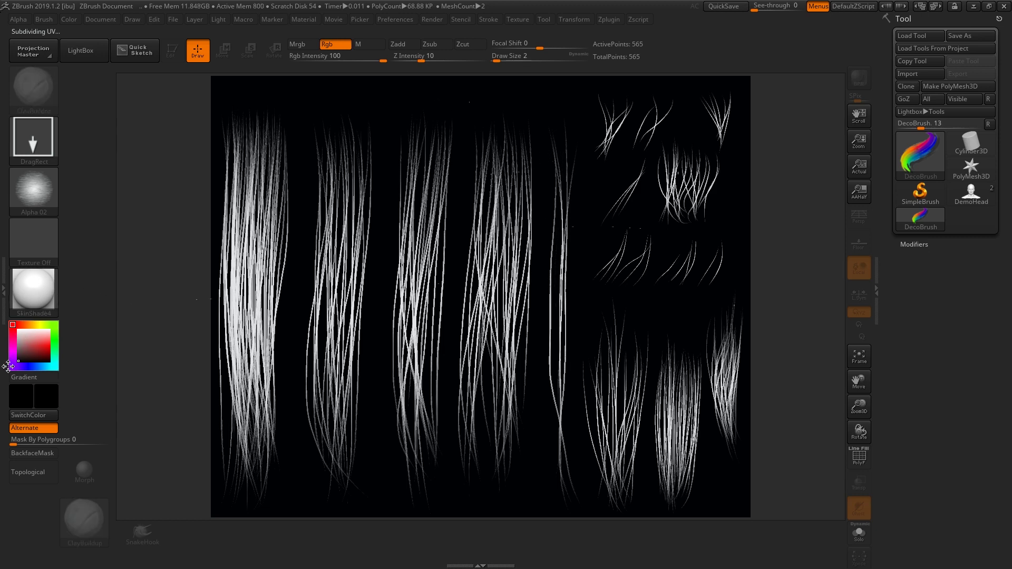
drag(488, 197, 475, 305)
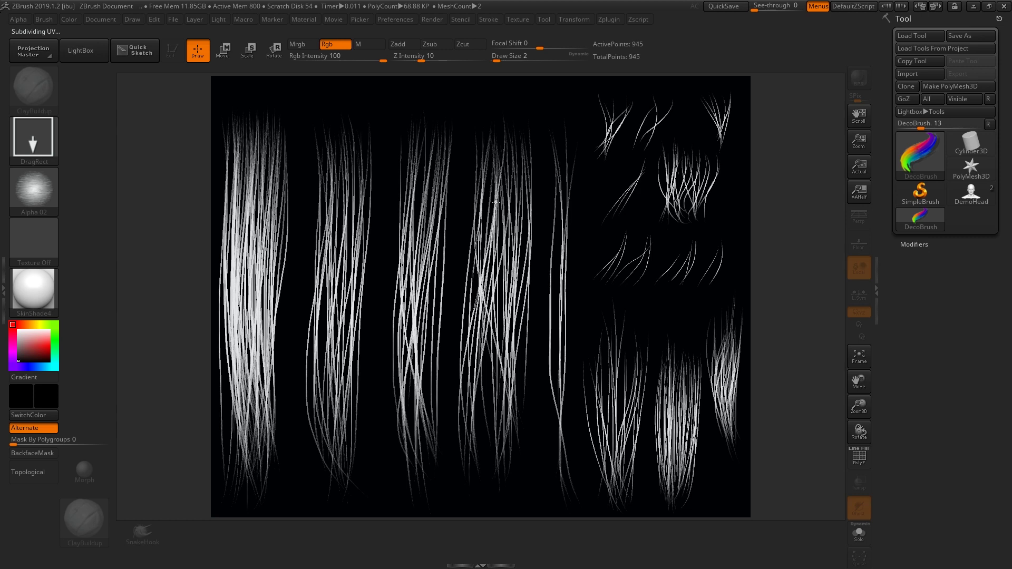
key(bracketright)
key(bracketright)
key(bracketright)
key(bracketright)
key(bracketright)
drag(506, 153, 496, 269)
drag(499, 148, 477, 285)
drag(494, 119, 508, 248)
drag(519, 147, 527, 243)
drag(524, 184, 509, 295)
Step: Black out the rest of the fourth long cluster, including its lower tips and edge remnants
drag(501, 206, 504, 448)
drag(483, 256, 469, 422)
drag(474, 316, 478, 460)
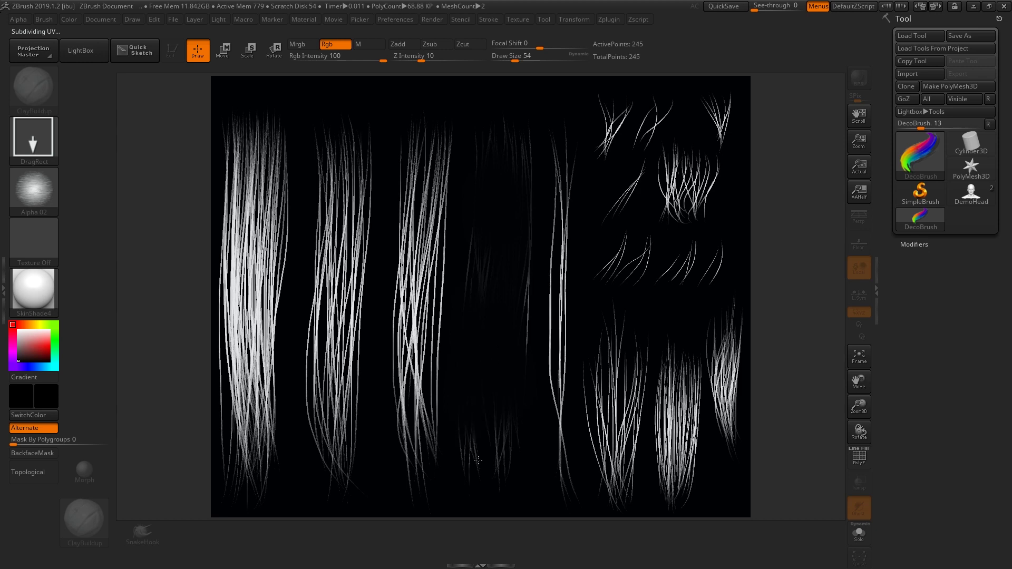
drag(499, 413, 508, 468)
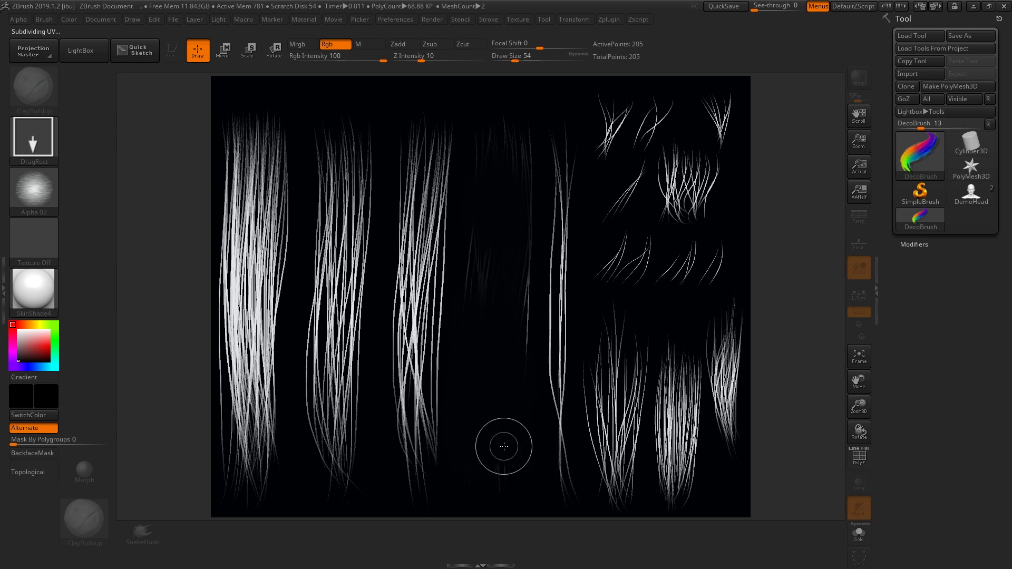
drag(531, 117, 518, 387)
drag(491, 422, 503, 500)
mouse_move(498, 226)
mouse_down()
mouse_move(484, 276)
mouse_move(475, 253)
mouse_move(471, 295)
mouse_up()
mouse_move(498, 122)
mouse_down()
mouse_move(485, 158)
mouse_move(513, 106)
mouse_move(497, 147)
mouse_move(506, 126)
mouse_move(521, 130)
mouse_move(481, 142)
mouse_move(482, 255)
mouse_up()
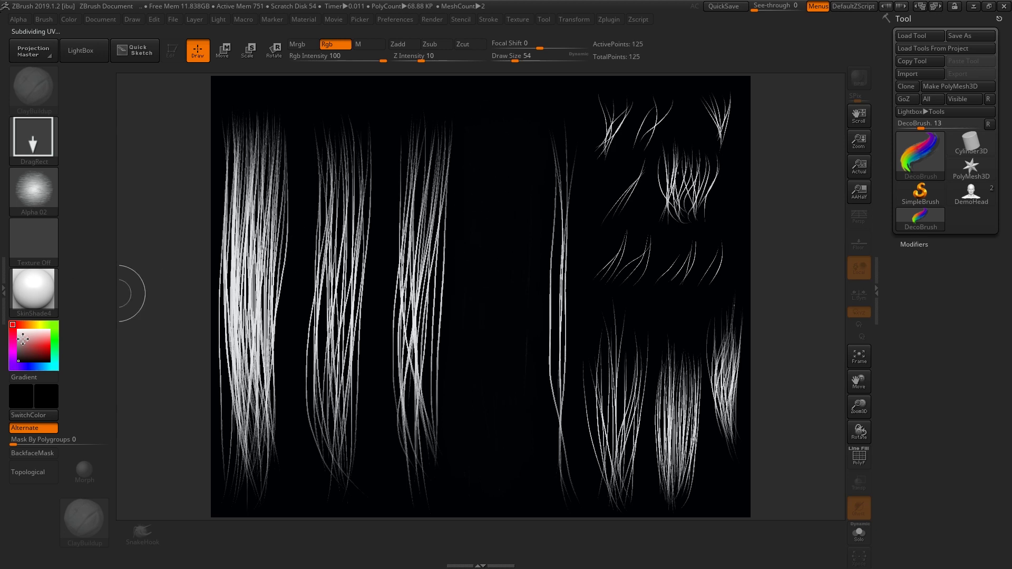
Step: Choose a dark grey, reduce the draw size to 6 and paint long base strands in the cleared fourth cluster area
drag(19, 340, 15, 345)
key([)
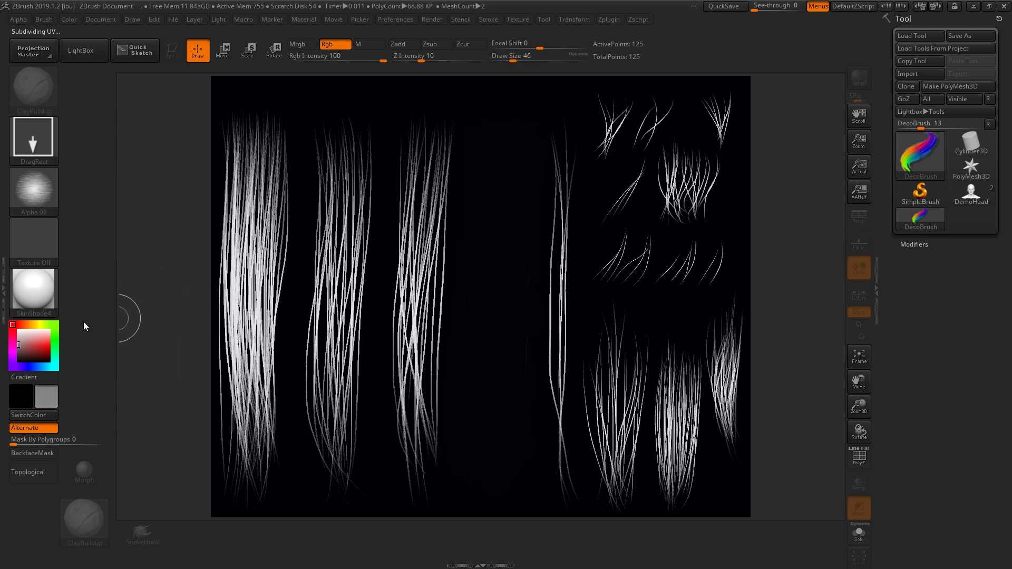
key([)
key([)
key([)
click(18, 351)
key([)
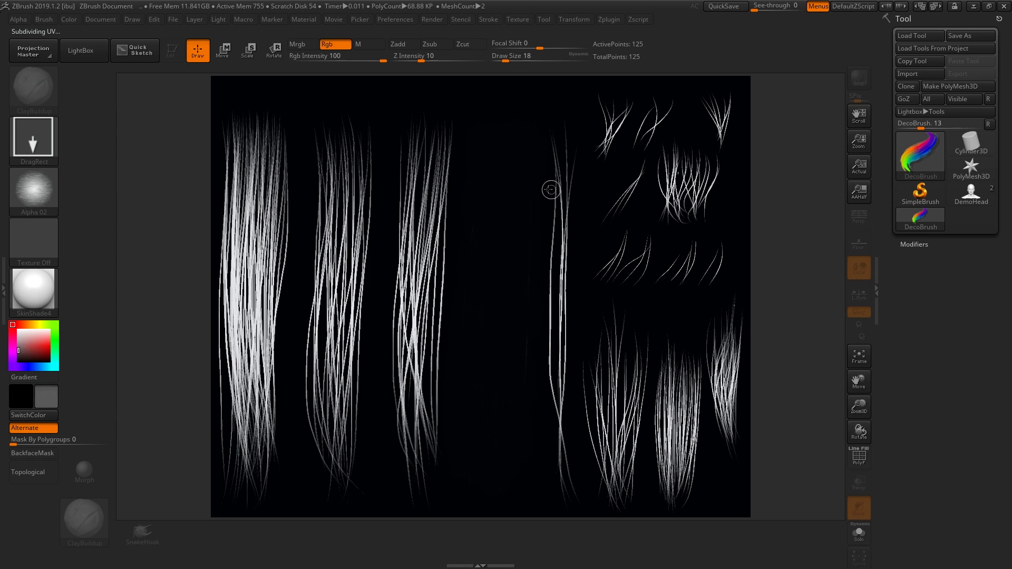
key([)
drag(482, 127, 481, 452)
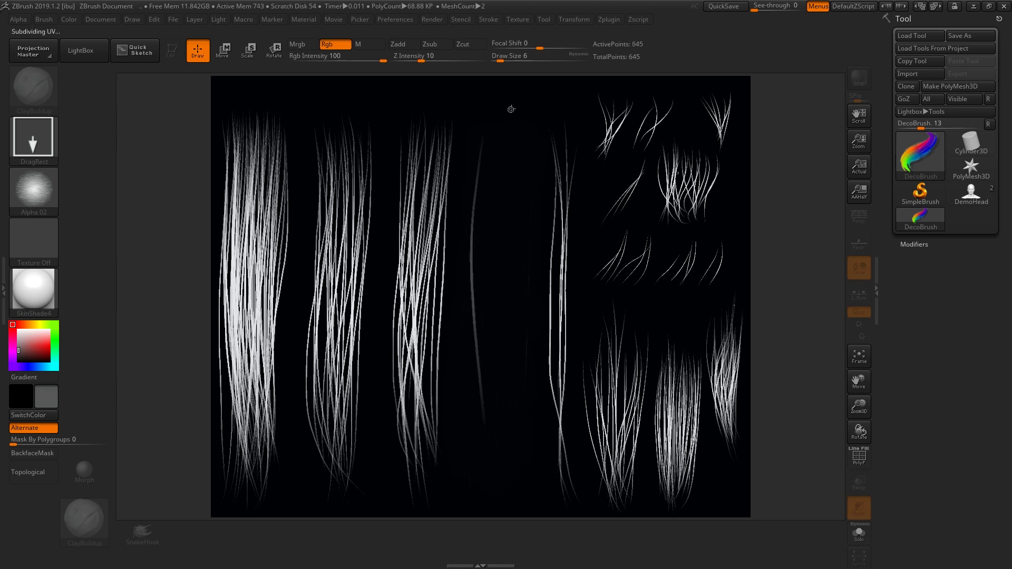
mouse_move(489, 131)
mouse_down()
mouse_move(501, 456)
mouse_move(485, 461)
mouse_up()
mouse_move(492, 126)
mouse_down()
mouse_move(494, 449)
mouse_move(510, 192)
mouse_move(476, 446)
mouse_move(493, 453)
mouse_move(480, 449)
mouse_move(504, 444)
mouse_up()
drag(518, 158, 516, 422)
drag(521, 134, 514, 390)
mouse_move(504, 165)
mouse_down()
mouse_move(492, 446)
mouse_move(499, 425)
mouse_up()
mouse_move(505, 122)
mouse_down()
mouse_move(491, 425)
mouse_move(482, 353)
mouse_up()
Step: Fill out the fourth cluster's dark grey base with more overlapping vertical strands, undoing the last few strokes
drag(479, 133, 498, 463)
drag(500, 146, 501, 383)
mouse_move(499, 127)
mouse_down()
mouse_move(495, 410)
mouse_move(478, 389)
mouse_up()
drag(478, 158, 488, 398)
drag(478, 138, 481, 393)
drag(503, 147, 503, 384)
drag(535, 152, 514, 448)
drag(523, 150, 509, 356)
key(ctrl+z)
key(ctrl+z)
key(ctrl+z)
key(ctrl+z)
key(ctrl+z)
key(ctrl+z)
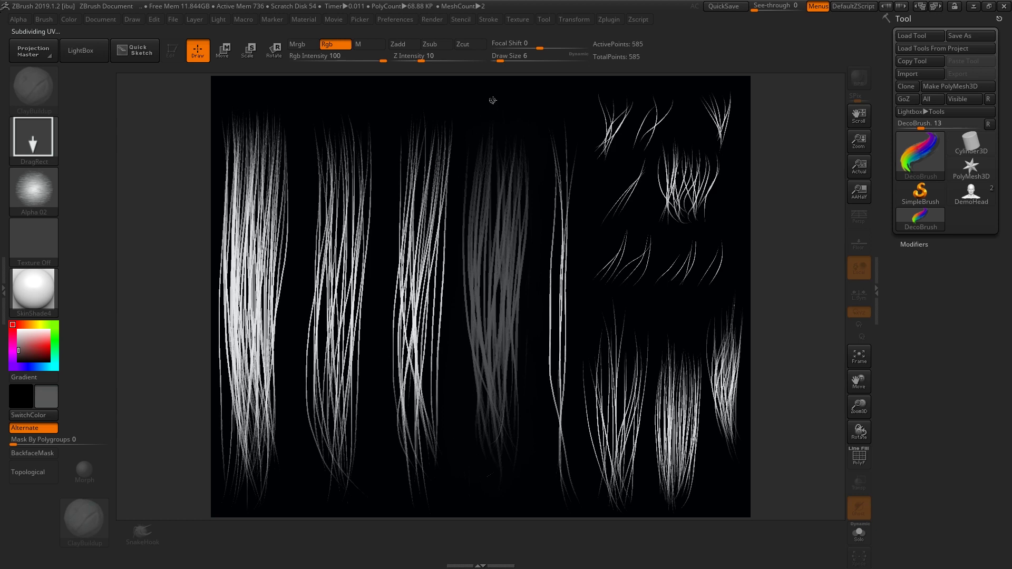
drag(491, 121, 499, 358)
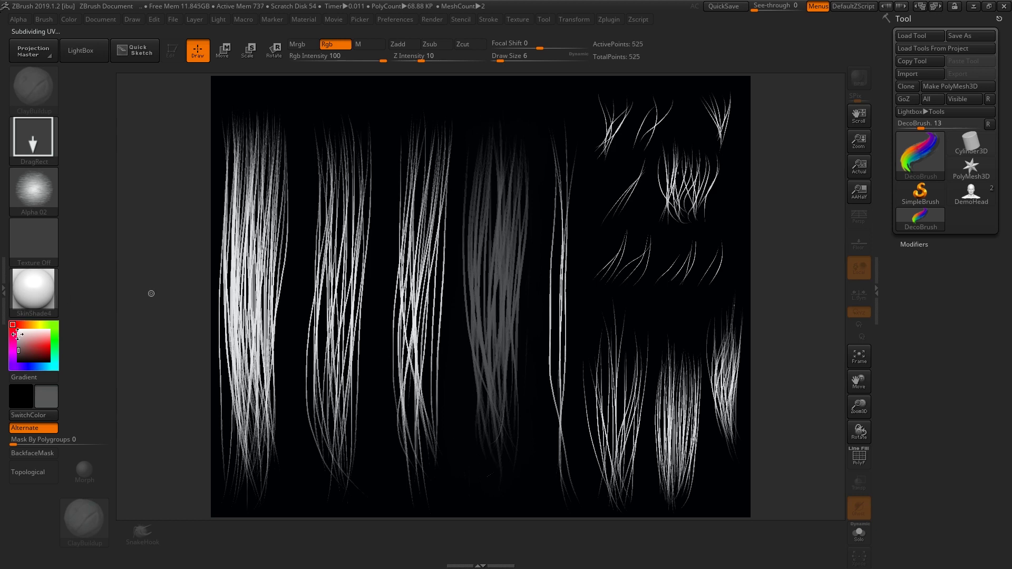
Step: Choose a lighter grey and, with the draw size at 5, paint long strands over the fourth cluster's dark base
drag(18, 350, 18, 343)
drag(490, 128, 486, 368)
drag(490, 132, 509, 442)
drag(495, 134, 488, 438)
drag(517, 156, 498, 427)
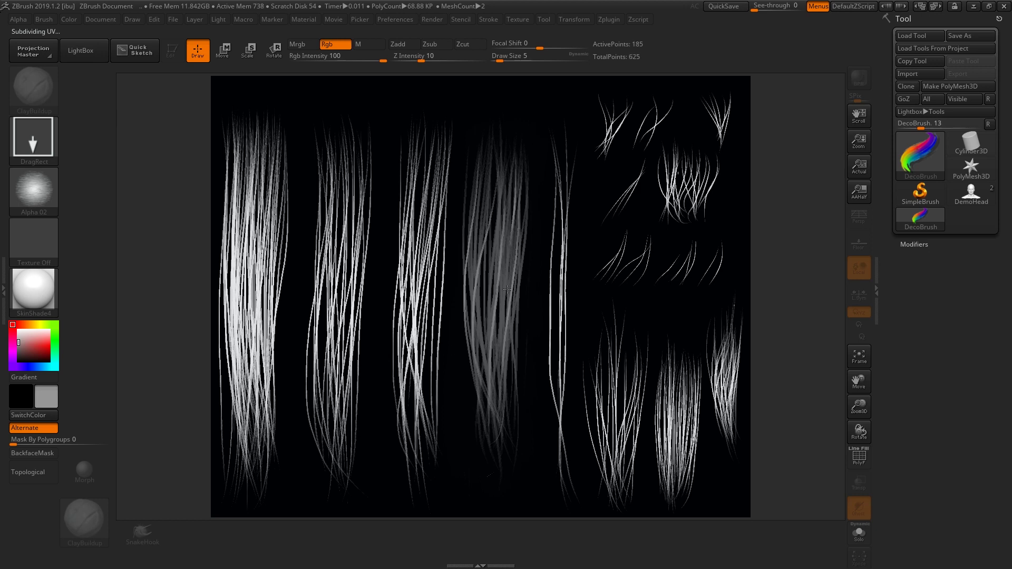
drag(514, 129, 478, 422)
drag(485, 140, 490, 424)
drag(507, 138, 491, 424)
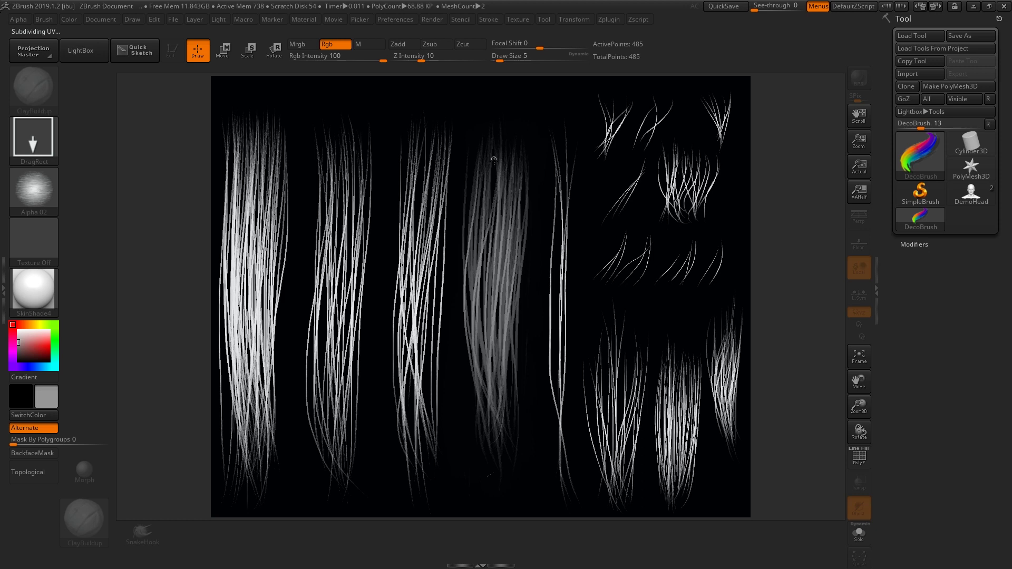
Step: Densify the fourth cluster's light grey layer with more long strands toward its right edge, undoing one stroke
drag(507, 138, 495, 395)
drag(488, 155, 476, 426)
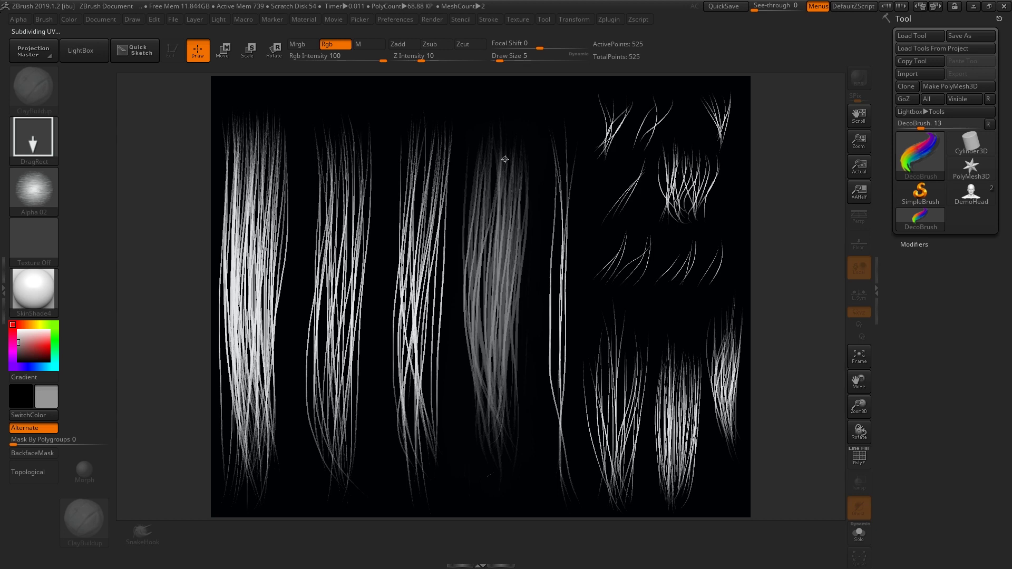
drag(519, 168, 476, 437)
key(ctrl+z)
drag(527, 154, 506, 481)
drag(516, 168, 503, 486)
drag(521, 152, 497, 459)
Step: Choose white and paint the first highlight strand down the fourth cluster, undoing and repainting it until it fits
drag(19, 337, 18, 330)
drag(495, 126, 491, 448)
key(ctrl+z)
drag(497, 135, 498, 445)
key(ctrl+z)
mouse_move(503, 124)
mouse_down()
mouse_move(488, 292)
mouse_move(498, 438)
mouse_move(486, 451)
mouse_up()
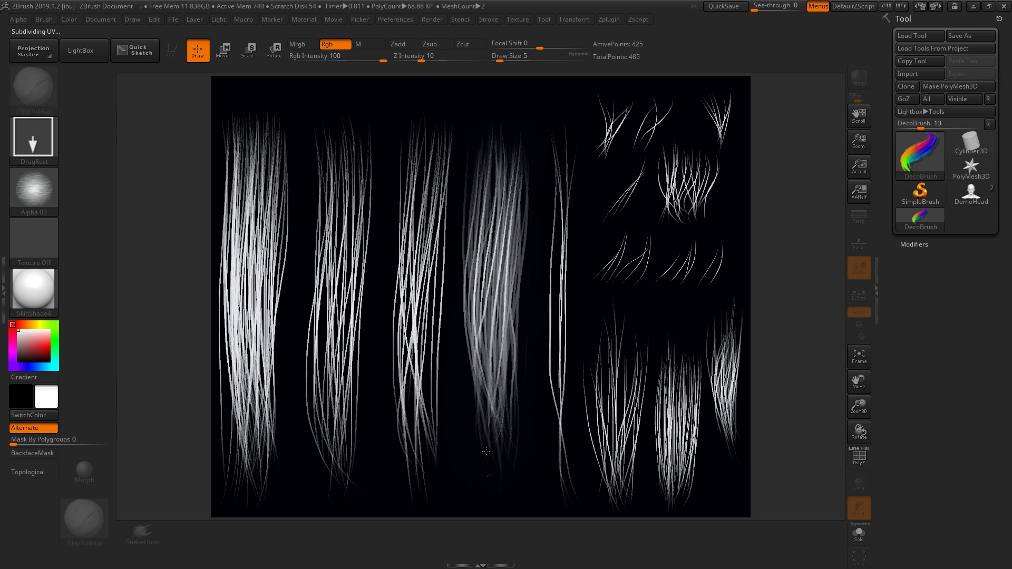
Step: Add more long white highlight strands across the full width of the fourth cluster
drag(521, 126, 496, 427)
mouse_move(505, 125)
mouse_down()
mouse_move(518, 475)
mouse_move(481, 447)
mouse_move(516, 492)
mouse_up()
mouse_move(522, 116)
mouse_down()
mouse_move(494, 480)
mouse_move(510, 351)
mouse_move(497, 416)
mouse_up()
drag(497, 123, 492, 421)
drag(491, 132, 486, 422)
mouse_move(490, 121)
mouse_down()
mouse_move(472, 223)
mouse_move(492, 444)
mouse_up()
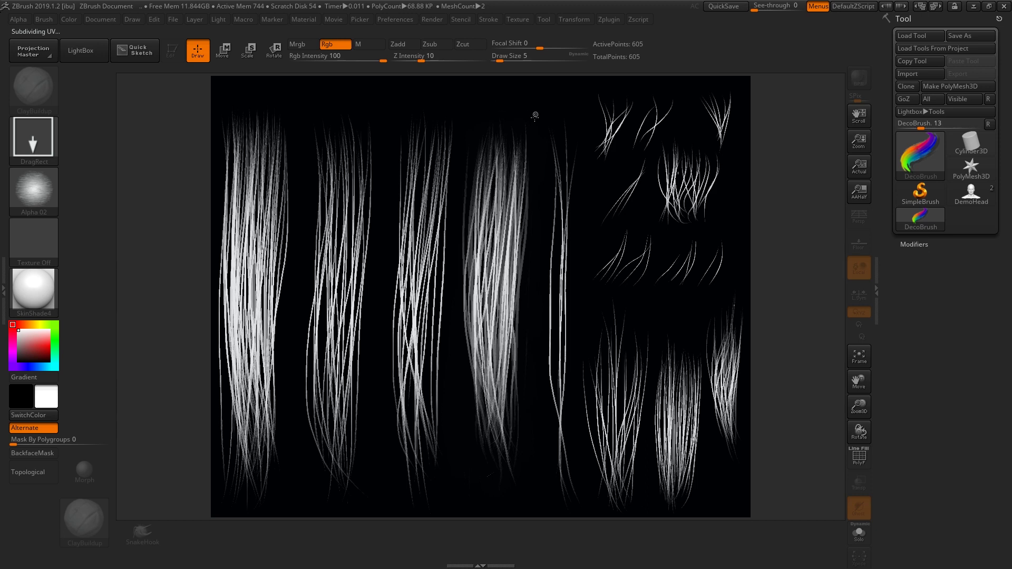
drag(527, 132, 500, 437)
drag(525, 129, 498, 426)
drag(518, 126, 503, 432)
drag(495, 126, 496, 462)
key(ctrl+z)
key(ctrl+z)
key(ctrl+z)
key(ctrl+z)
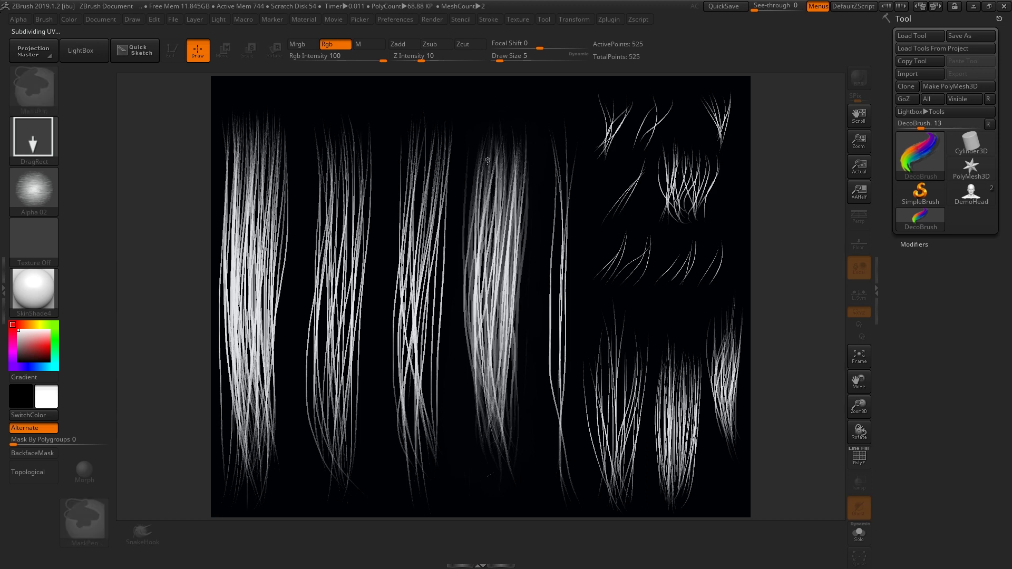
mouse_move(506, 131)
mouse_down()
mouse_move(491, 409)
mouse_move(499, 495)
mouse_move(492, 227)
mouse_move(493, 436)
mouse_up()
key(ctrl+z)
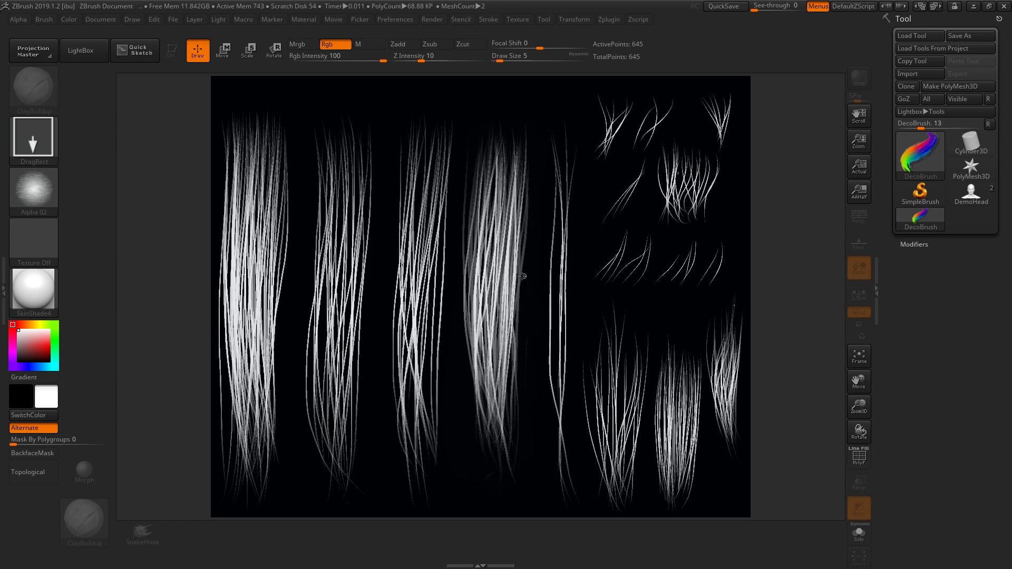
drag(249, 98, 256, 368)
key(ctrl+z)
drag(304, 107, 304, 465)
key(ctrl+z)
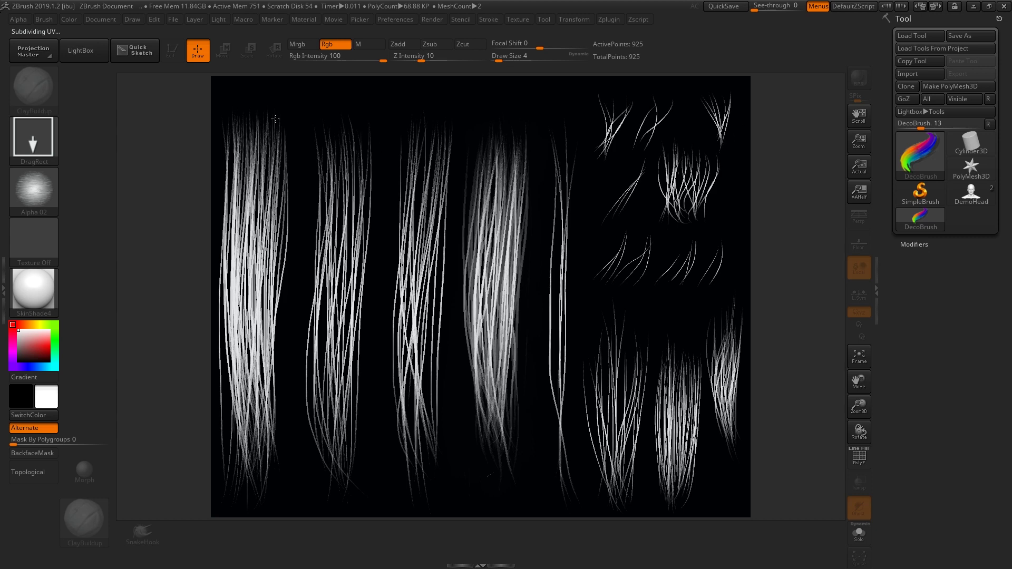
Step: Export the document image to the desktop as the Photoshop file ZBrush Document.psd
click(105, 20)
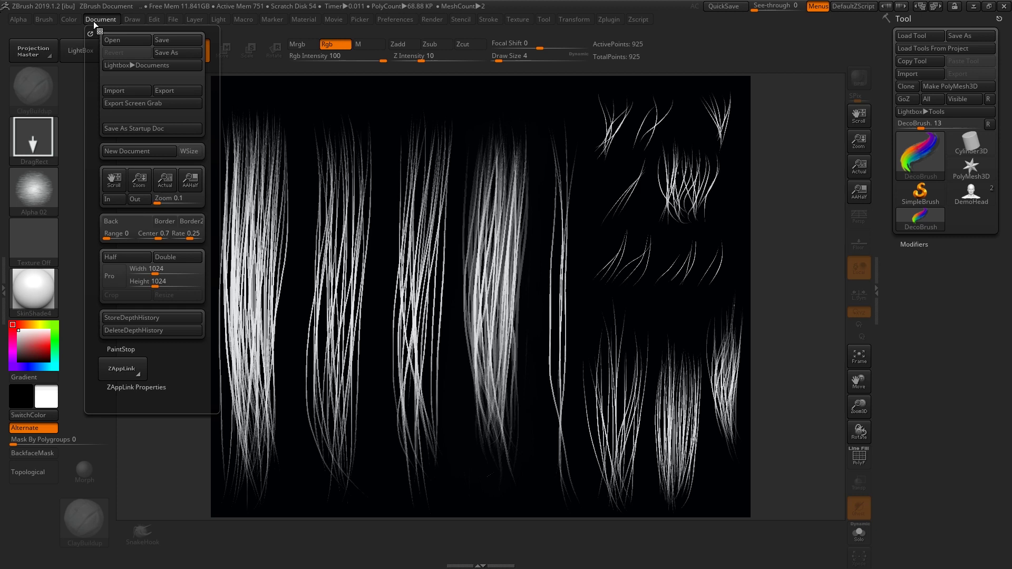
click(173, 91)
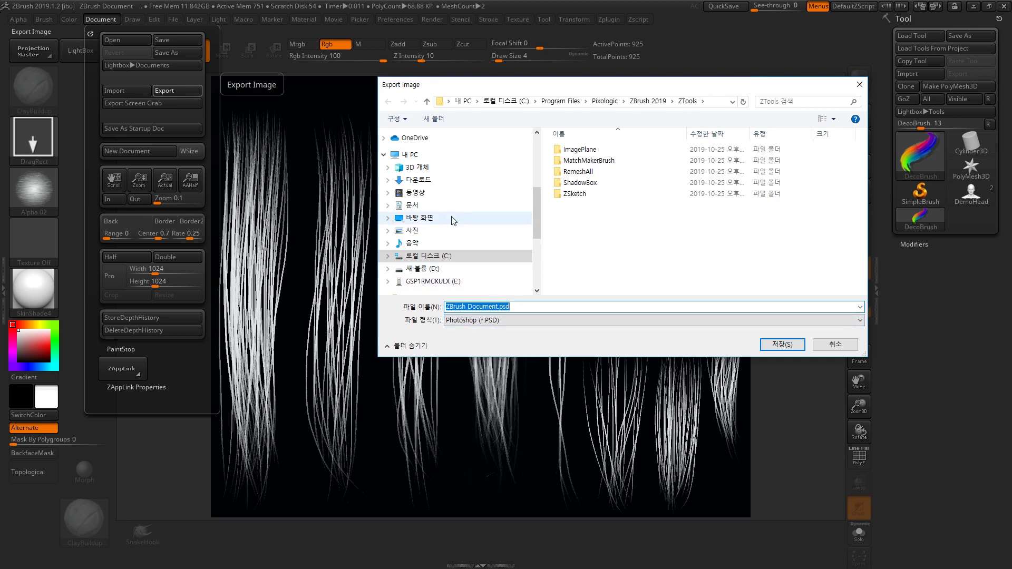
click(516, 220)
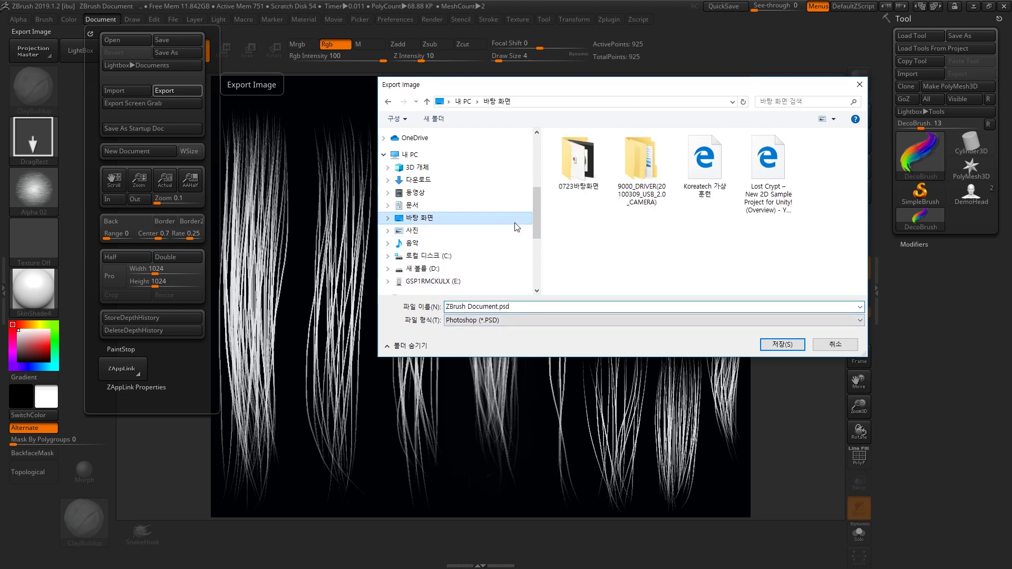
click(779, 344)
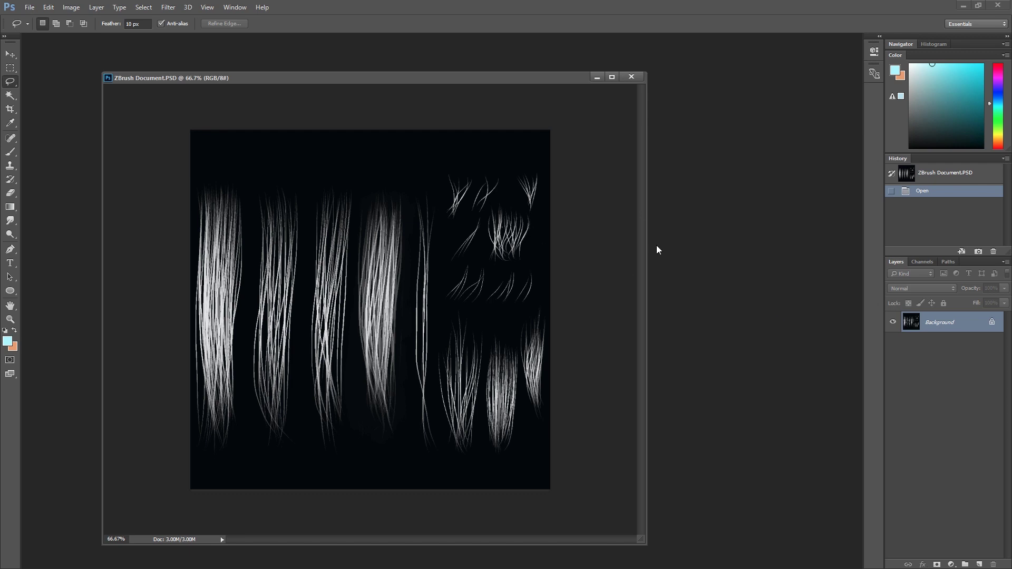
Step: In Photoshop, select the five long clusters with a rectangular marquee, stretch them vertically to about 126% height, and deselect
drag(156, 84, 163, 68)
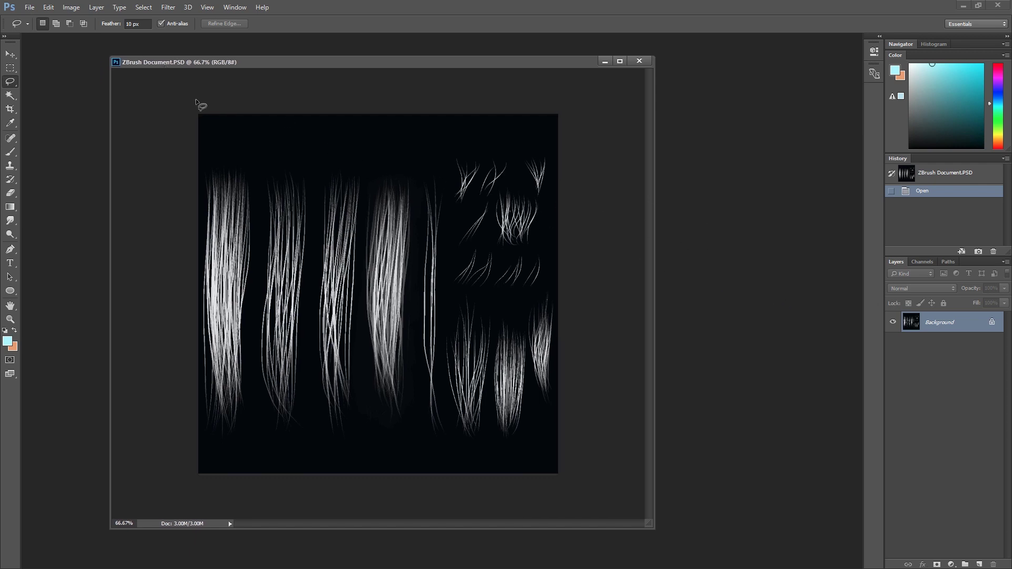
click(10, 68)
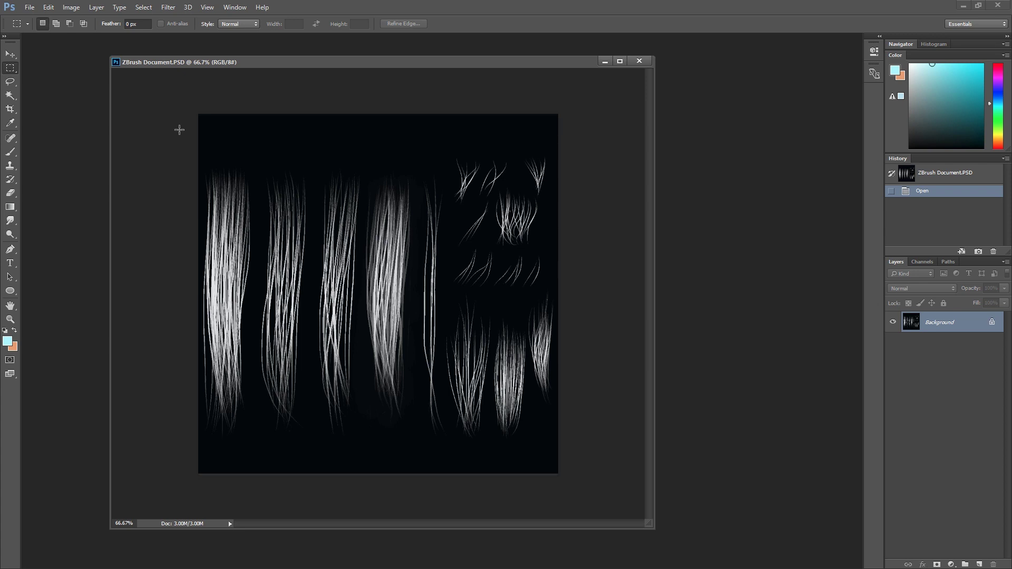
drag(200, 138, 443, 485)
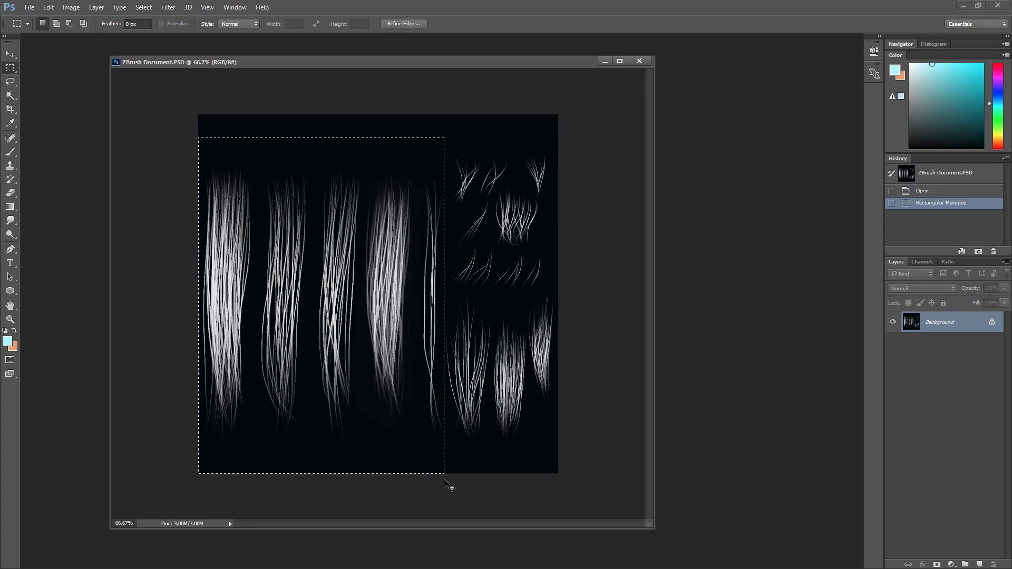
key(ctrl+t)
drag(321, 138, 324, 90)
drag(321, 473, 321, 509)
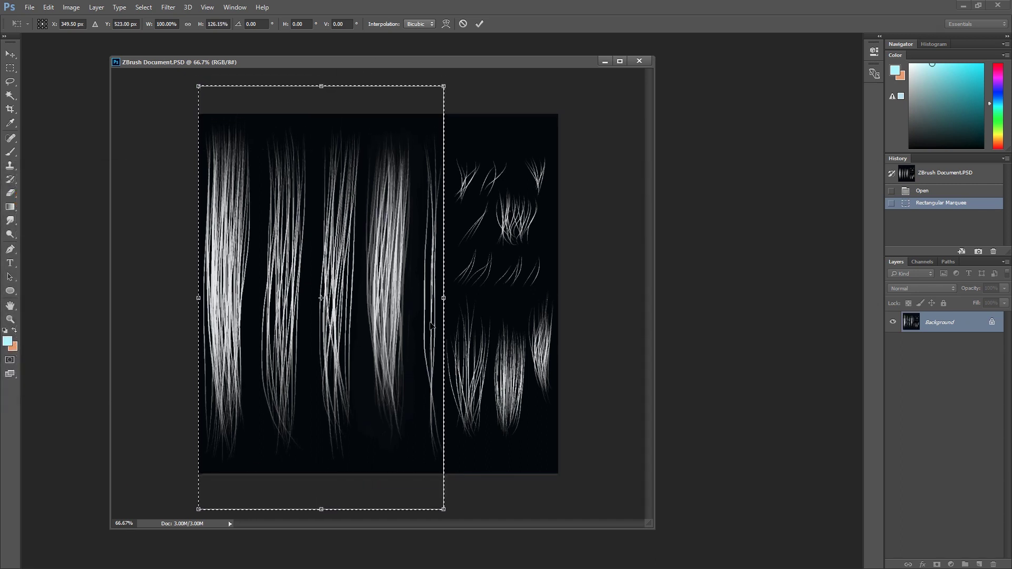
key(Return)
key(ctrl+d)
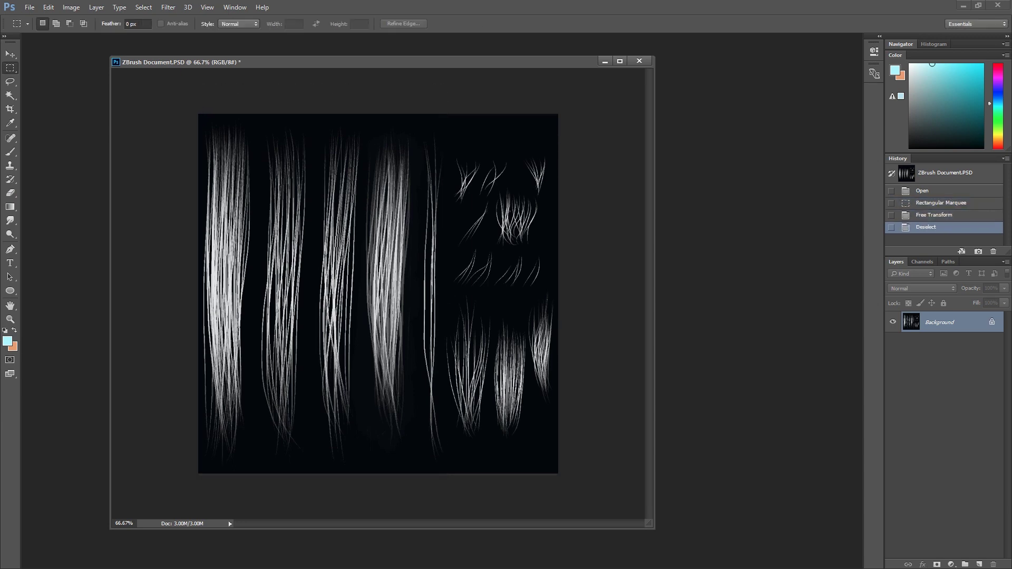